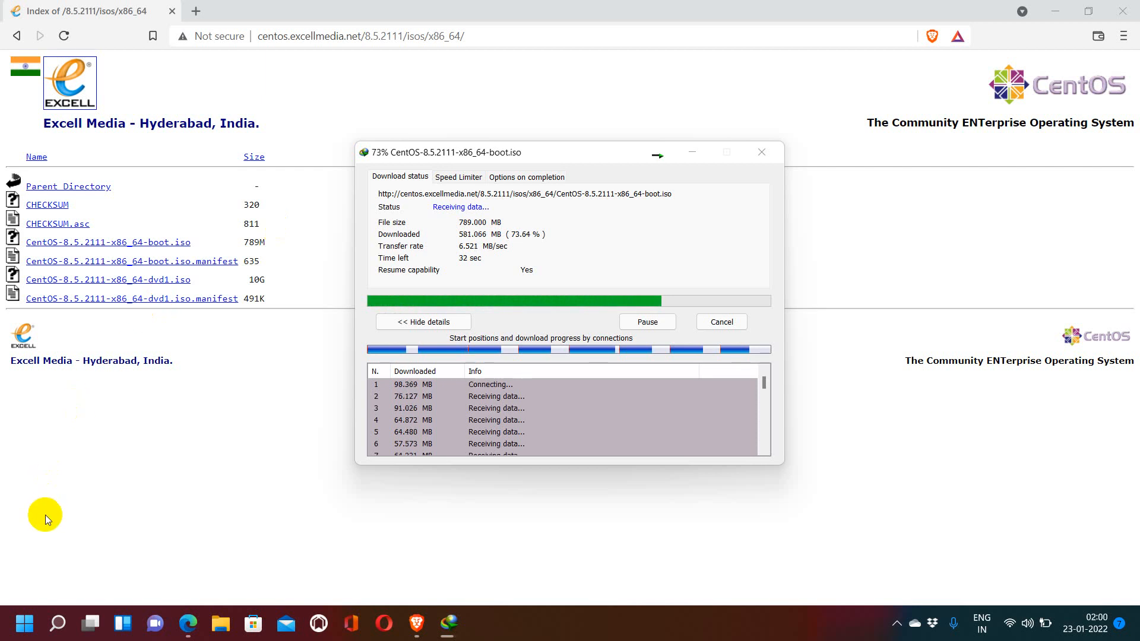
Step: Launch Oracle VM VirtualBox from the Start menu search
{"action": "left_click", "coordinate": [21, 625]}
{"action": "type", "text": "vi"}
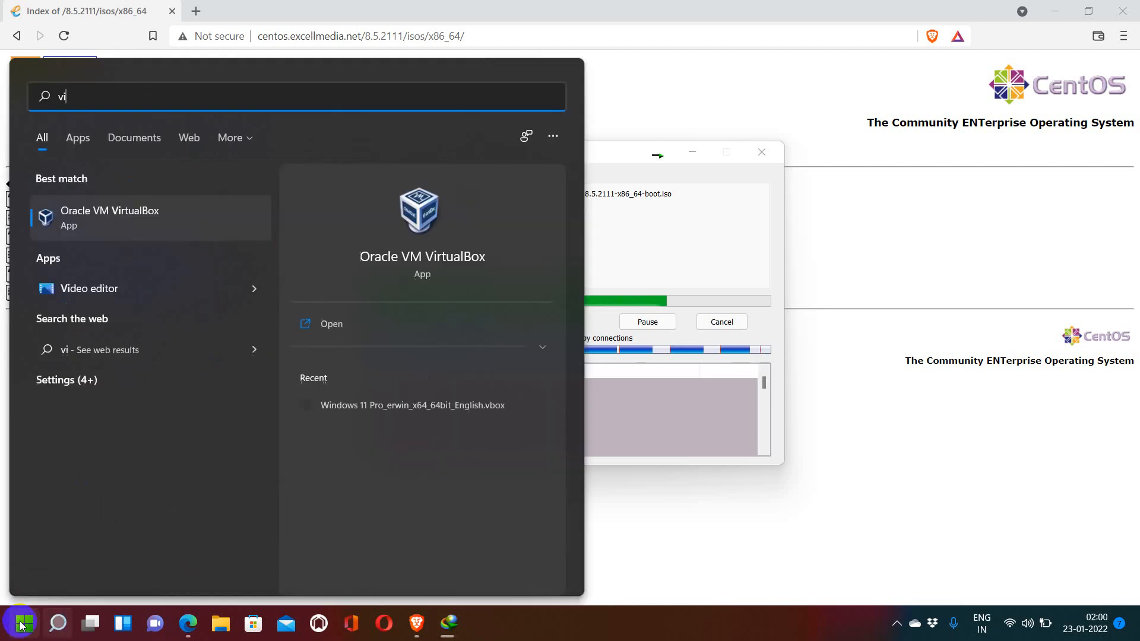
{"action": "key", "text": "Return"}
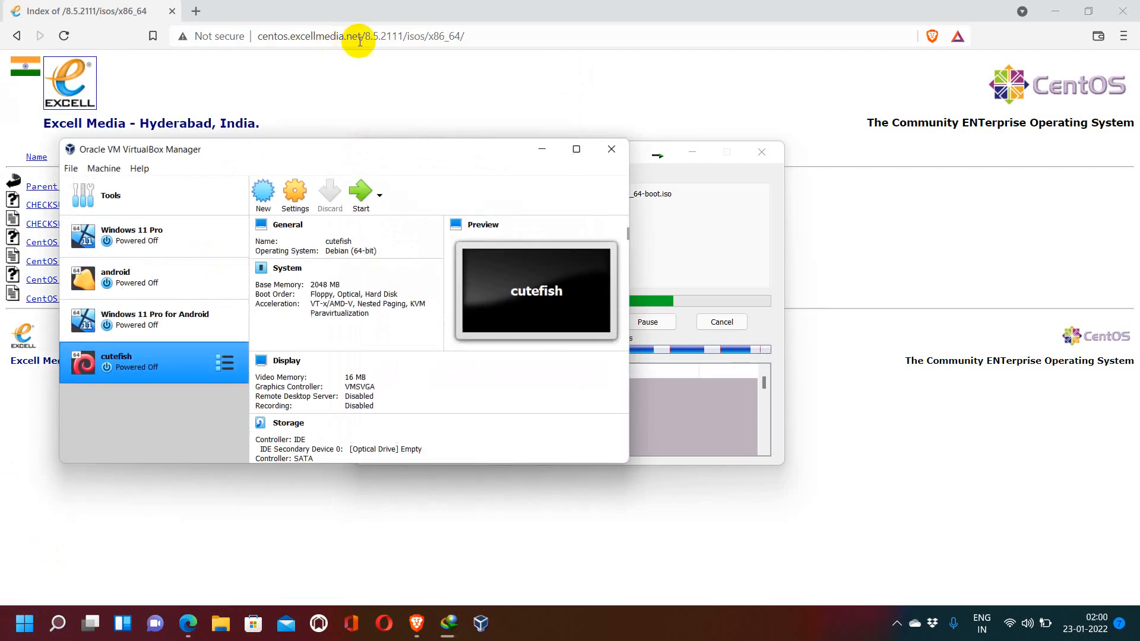
Step: Start creating a new virtual machine named centos_testing with type Linux and version Red Hat (64-bit)
{"action": "left_click", "coordinate": [102, 170]}
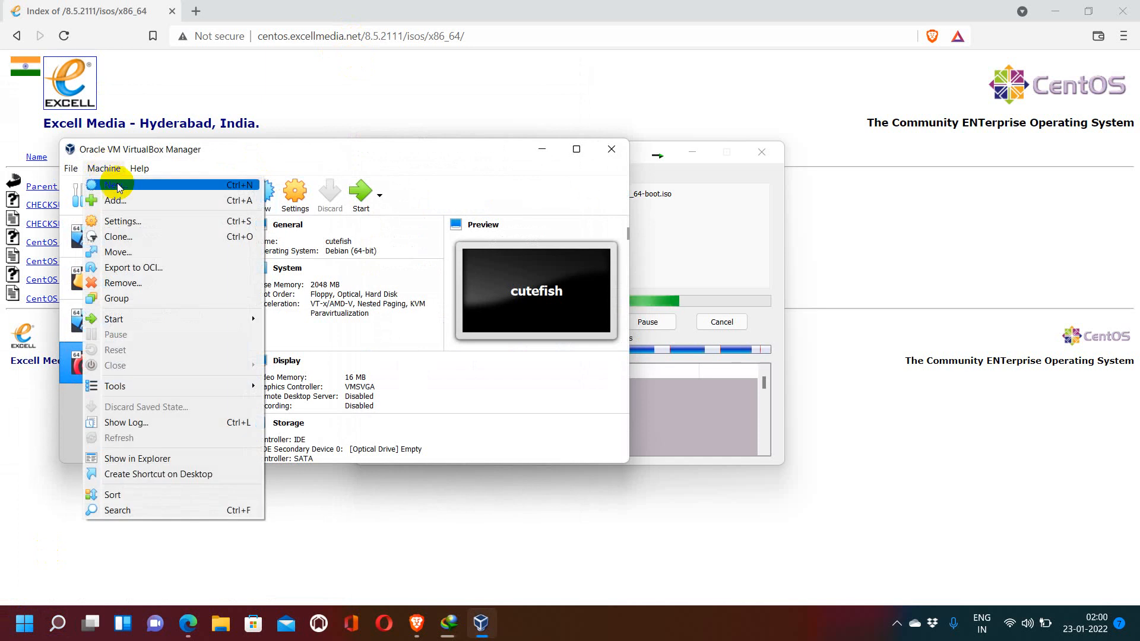
{"action": "left_click", "coordinate": [118, 189]}
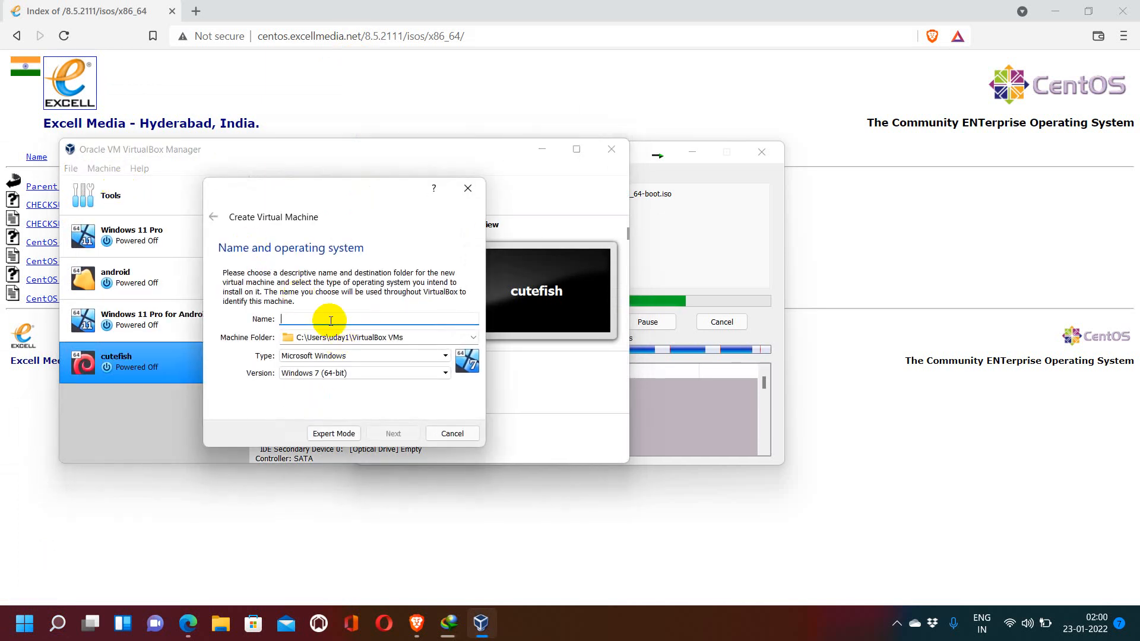
{"action": "type", "text": "cem"}
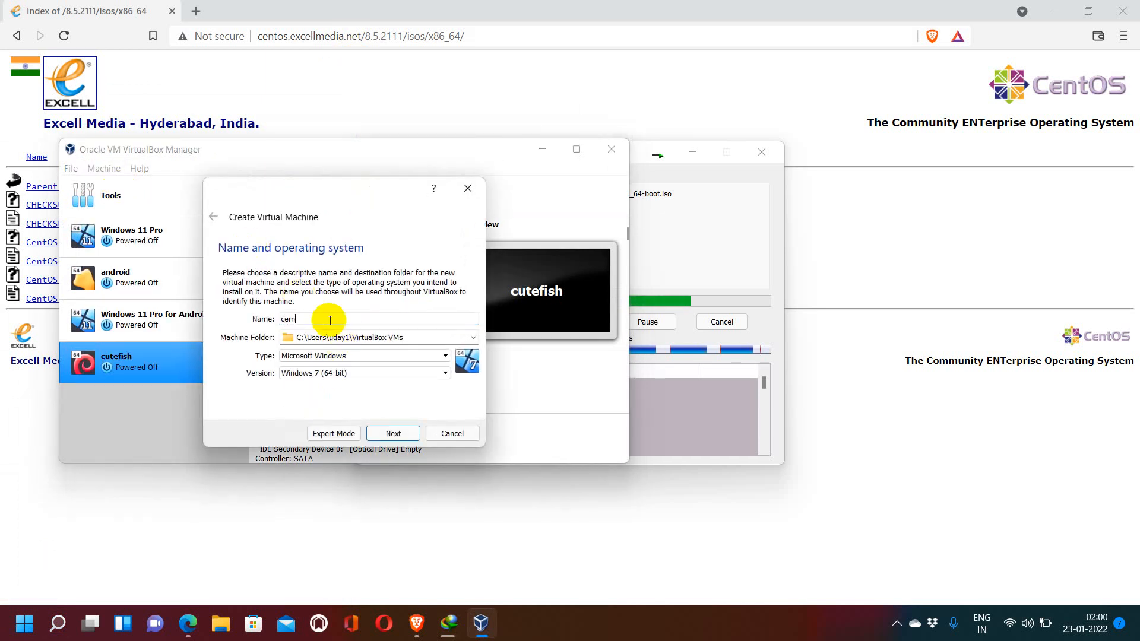
{"action": "type", "text": "ntos"}
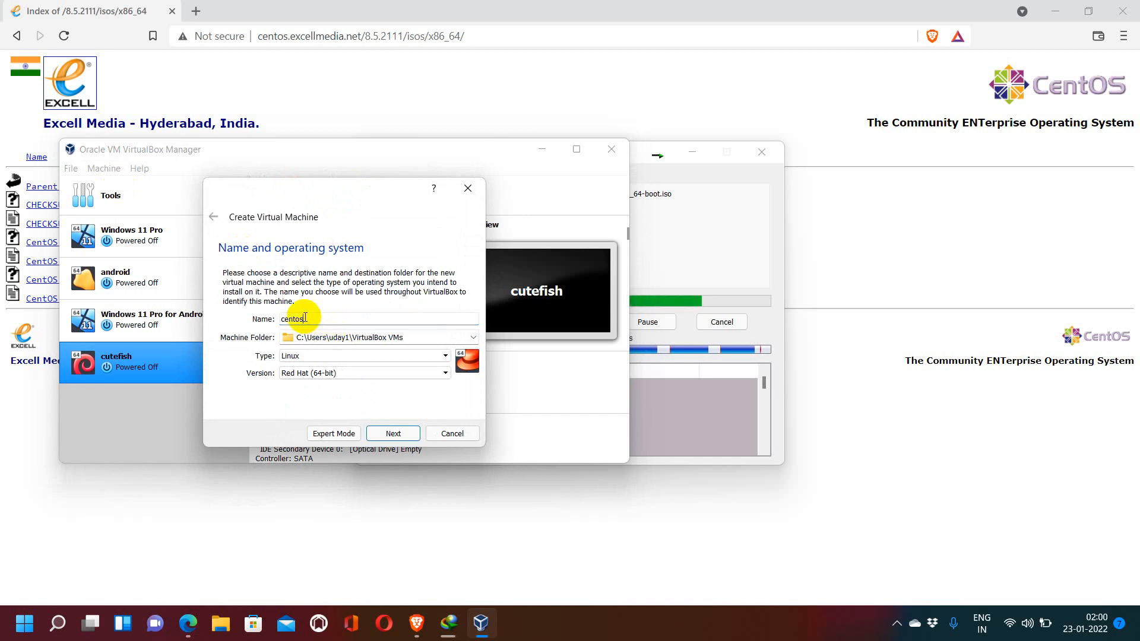
{"action": "left_click", "coordinate": [318, 373]}
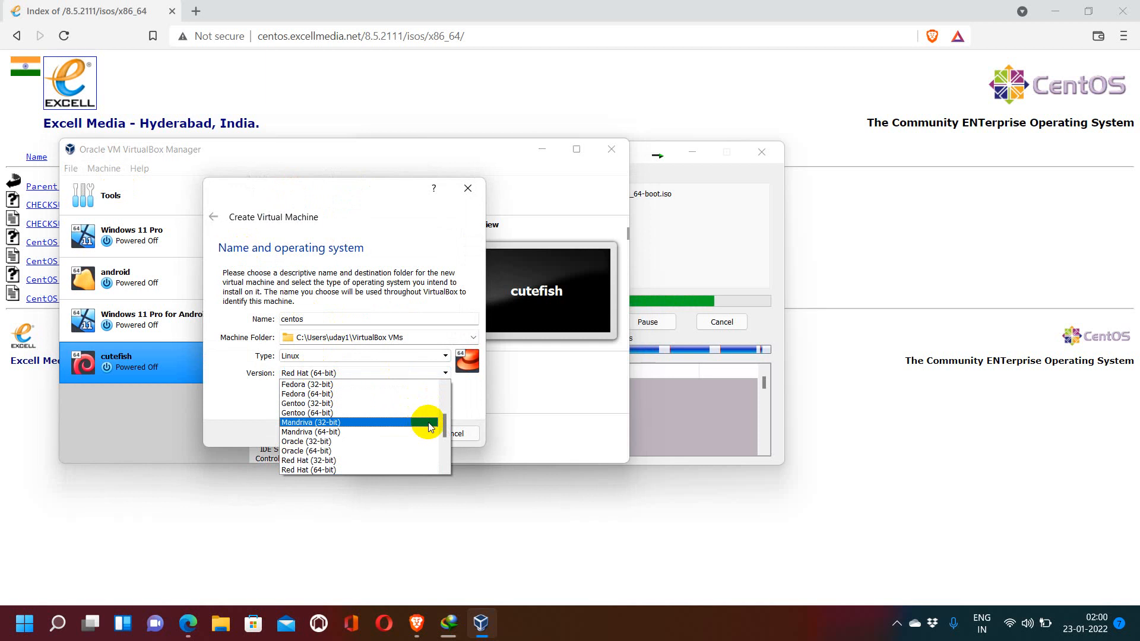
{"action": "left_click_drag", "start_coordinate": [446, 432], "coordinate": [451, 330]}
{"action": "left_click", "coordinate": [462, 298]}
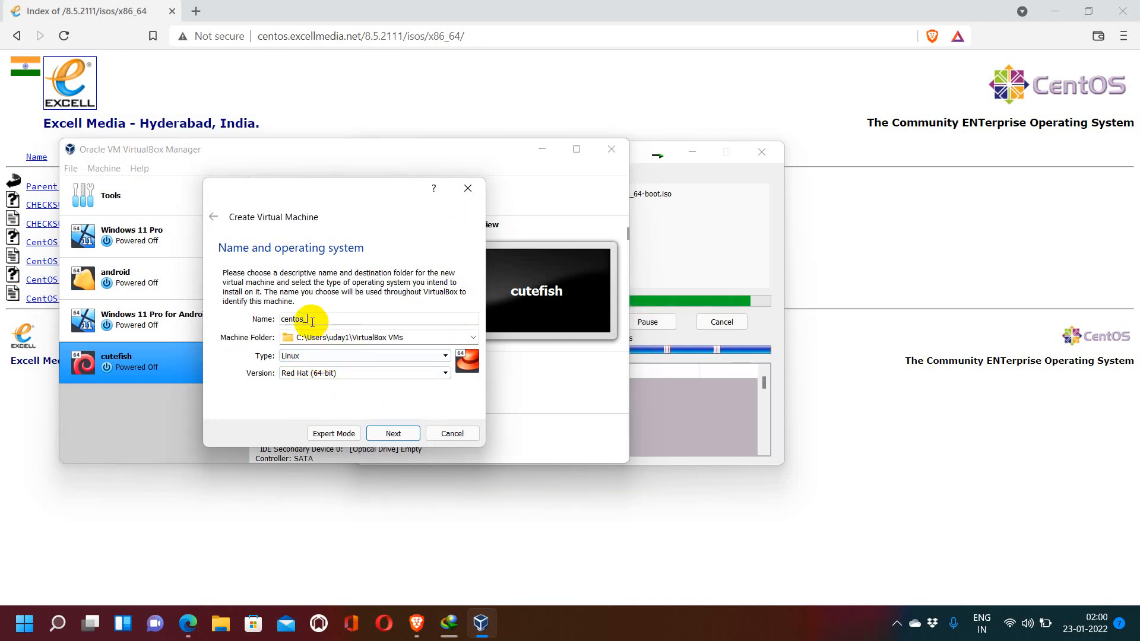
{"action": "type", "text": "ng"}
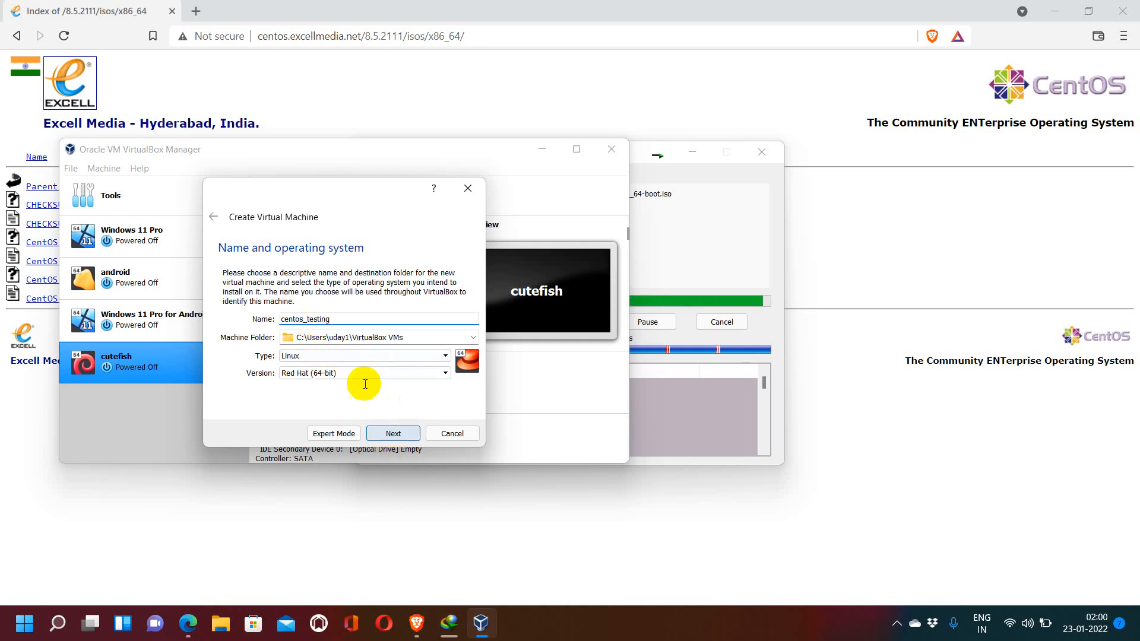
Step: Rename the new virtual machine testlinux
{"action": "left_click_drag", "start_coordinate": [338, 319], "coordinate": [216, 300]}
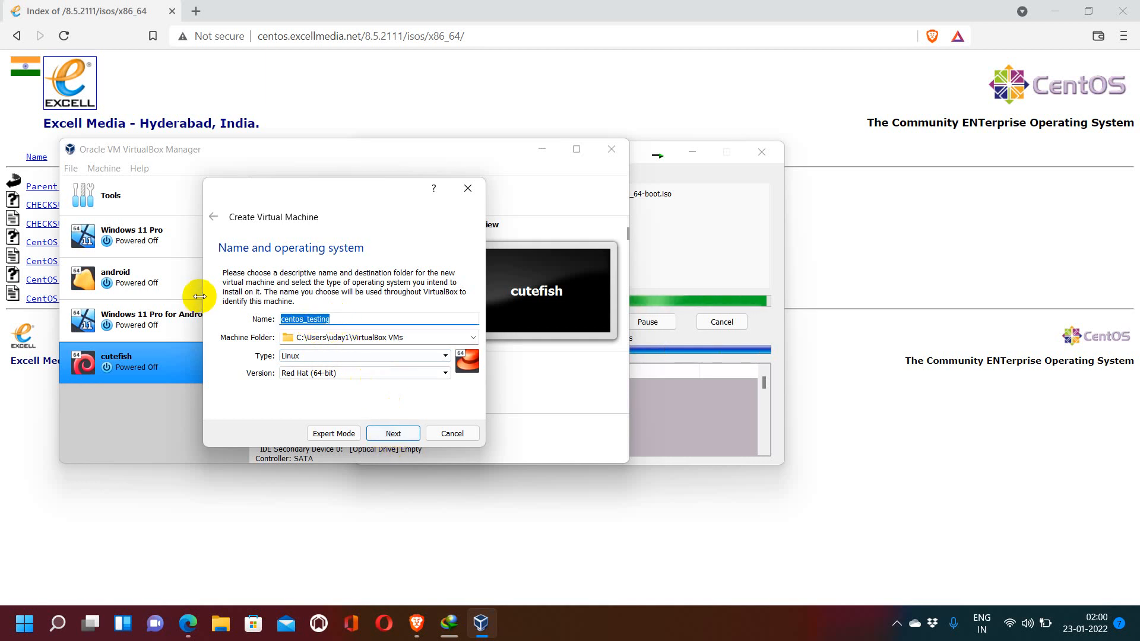
{"action": "type", "text": "testli"}
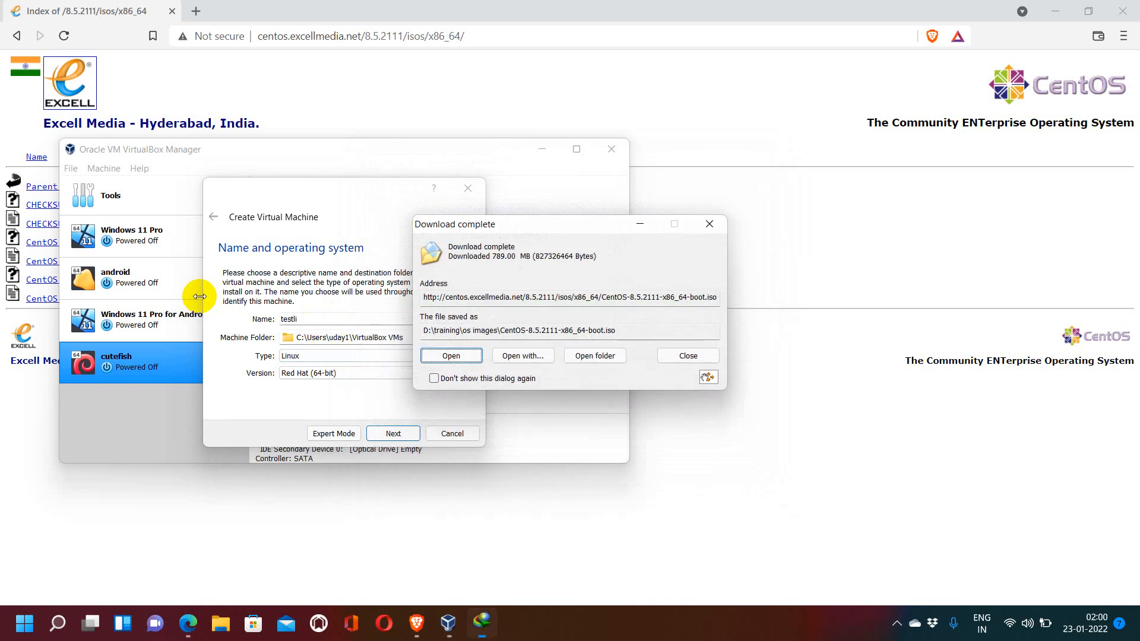
{"action": "type", "text": "m"}
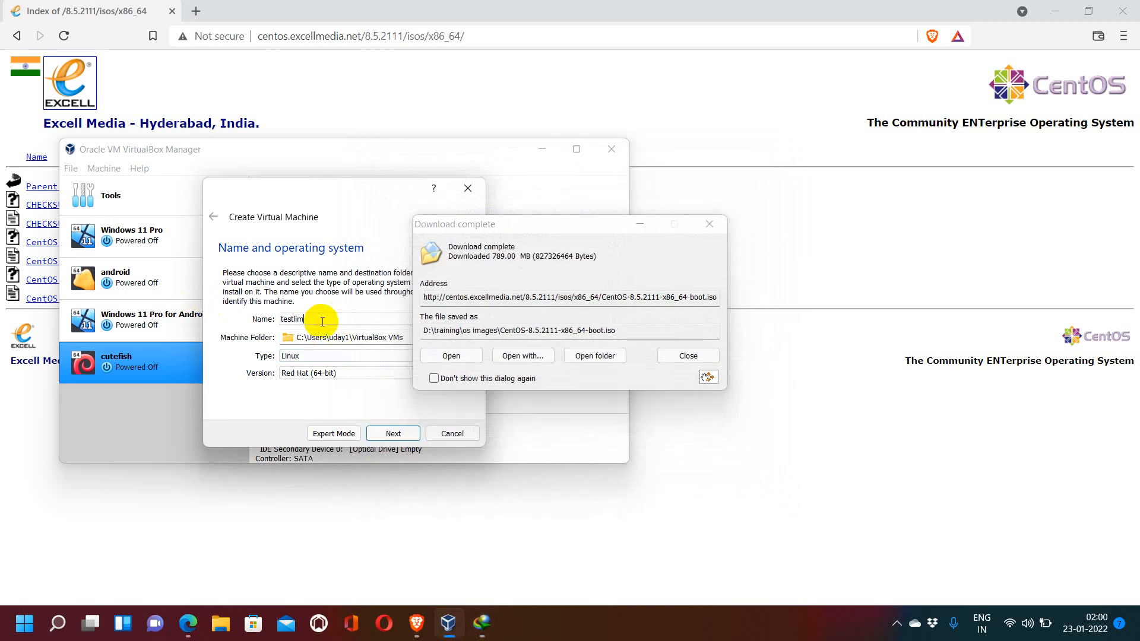
{"action": "key", "text": "BackSpace"}
{"action": "type", "text": "nux"}
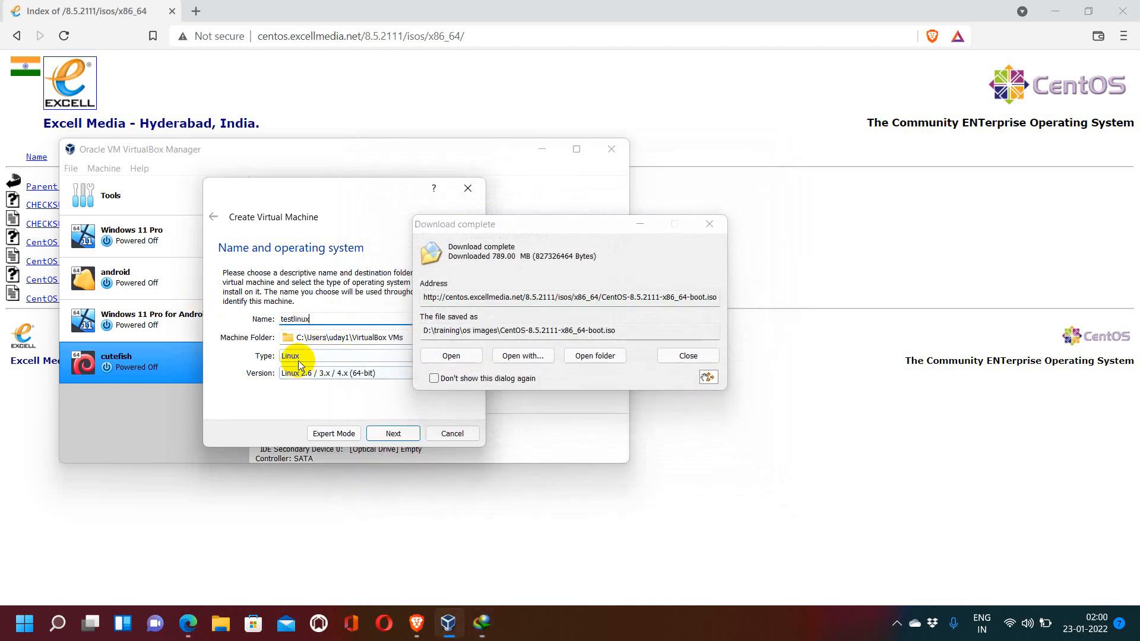
Step: Set the version back to Red Hat (64-bit) and continue to the memory size page
{"action": "left_click", "coordinate": [296, 374]}
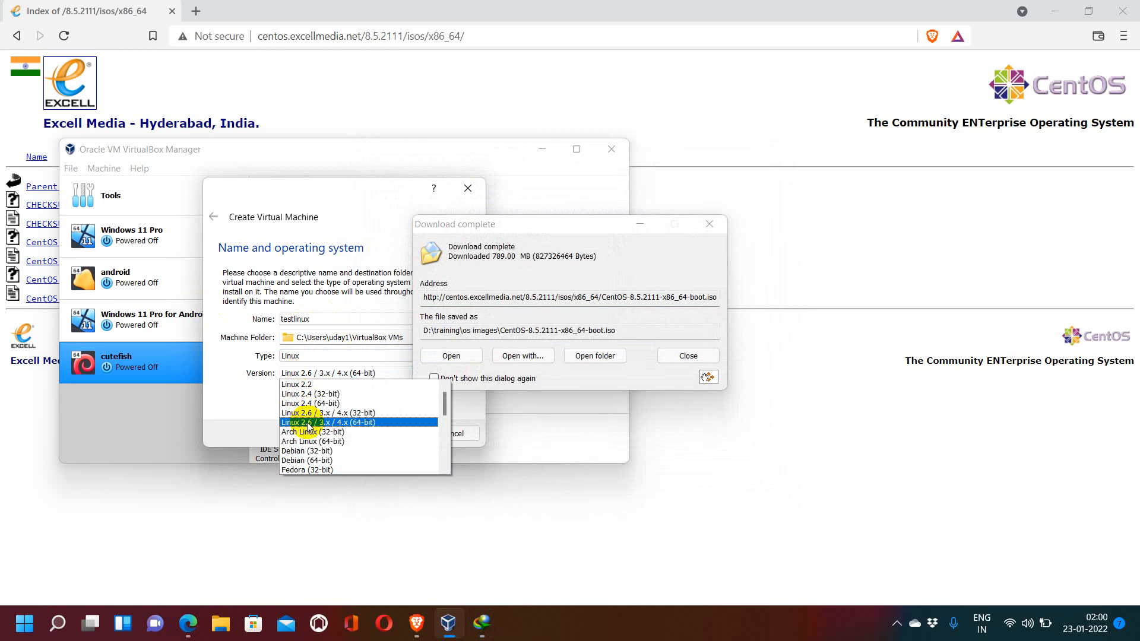
{"action": "key", "text": "r"}
{"action": "key", "text": "Down"}
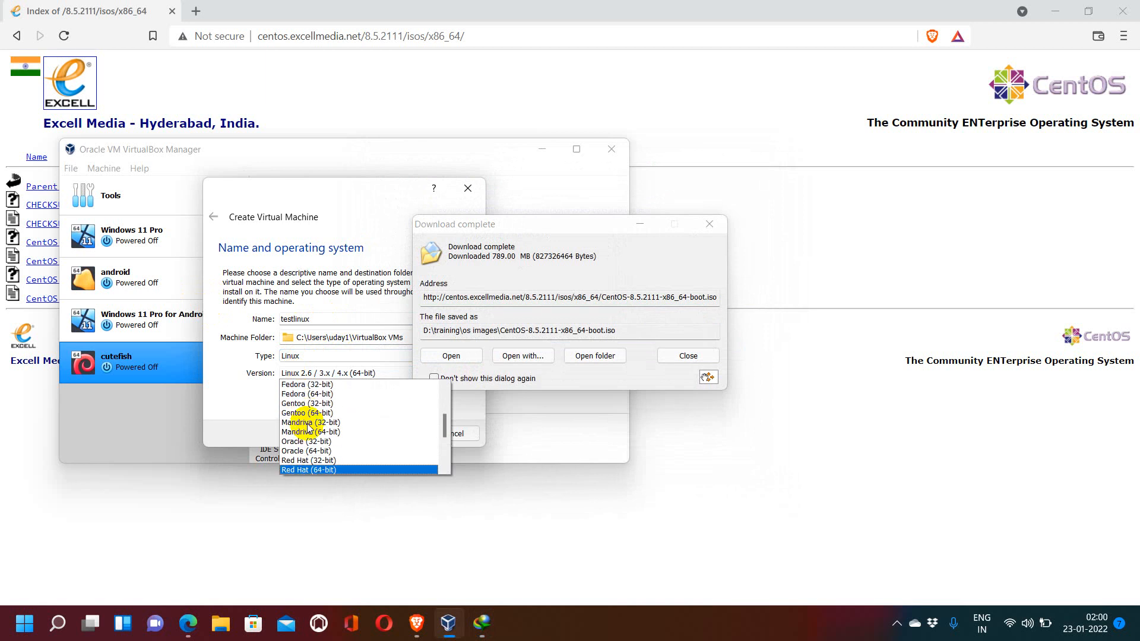
{"action": "key", "text": "Return"}
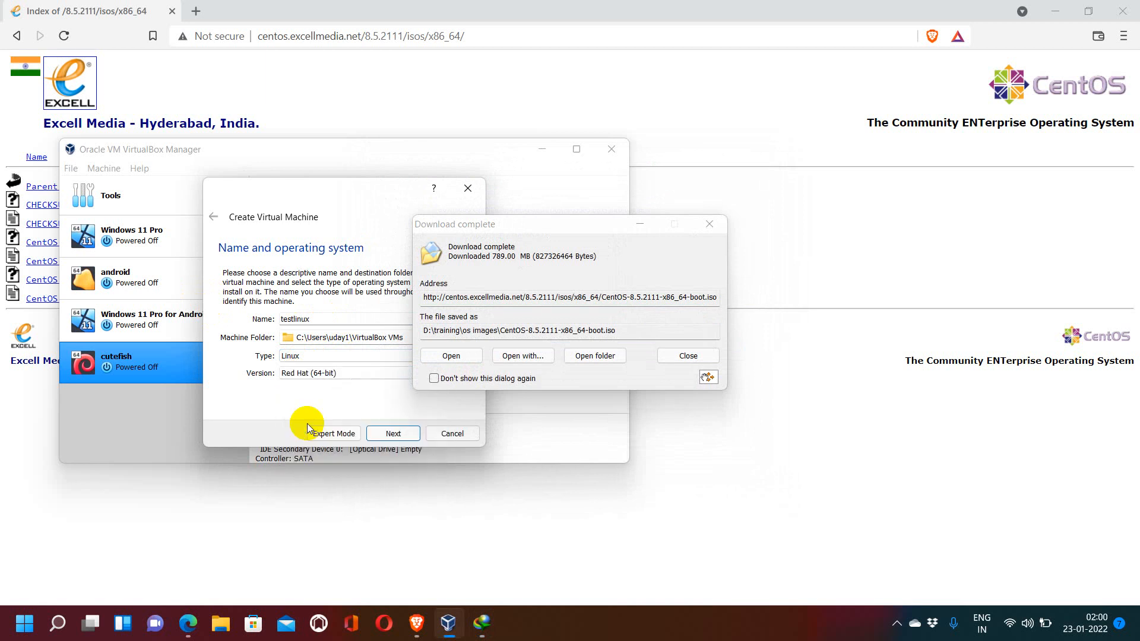
{"action": "left_click", "coordinate": [375, 431]}
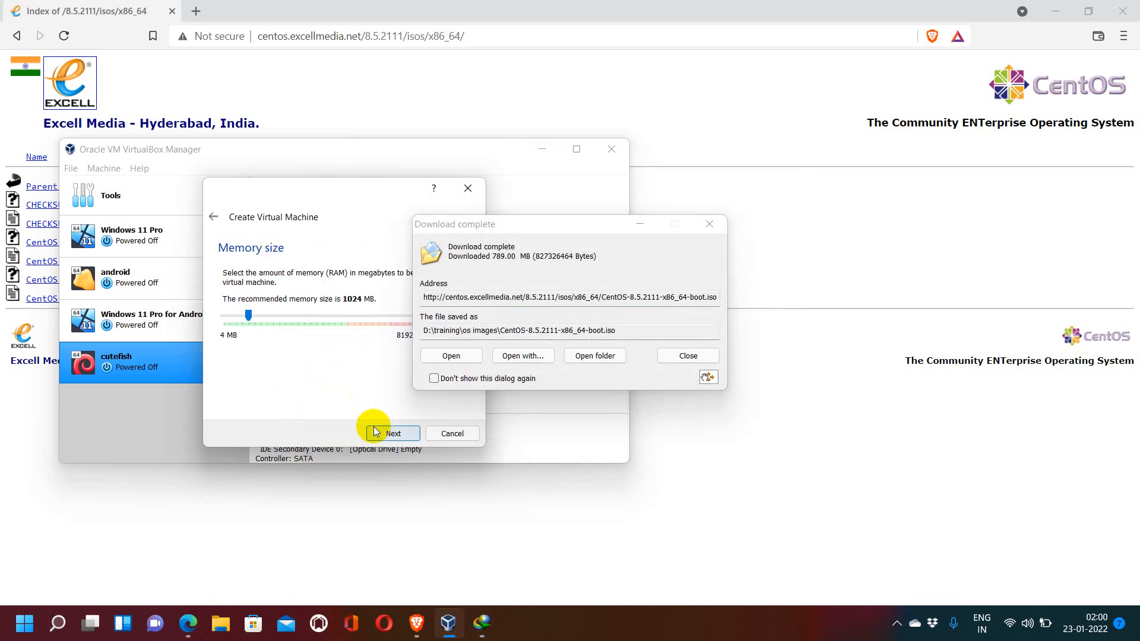
Step: Dismiss the download-complete notice, allocate 4096 MB of memory and continue
{"action": "left_click", "coordinate": [689, 358]}
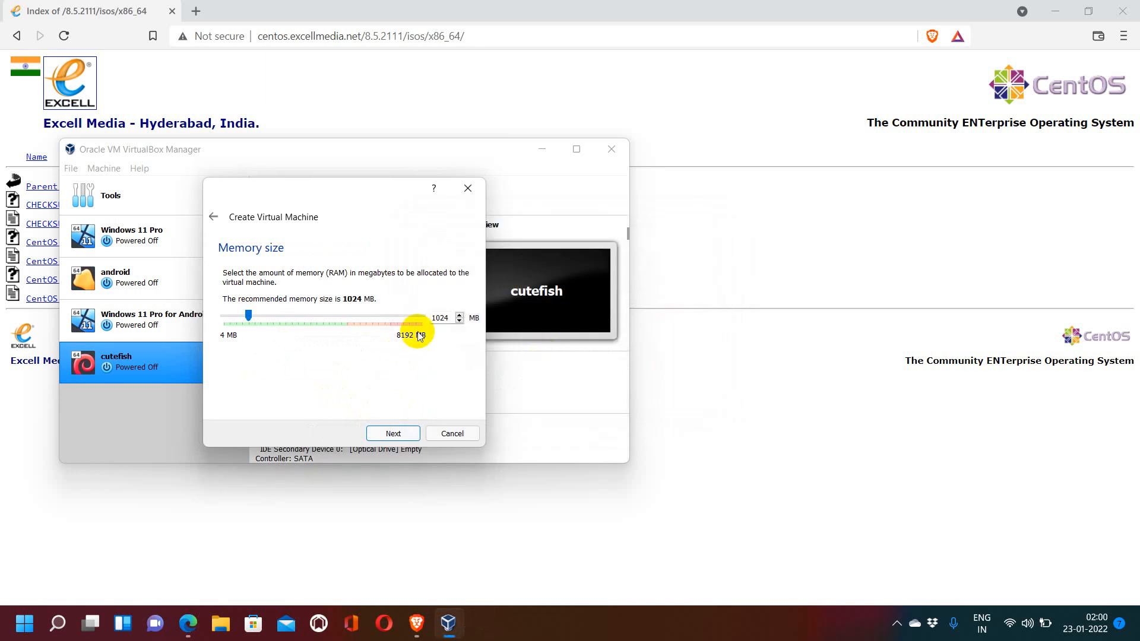
{"action": "double_click", "coordinate": [448, 318]}
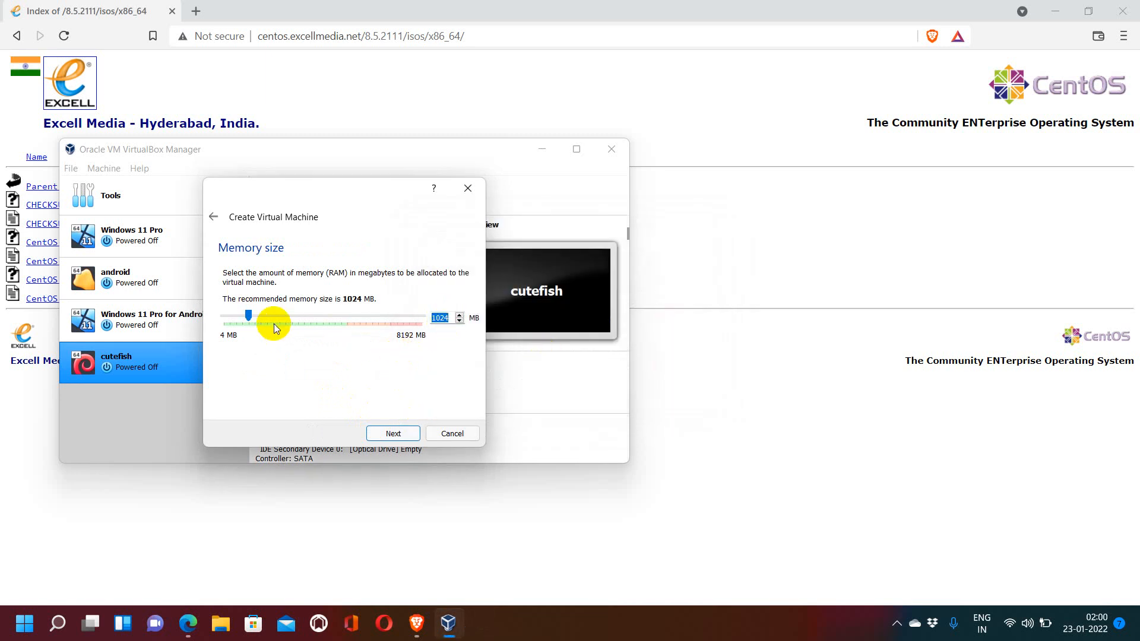
{"action": "left_click_drag", "start_coordinate": [248, 315], "coordinate": [320, 321]}
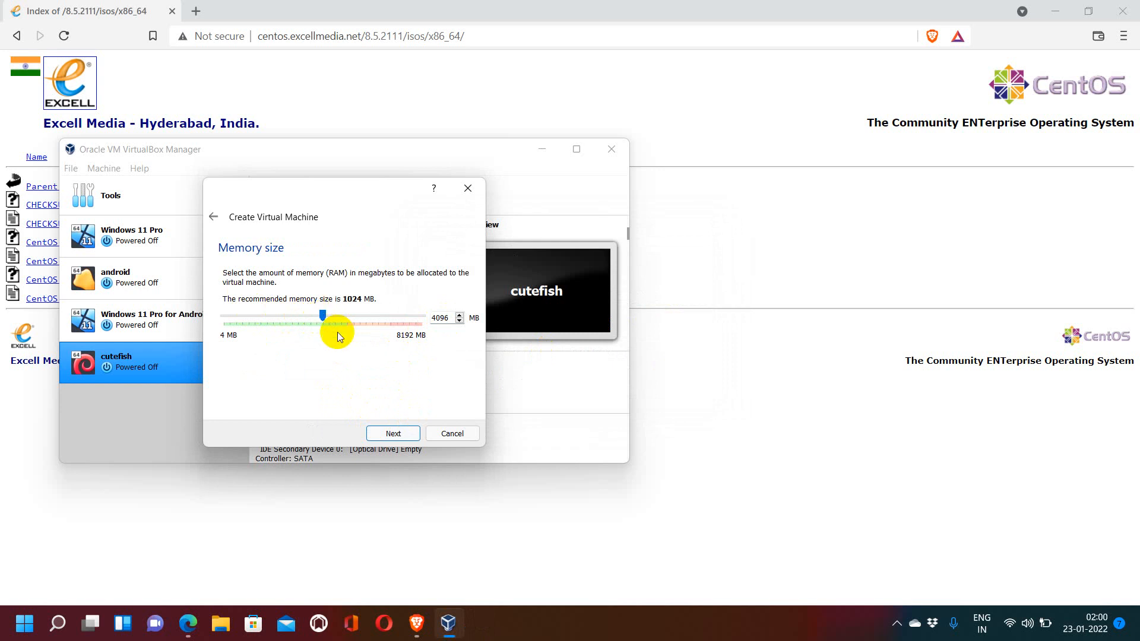
{"action": "left_click", "coordinate": [393, 434]}
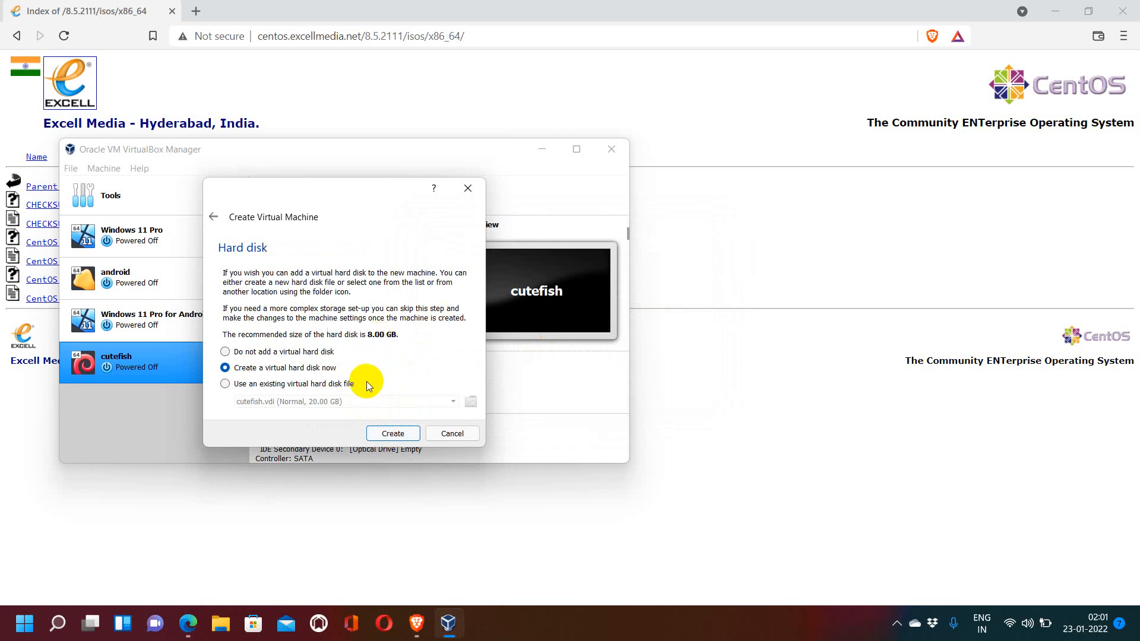
Step: Create a new virtual hard disk as a dynamically allocated VDI file
{"action": "left_click", "coordinate": [395, 431]}
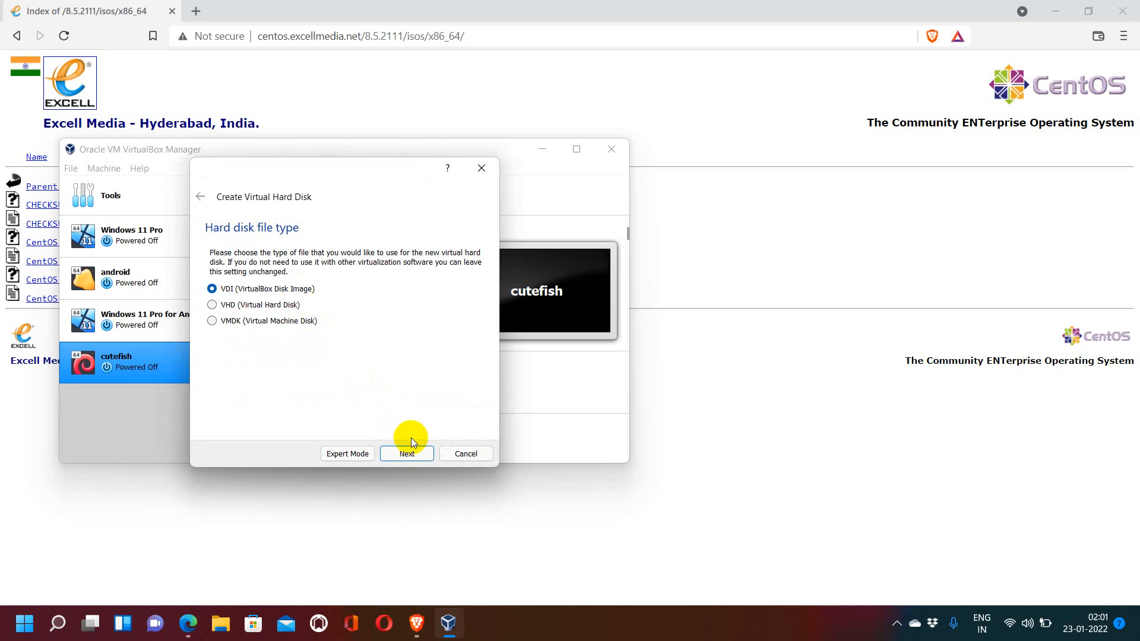
{"action": "left_click", "coordinate": [409, 451]}
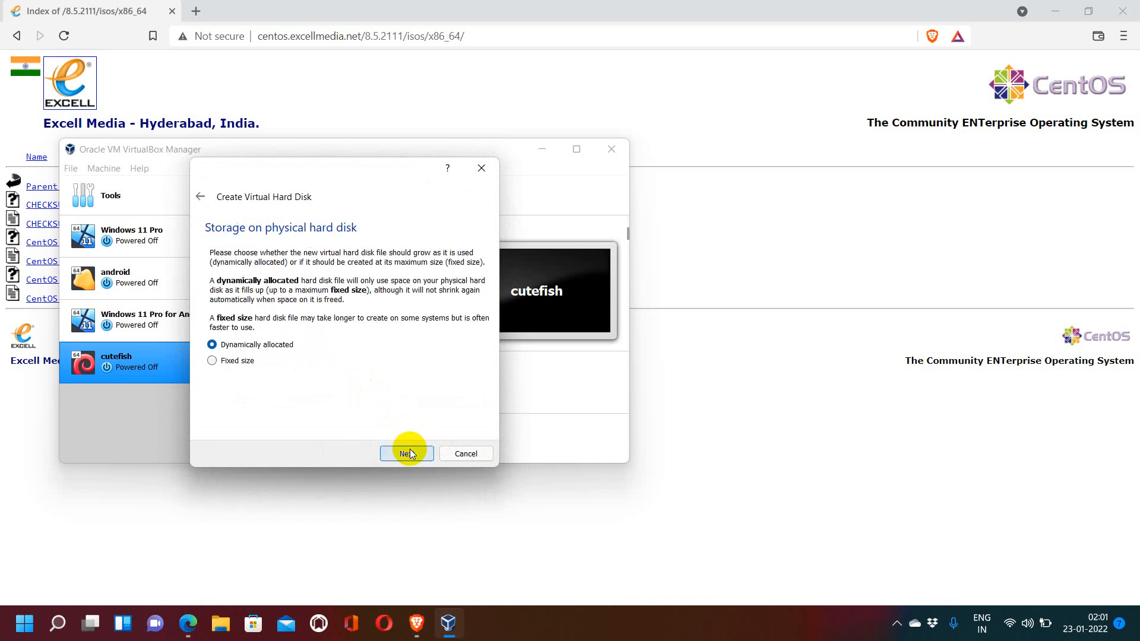
{"action": "left_click", "coordinate": [409, 454]}
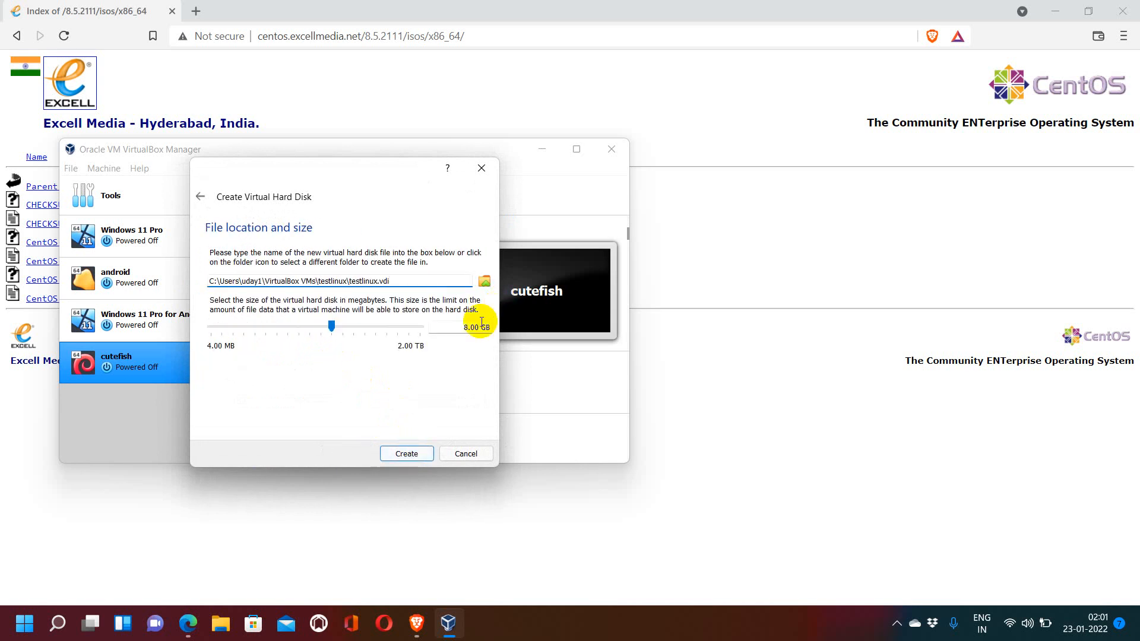
Step: Set the virtual hard disk size to 58 GB and create the machine
{"action": "left_click", "coordinate": [465, 327]}
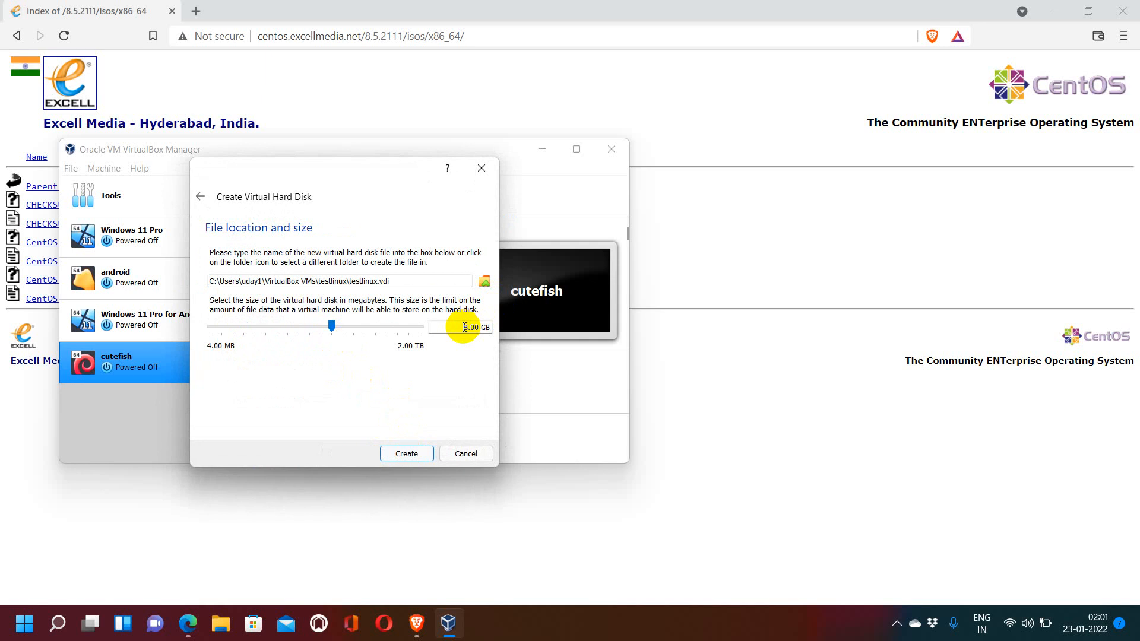
{"action": "type", "text": "5"}
{"action": "left_click", "coordinate": [404, 451]}
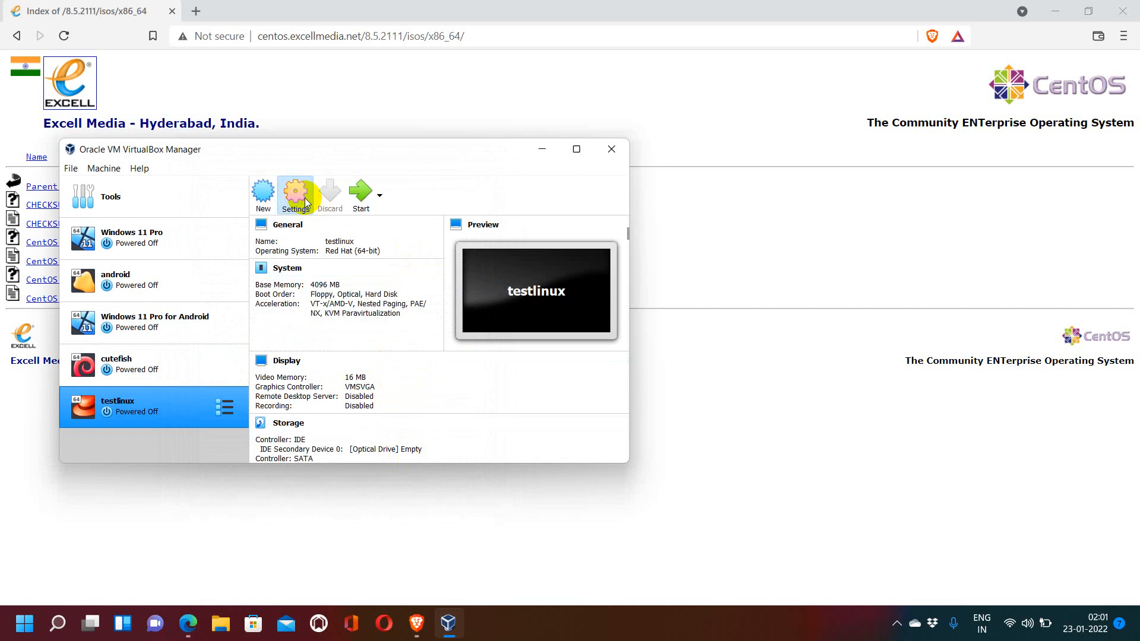
Step: Open the testlinux storage settings and load CentOS-8.5.2111-x86_64-boot.iso into the empty IDE optical drive
{"action": "left_click", "coordinate": [306, 204]}
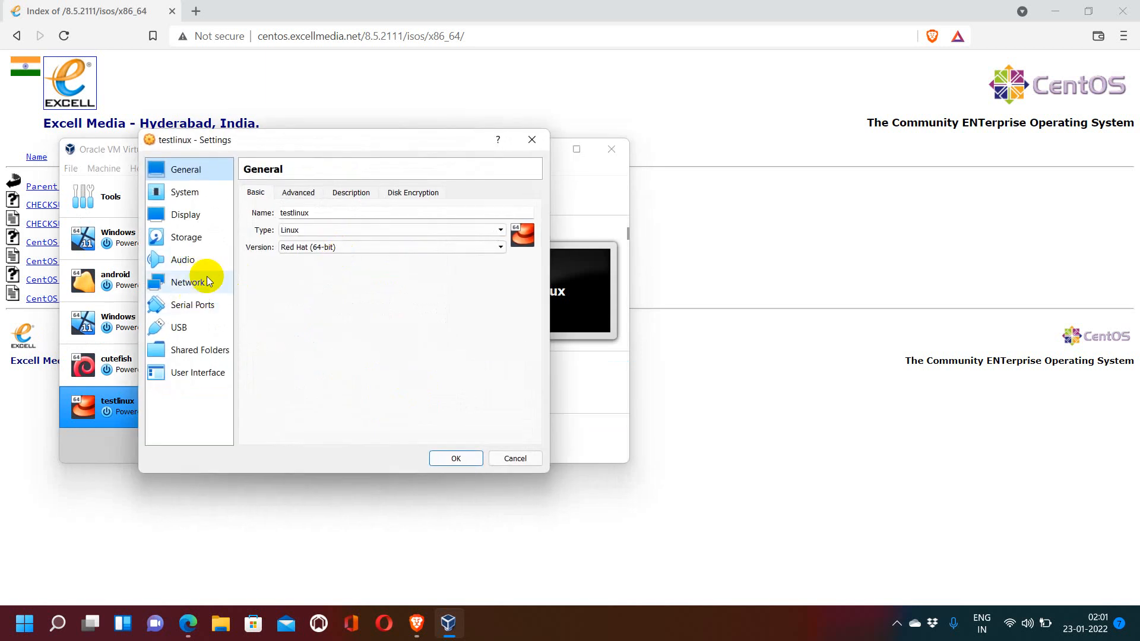
{"action": "left_click", "coordinate": [189, 237]}
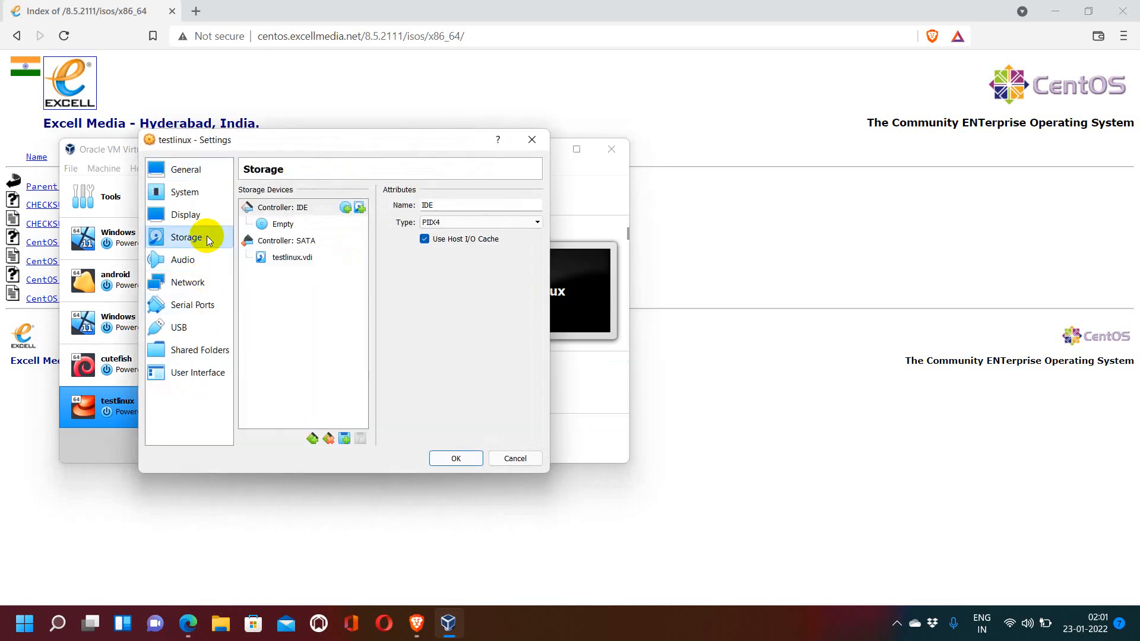
{"action": "left_click", "coordinate": [289, 259]}
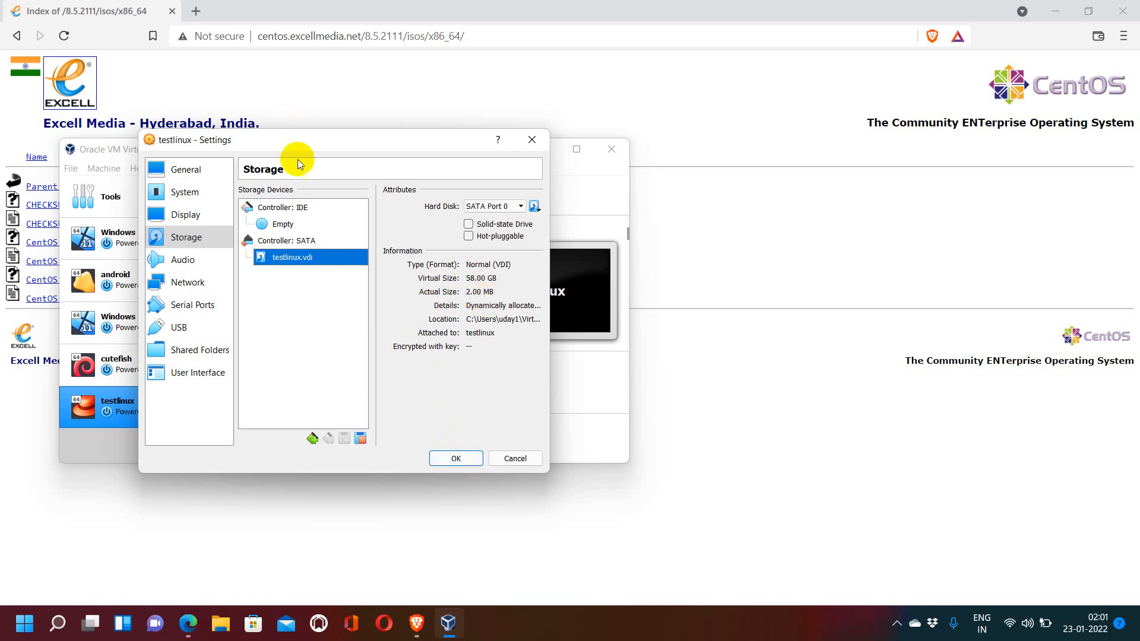
{"action": "left_click", "coordinate": [283, 229]}
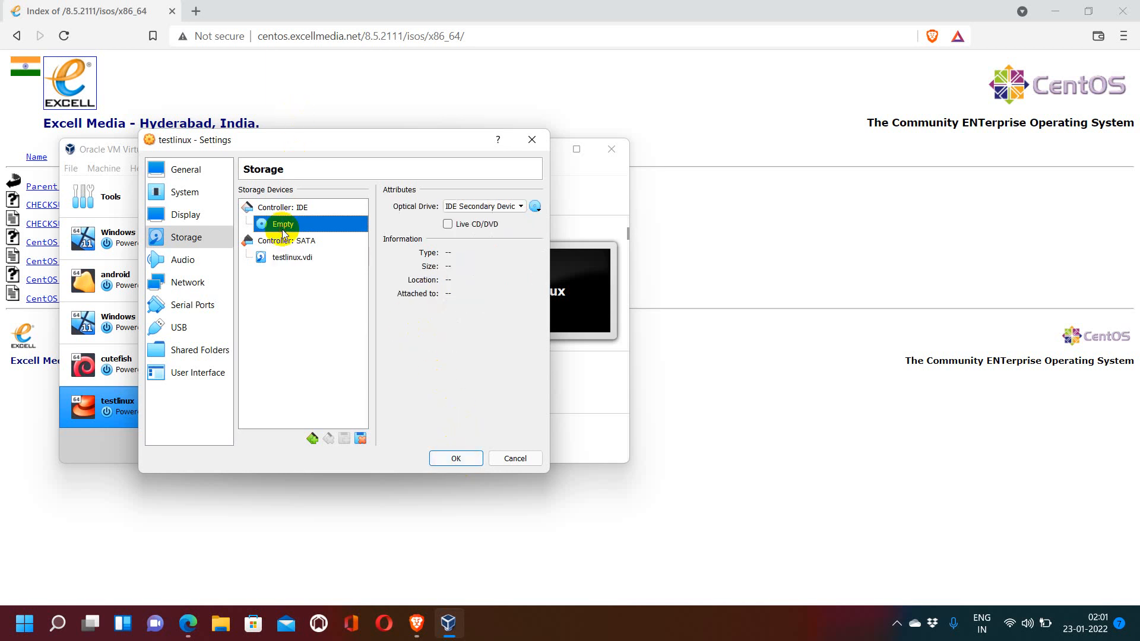
{"action": "left_click", "coordinate": [537, 206]}
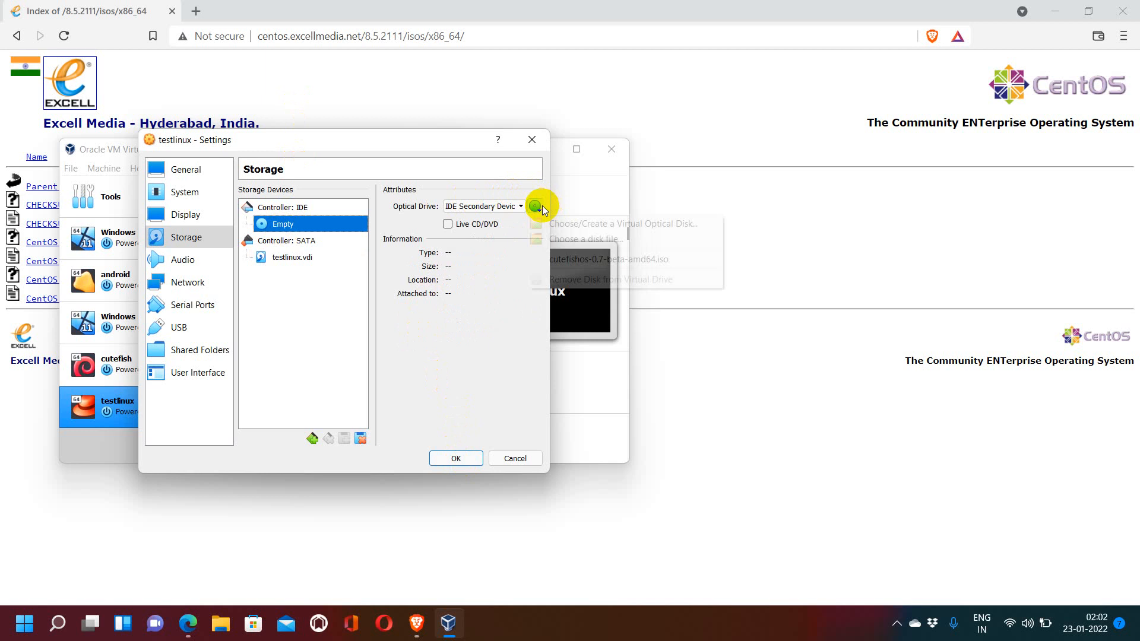
{"action": "left_click", "coordinate": [570, 240]}
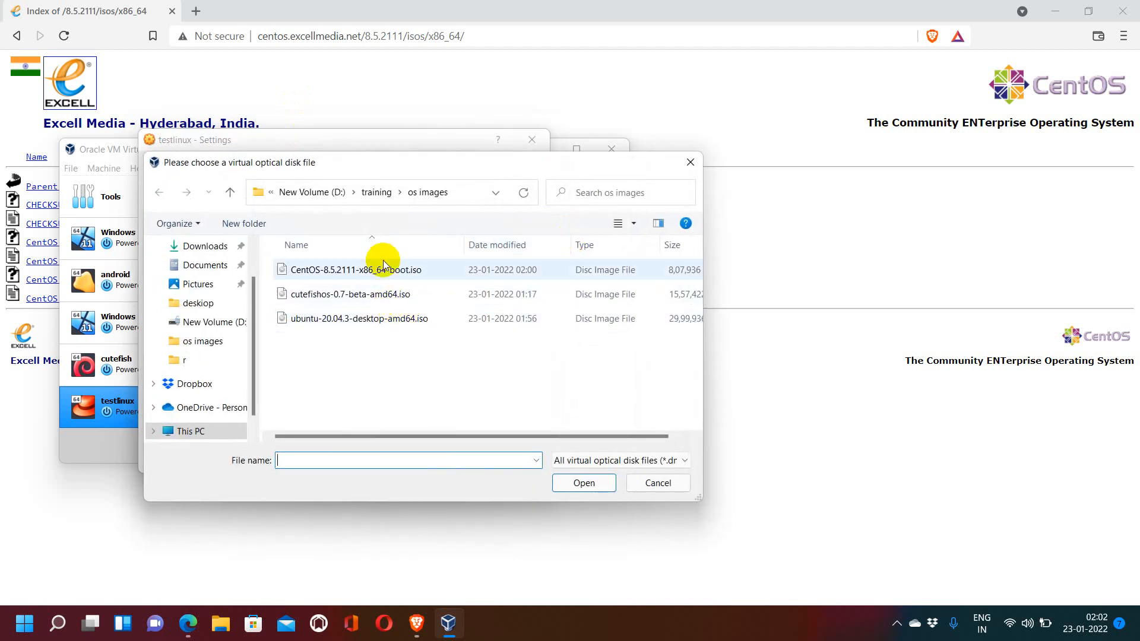
{"action": "left_click", "coordinate": [387, 270]}
{"action": "left_click", "coordinate": [583, 481]}
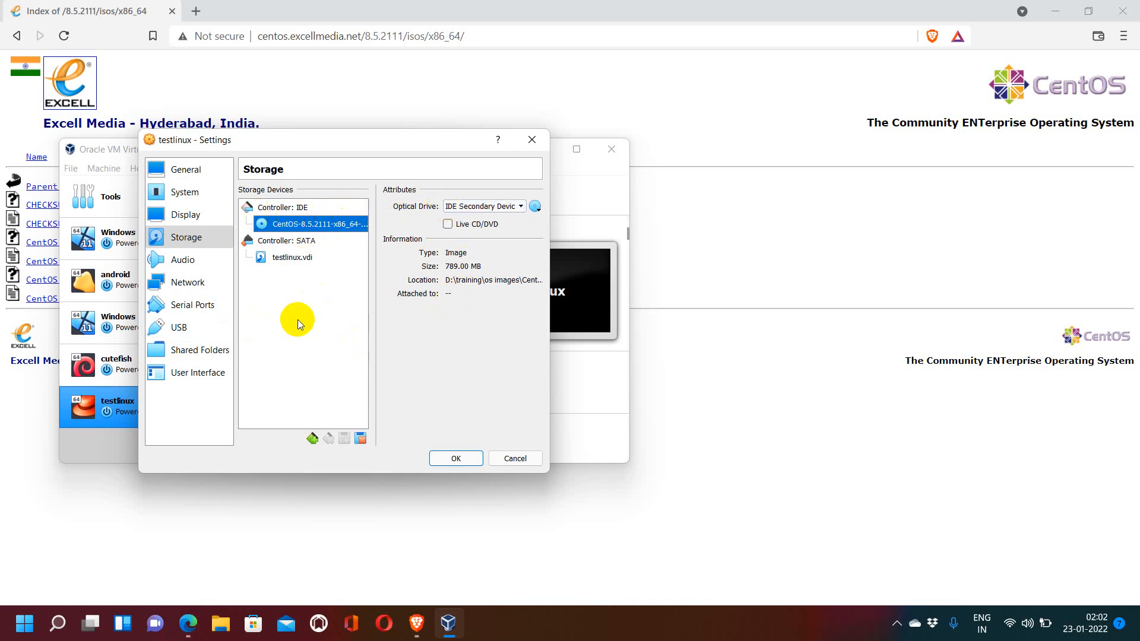
Step: Save the settings and start the testlinux virtual machine
{"action": "left_click", "coordinate": [457, 459]}
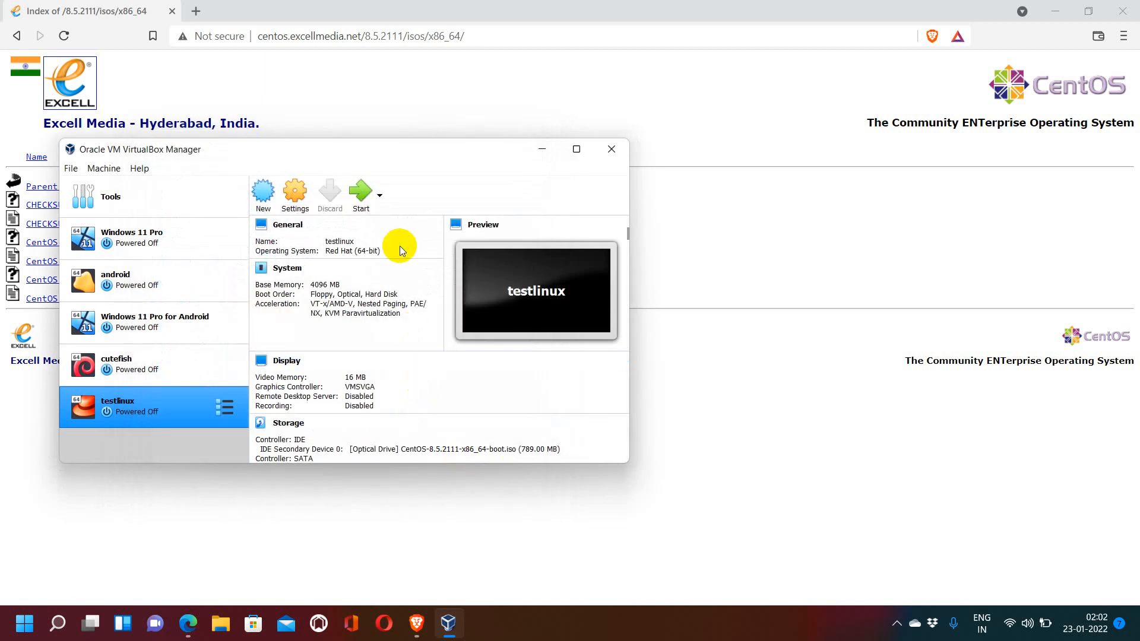
{"action": "left_click", "coordinate": [369, 202]}
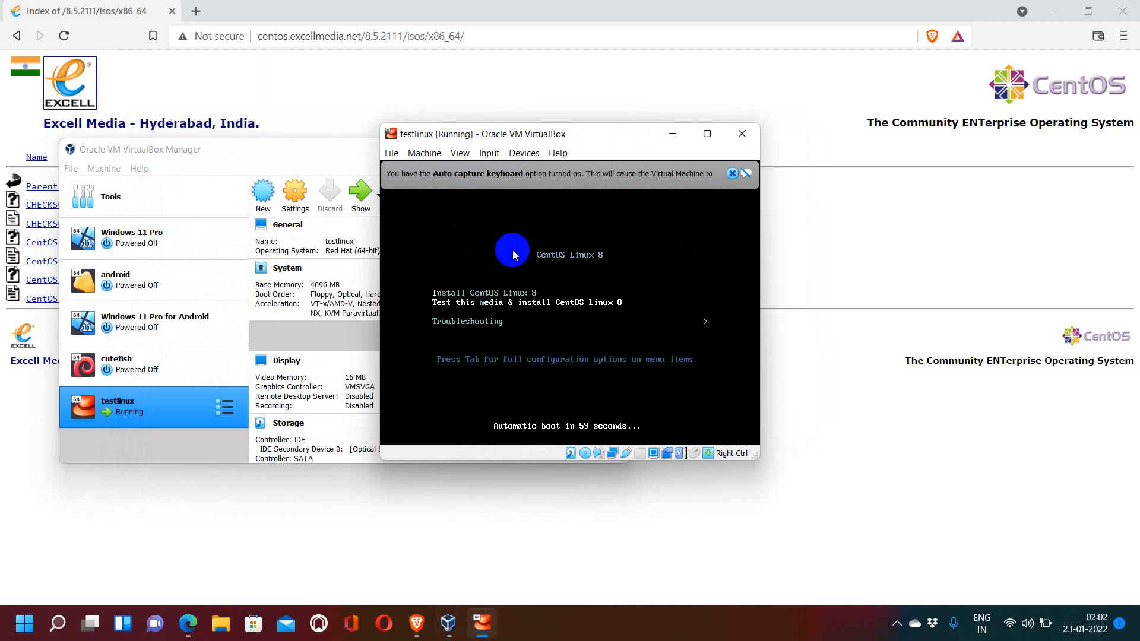
Step: Boot the Install CentOS Linux 8 entry and continue with English (United States) as the installation language
{"action": "key", "text": "Up"}
{"action": "key", "text": "Return"}
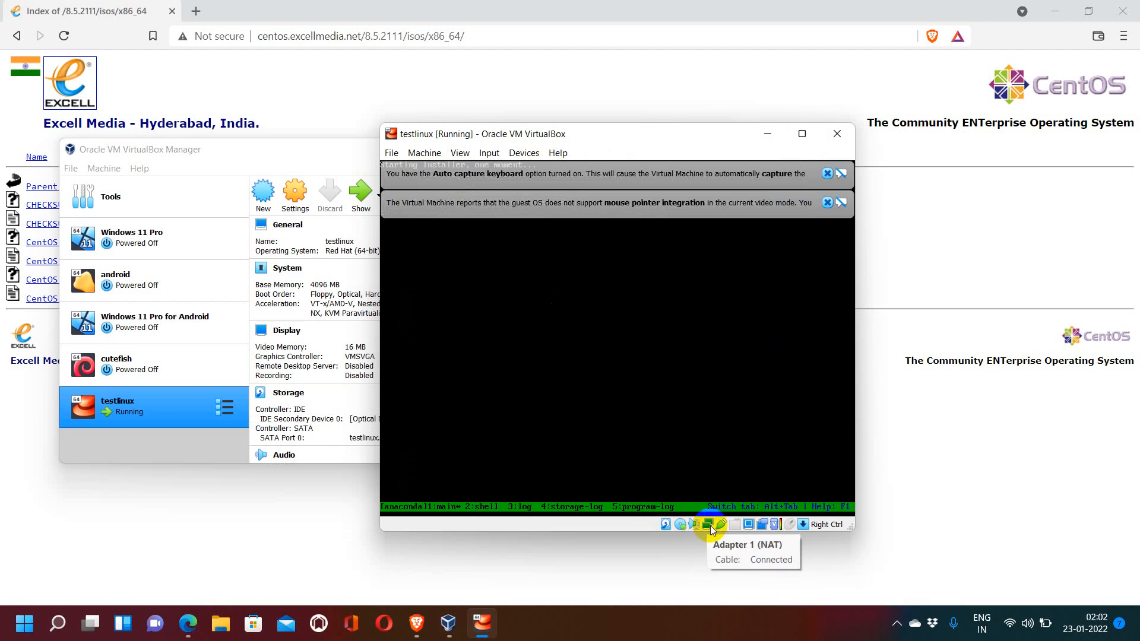
{"action": "left_click", "coordinate": [827, 173]}
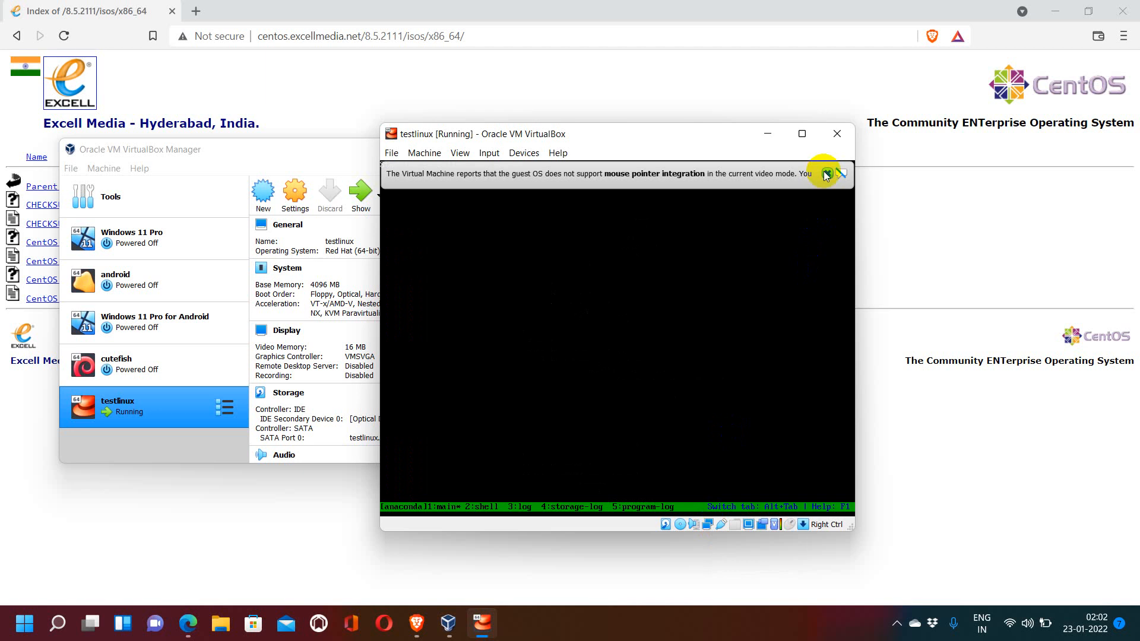
{"action": "left_click", "coordinate": [827, 173]}
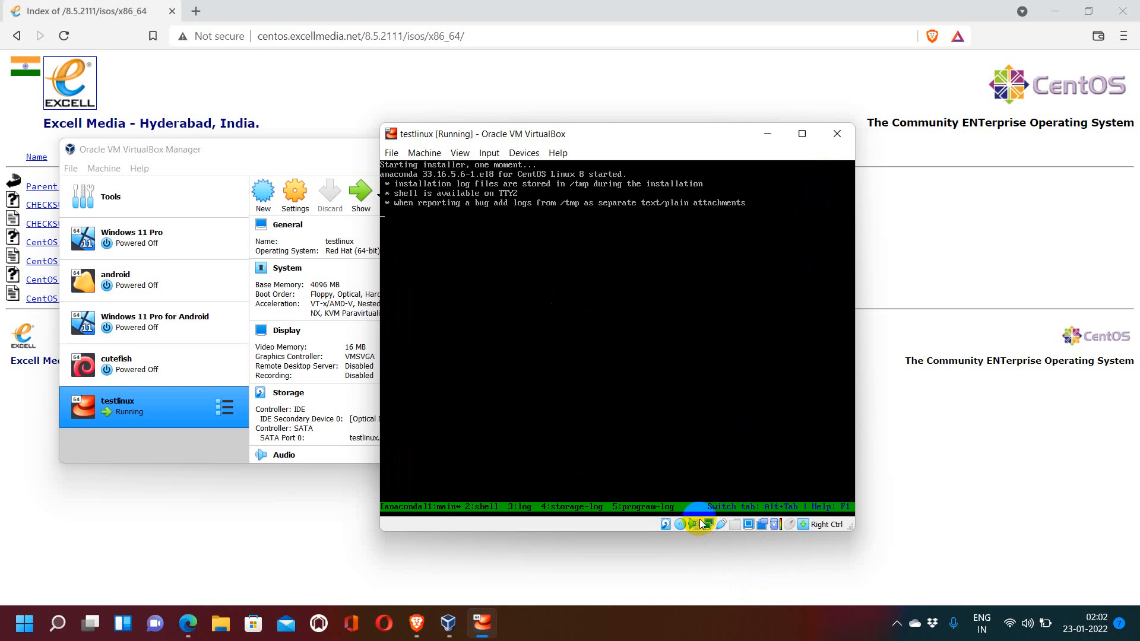
{"action": "mouse_move", "coordinate": [707, 525]}
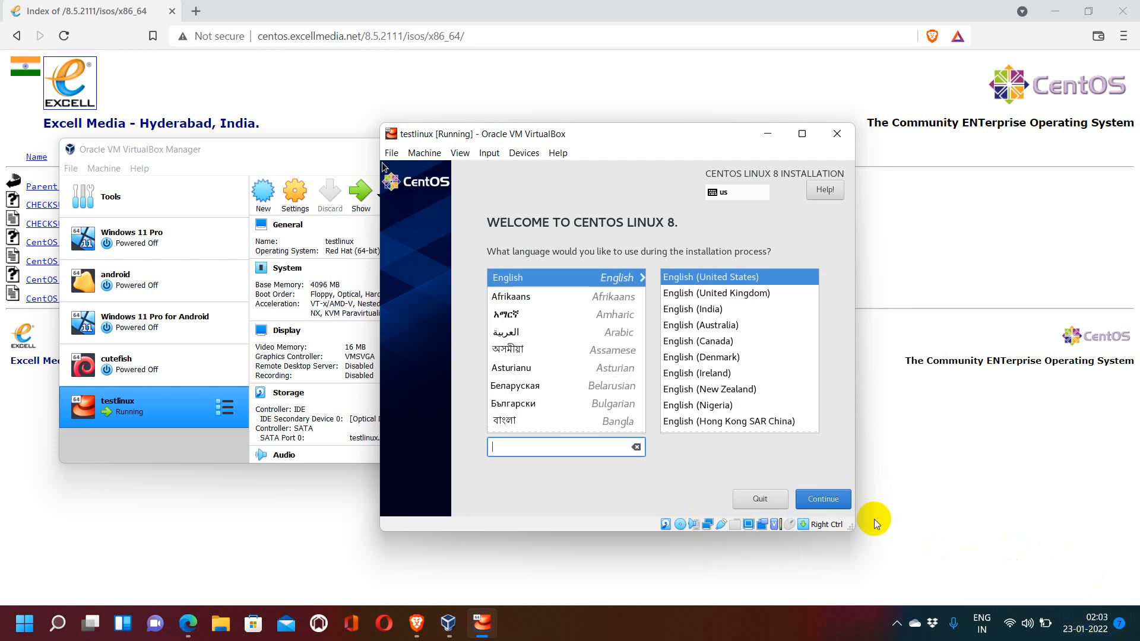
{"action": "left_click", "coordinate": [842, 499]}
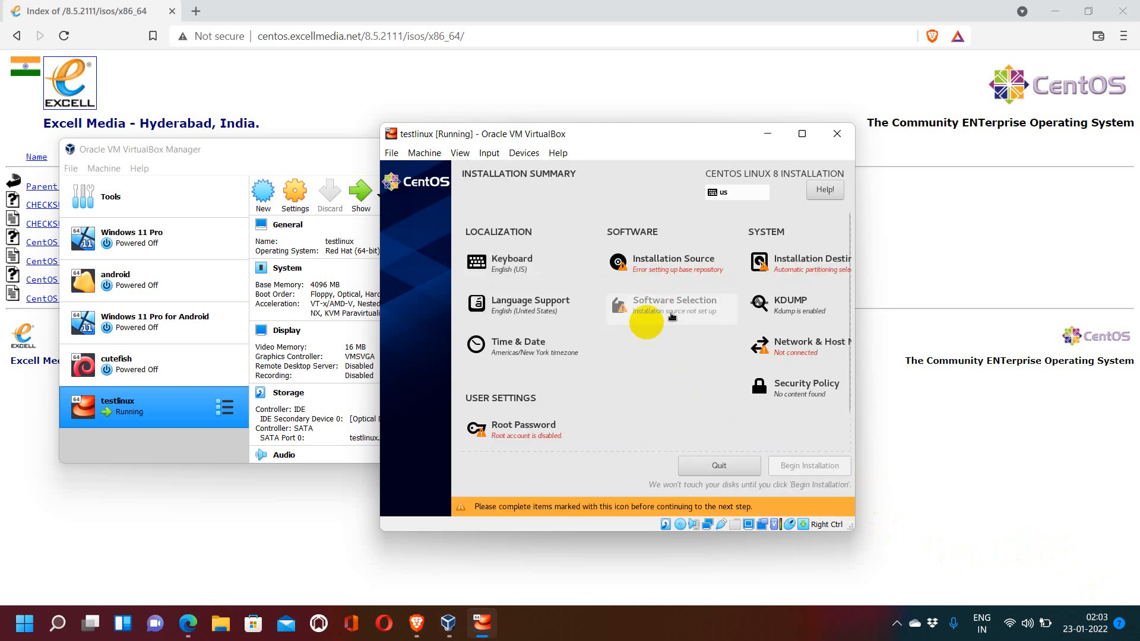
Step: Open the installation source and accept the network source with the closest mirror
{"action": "left_click", "coordinate": [678, 267]}
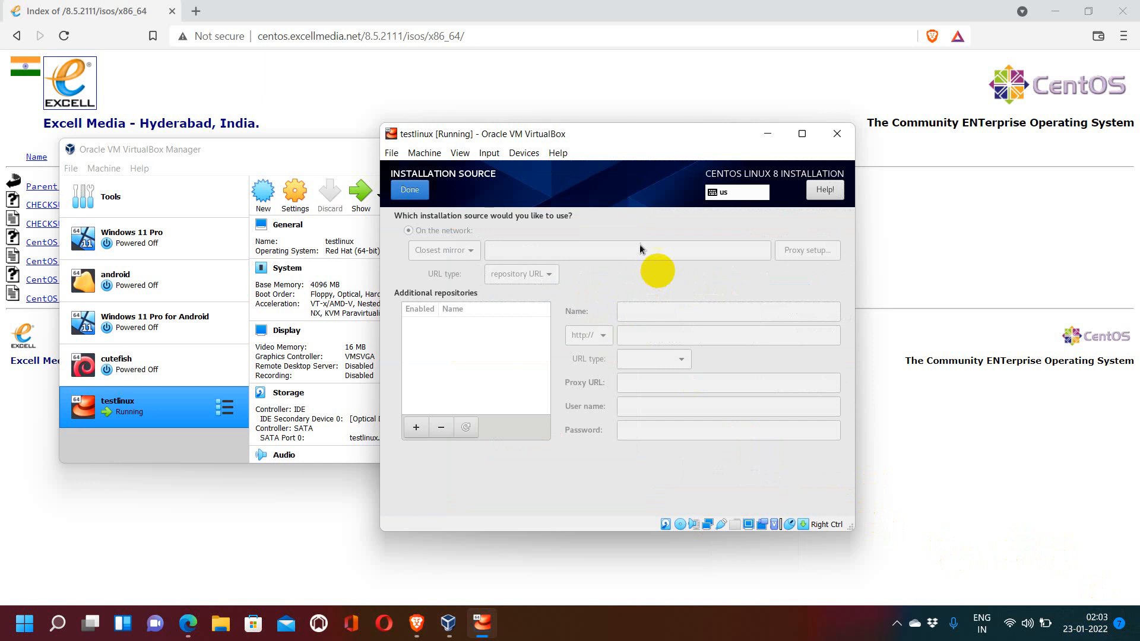
{"action": "left_click", "coordinate": [413, 191]}
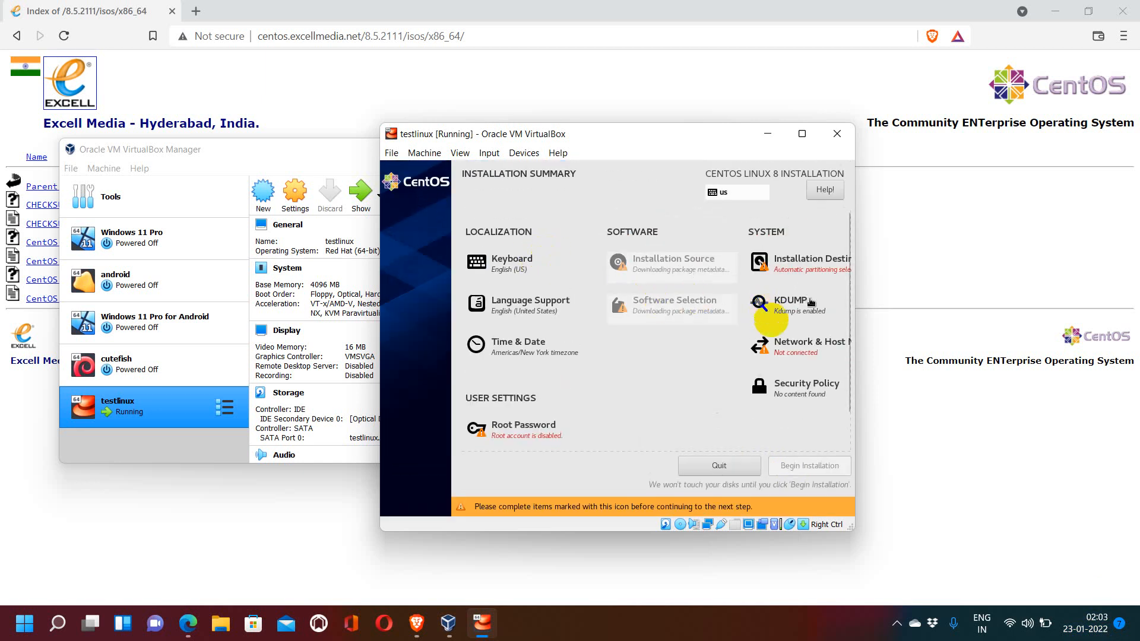
Step: Configure the enp0s3 Ethernet connection to connect automatically with priority and save it
{"action": "left_click", "coordinate": [801, 342]}
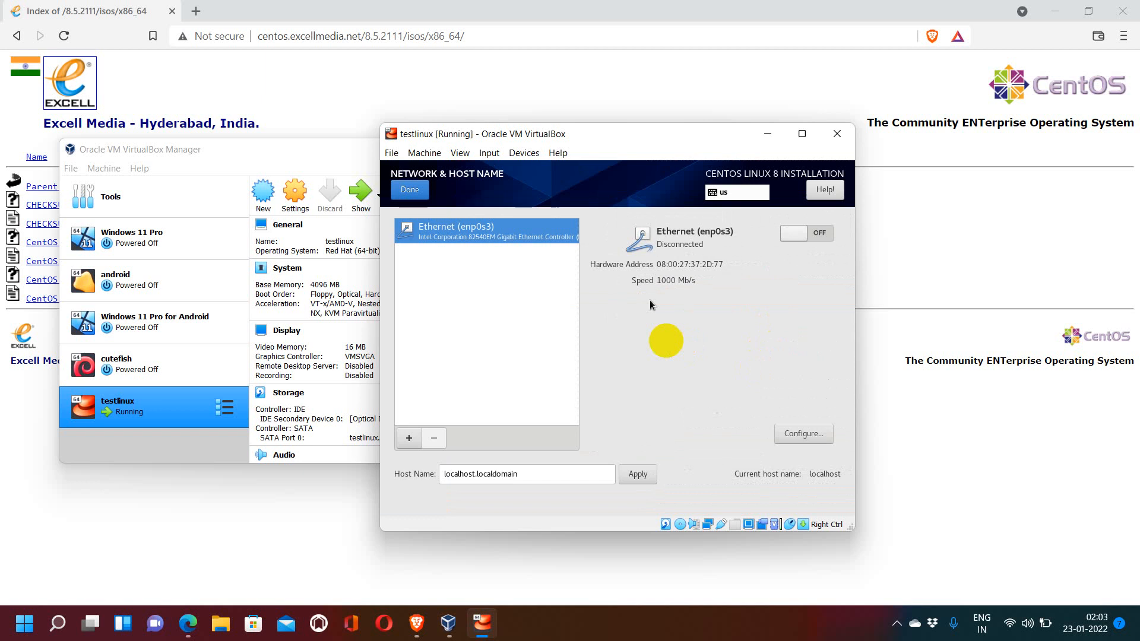
{"action": "left_click", "coordinate": [803, 434]}
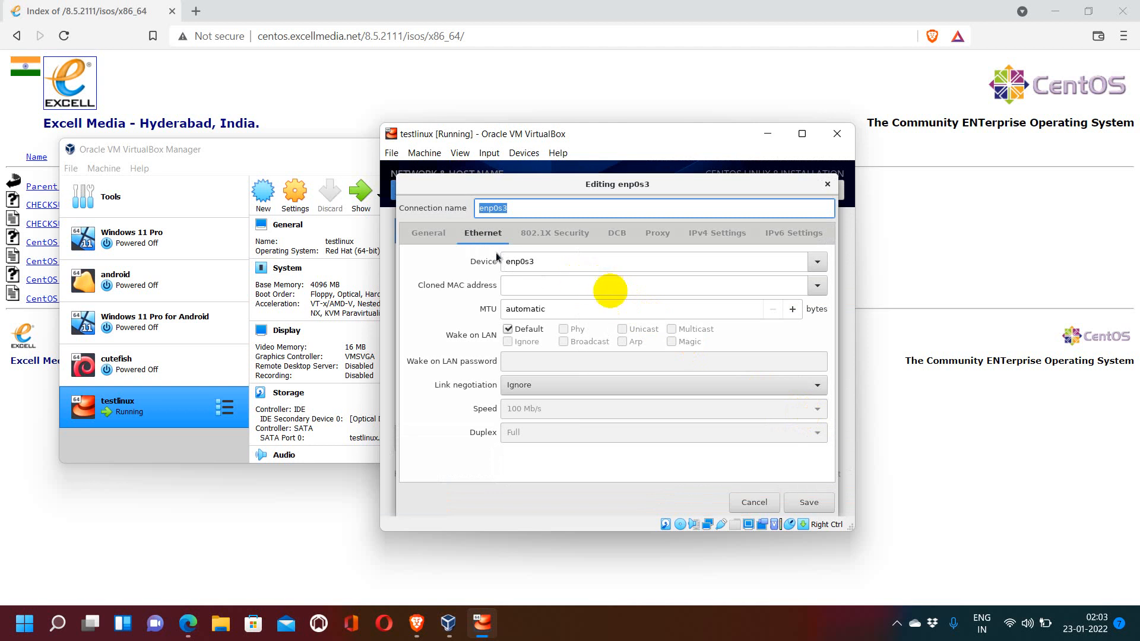
{"action": "left_click", "coordinate": [442, 238]}
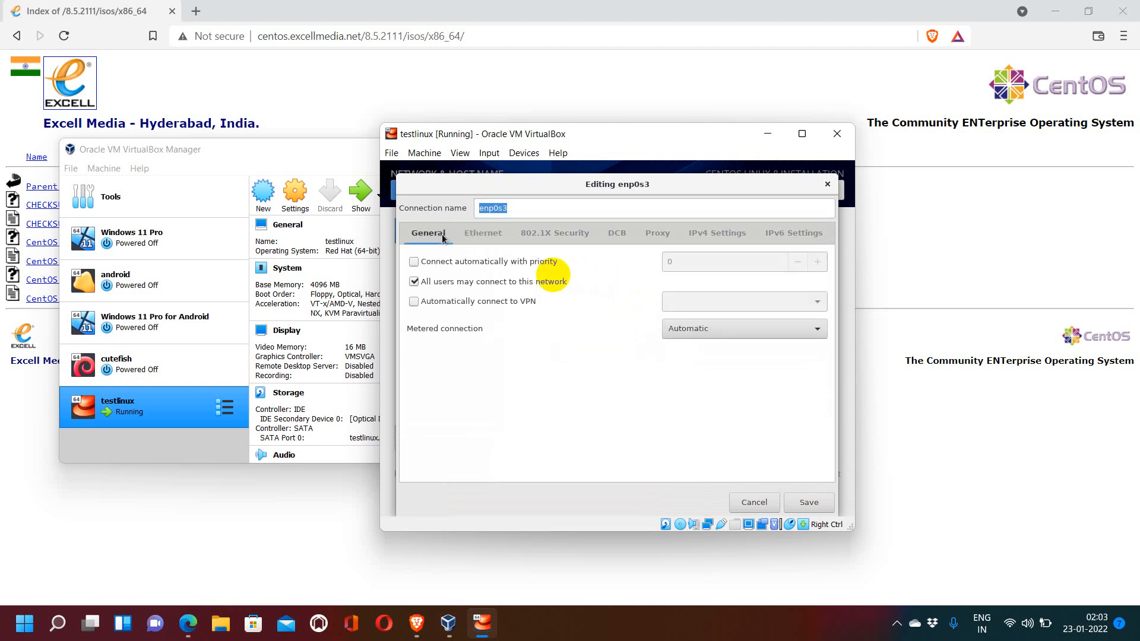
{"action": "left_click", "coordinate": [415, 262]}
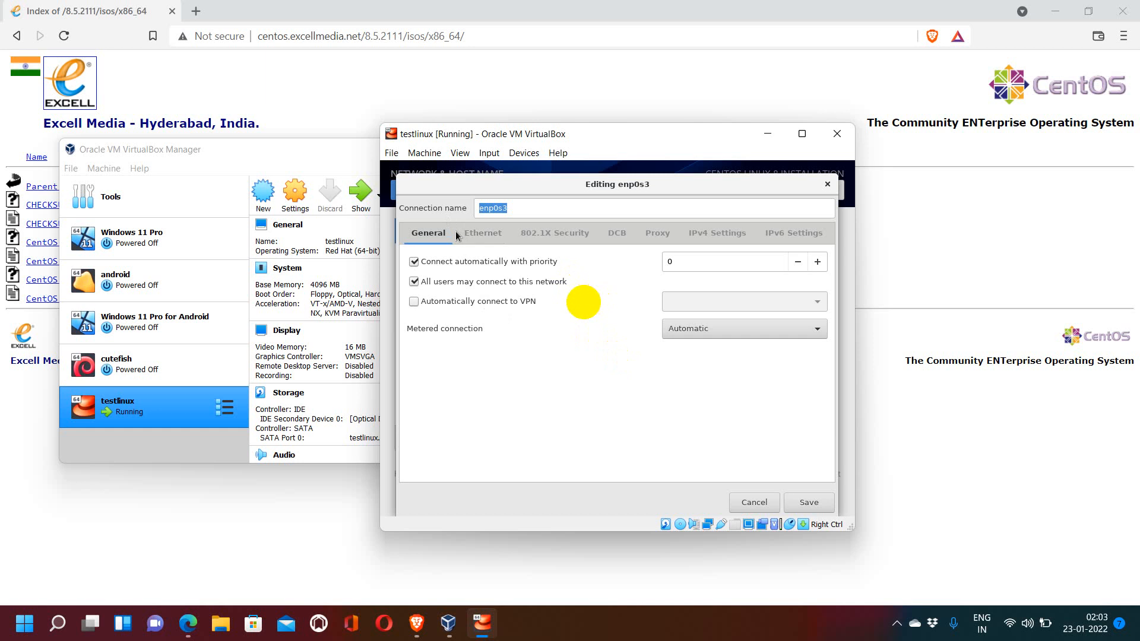
{"action": "left_click", "coordinate": [481, 234]}
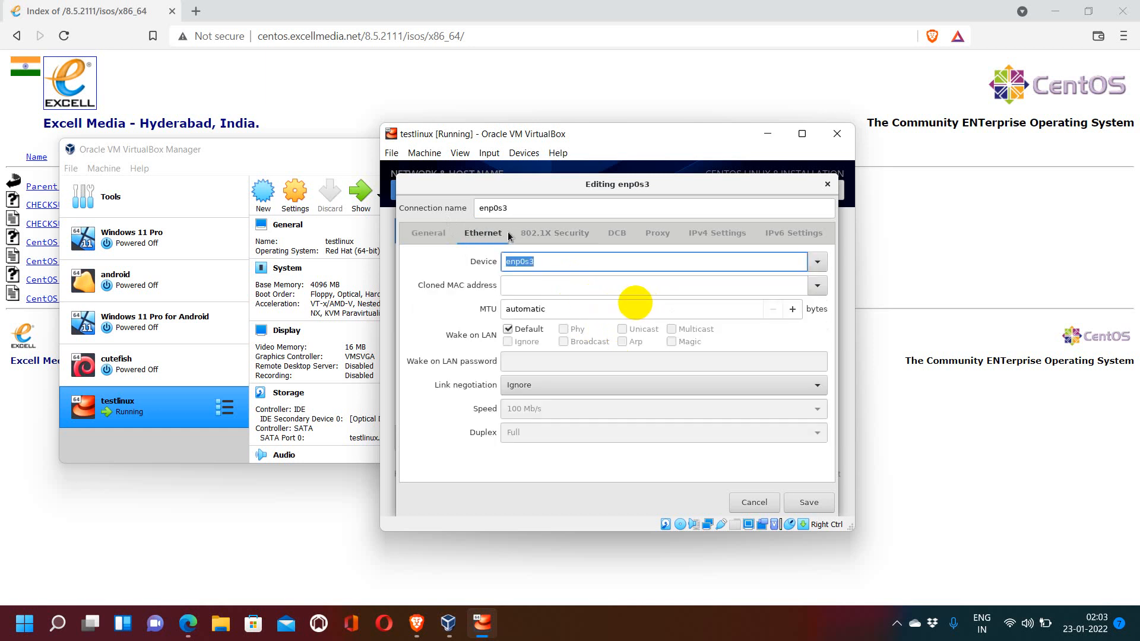
{"action": "left_click", "coordinate": [437, 237]}
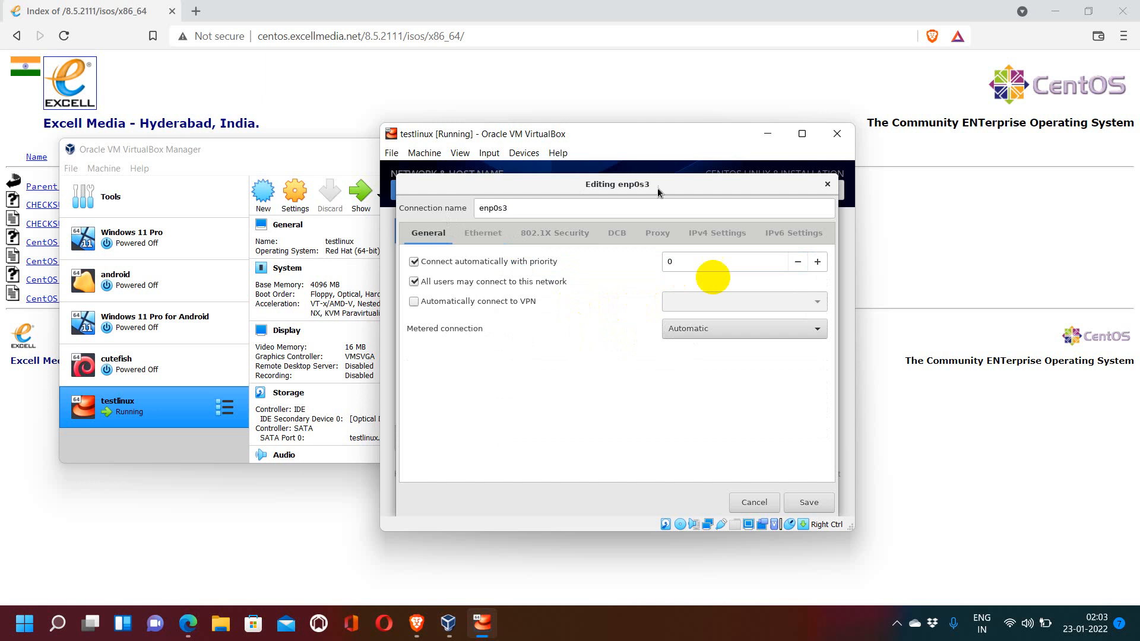
{"action": "left_click", "coordinate": [799, 500]}
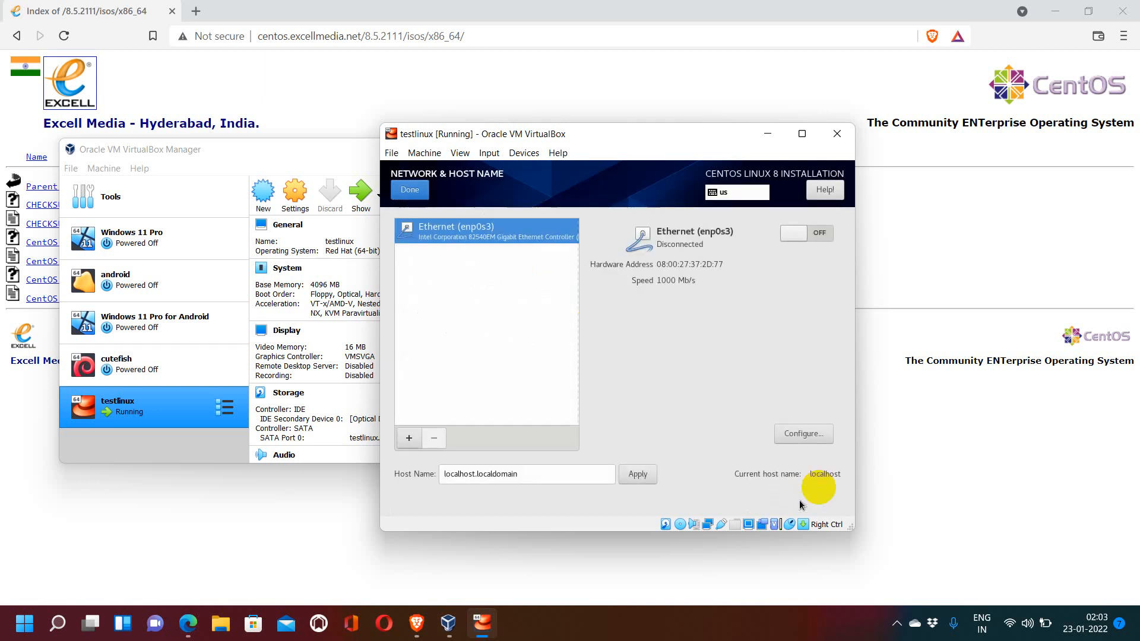
Step: Reopen the enp0s3 connection settings and review each of its settings tabs before saving
{"action": "left_click", "coordinate": [813, 433]}
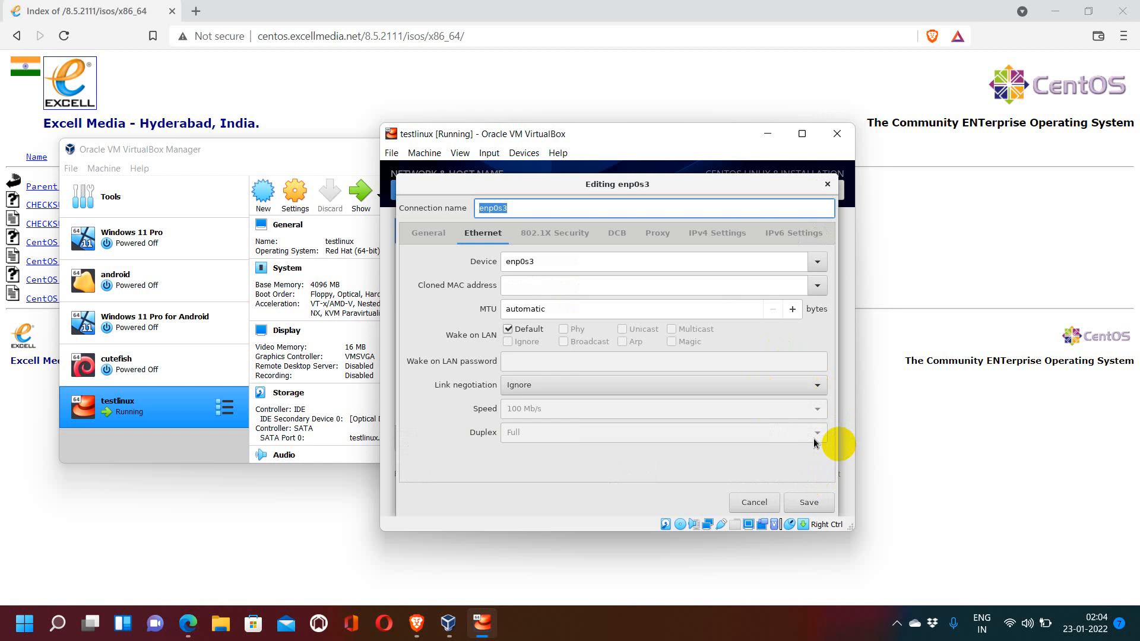
{"action": "left_click", "coordinate": [451, 234]}
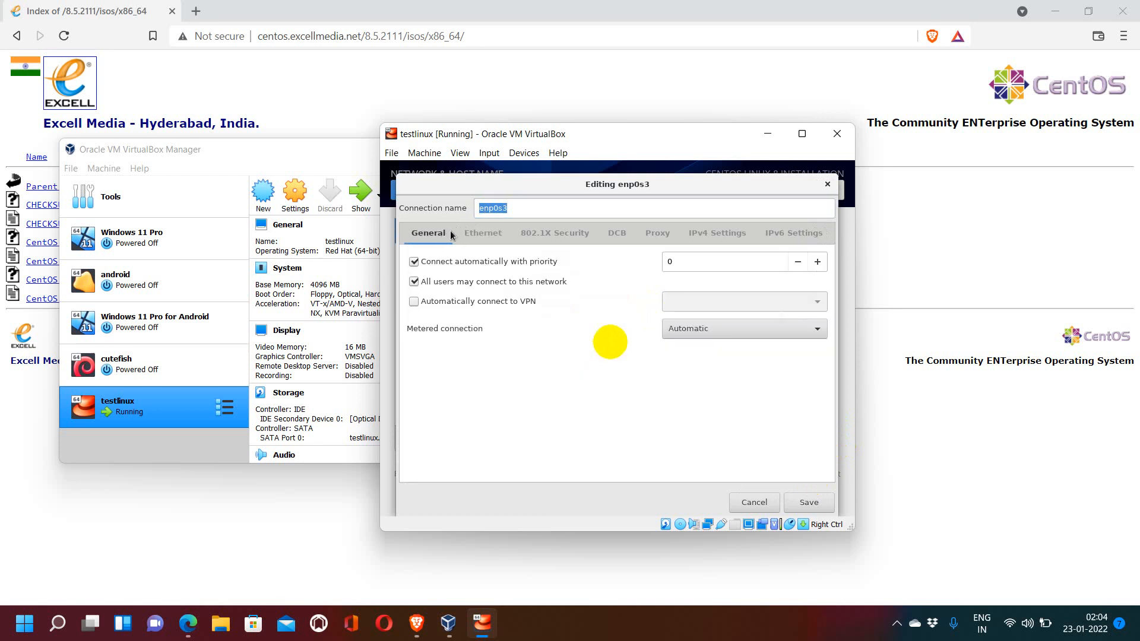
{"action": "left_click", "coordinate": [482, 232]}
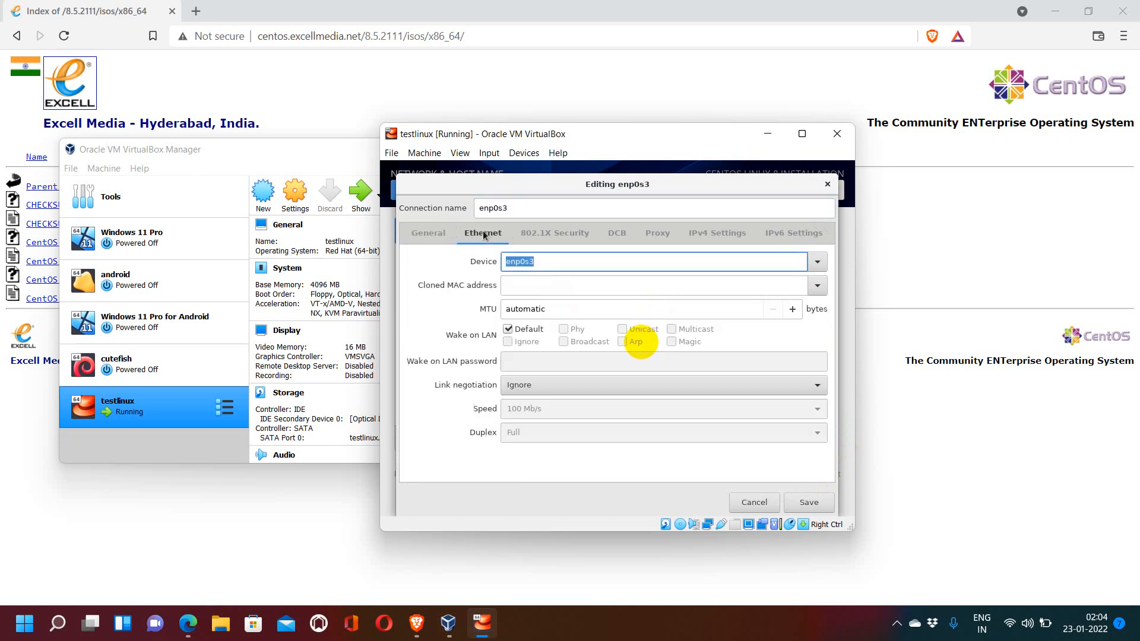
{"action": "left_click", "coordinate": [541, 231]}
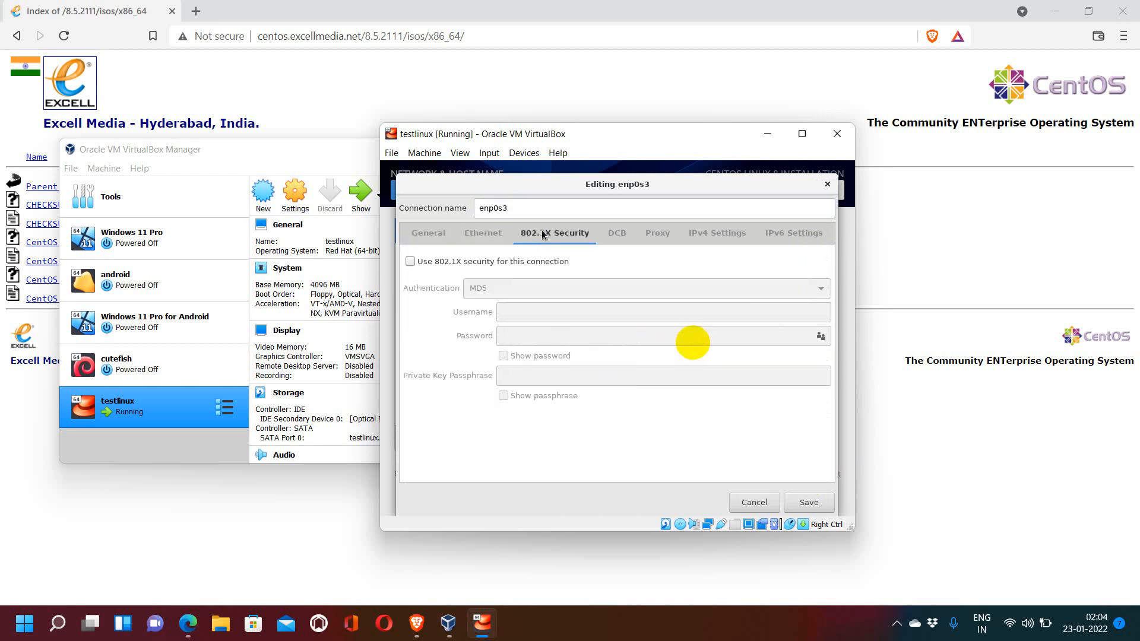
{"action": "left_click", "coordinate": [616, 232]}
{"action": "left_click", "coordinate": [659, 233]}
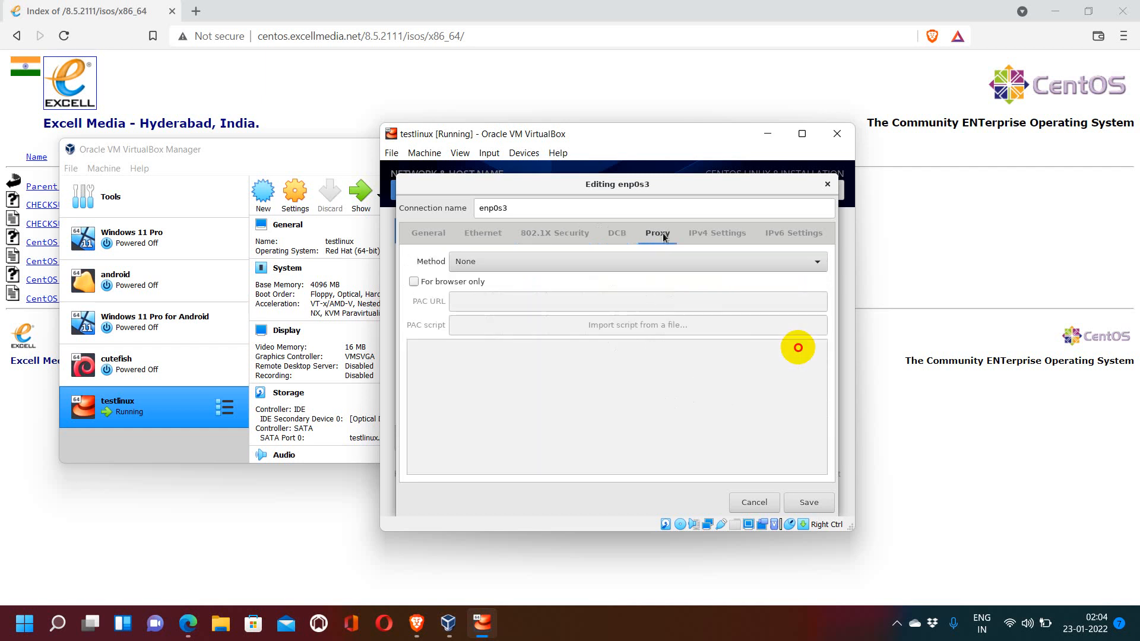
{"action": "left_click", "coordinate": [698, 234]}
{"action": "left_click", "coordinate": [774, 233]}
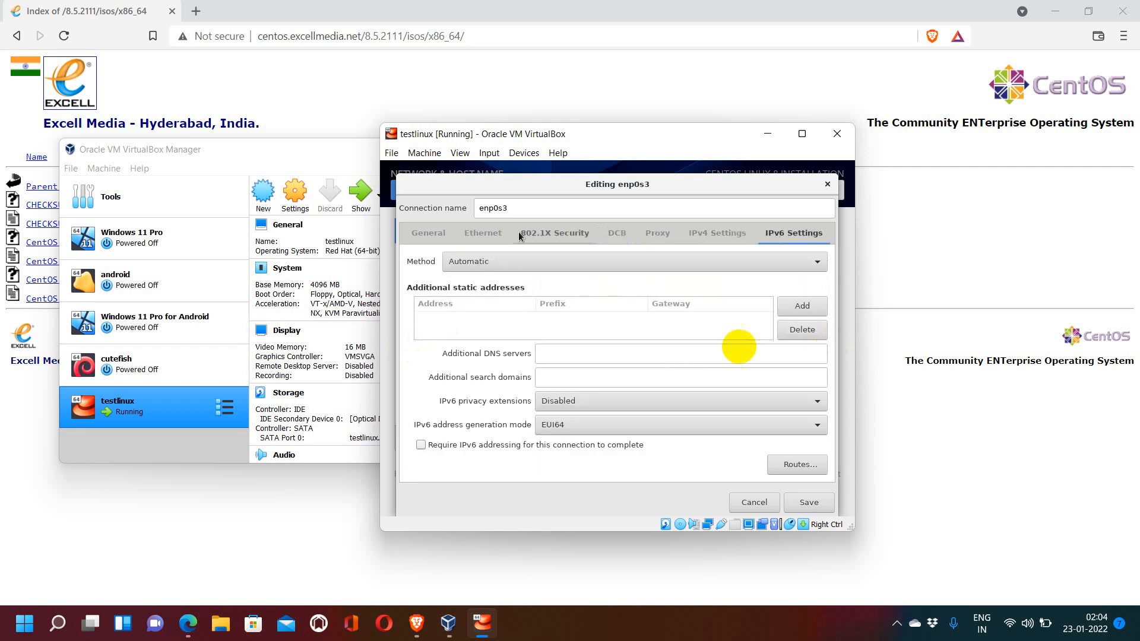
{"action": "left_click", "coordinate": [414, 235]}
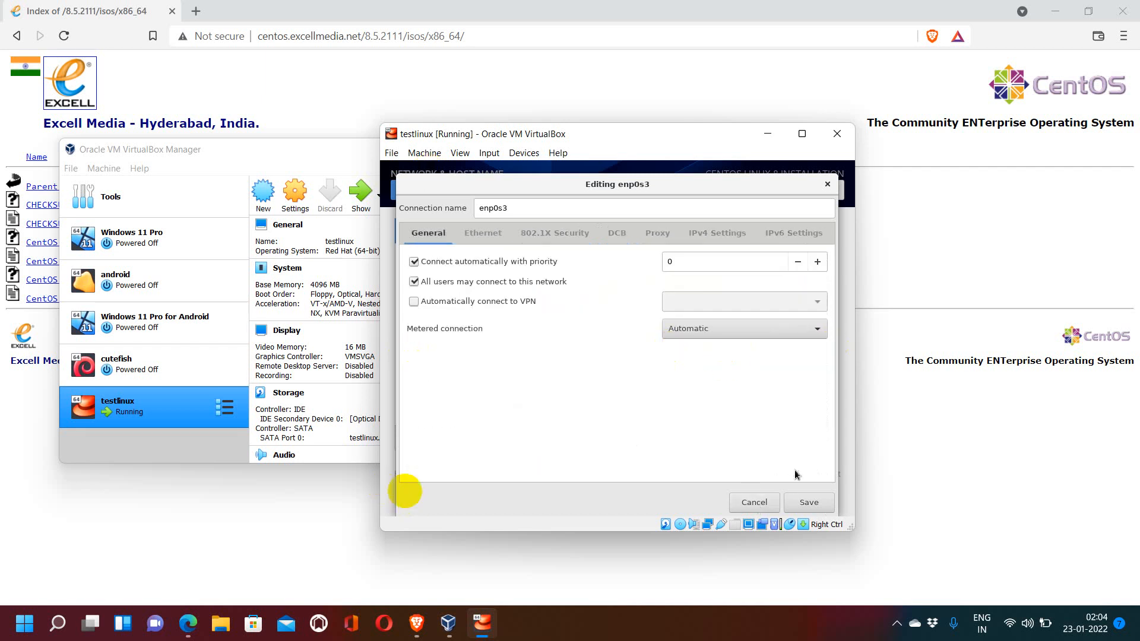
{"action": "left_click", "coordinate": [808, 502]}
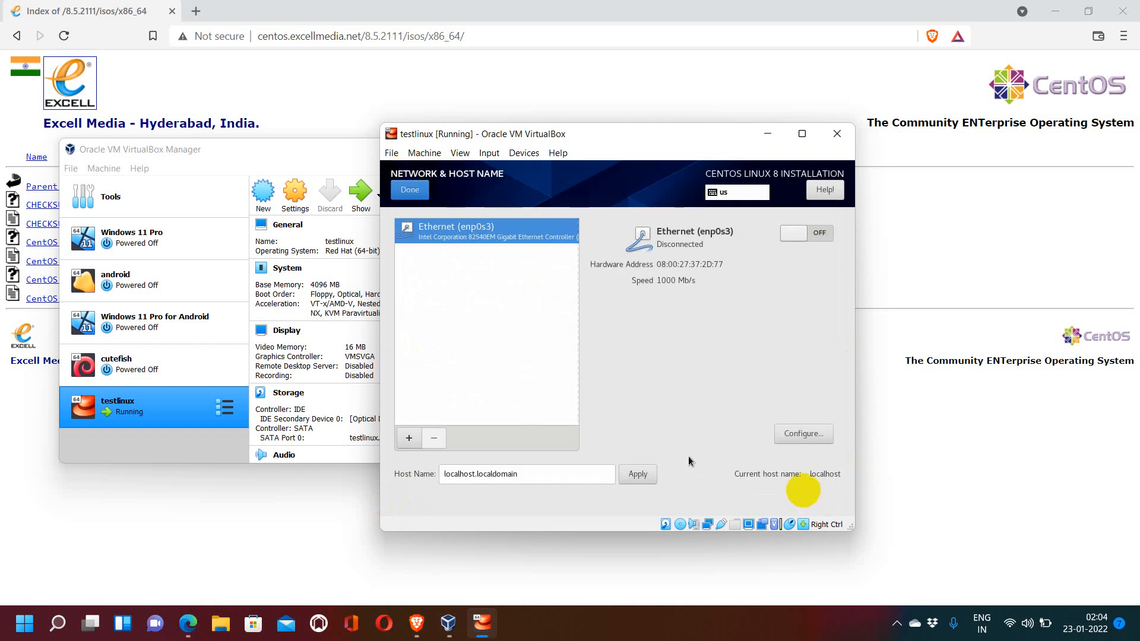
Step: Set the host name to testlinux and apply it
{"action": "left_click", "coordinate": [609, 473]}
{"action": "left_click_drag", "start_coordinate": [608, 473], "coordinate": [381, 485]}
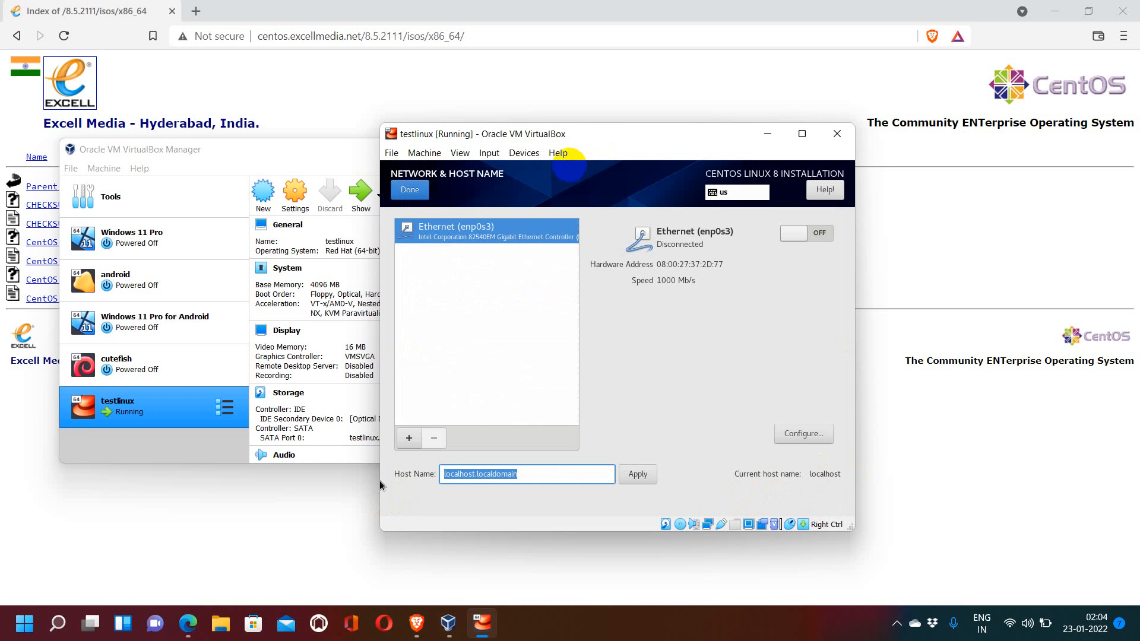
{"action": "type", "text": "yout"}
{"action": "key", "text": "BackSpace"}
{"action": "key", "text": "BackSpace"}
{"action": "key", "text": "BackSpace"}
{"action": "key", "text": "BackSpace"}
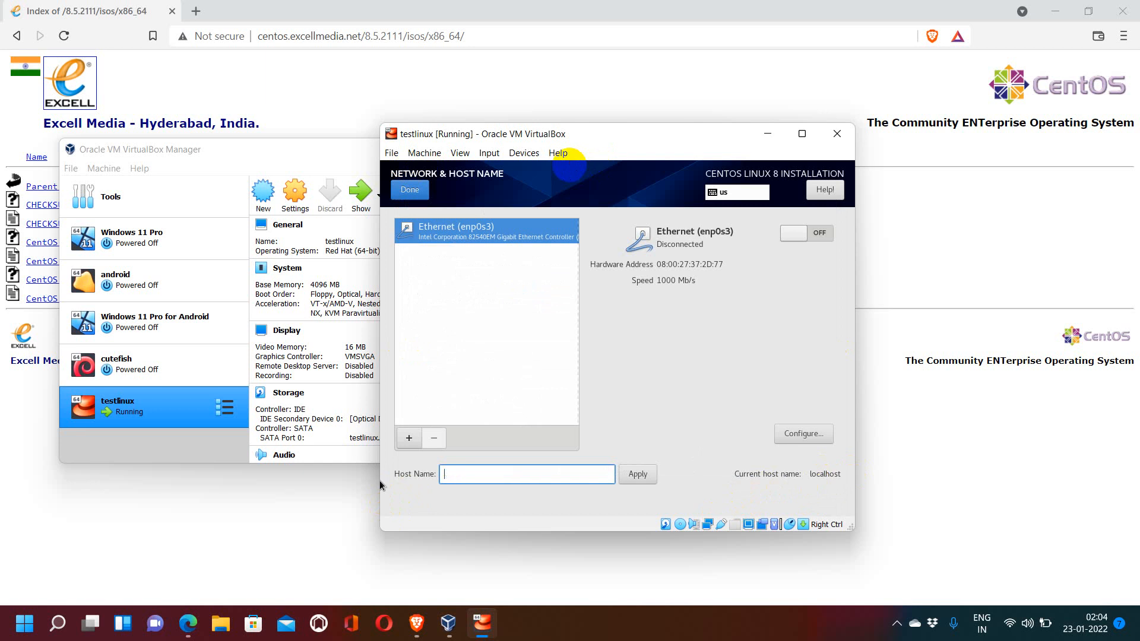
{"action": "type", "text": "testlinux"}
{"action": "left_click", "coordinate": [649, 477]}
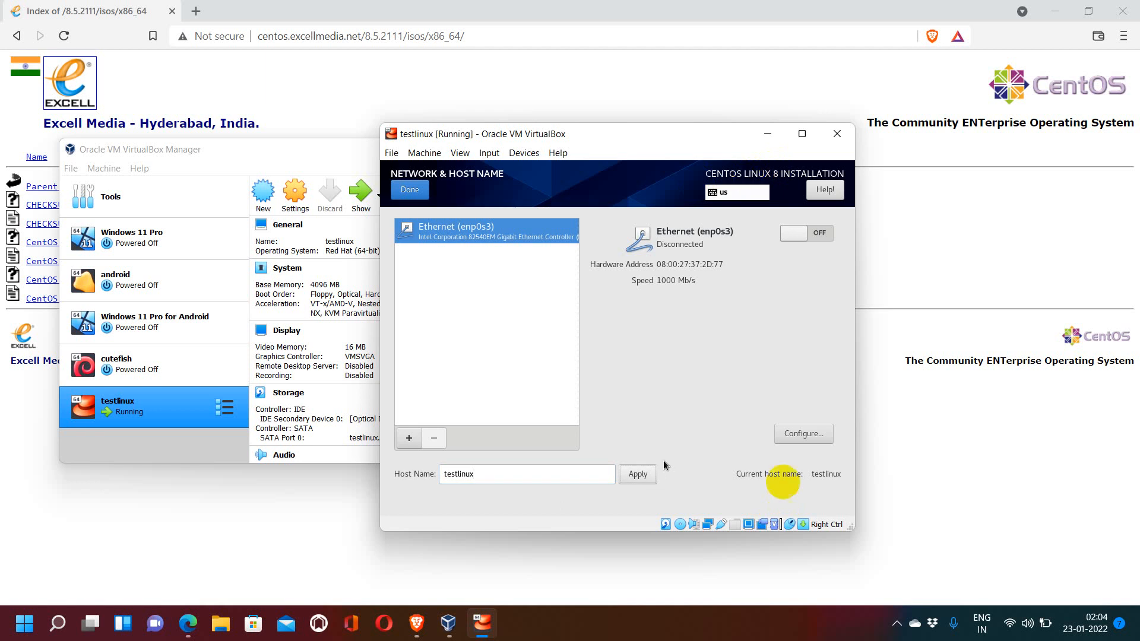
Step: Switch the enp0s3 Ethernet connection on and return to the installation summary
{"action": "left_click", "coordinate": [821, 234]}
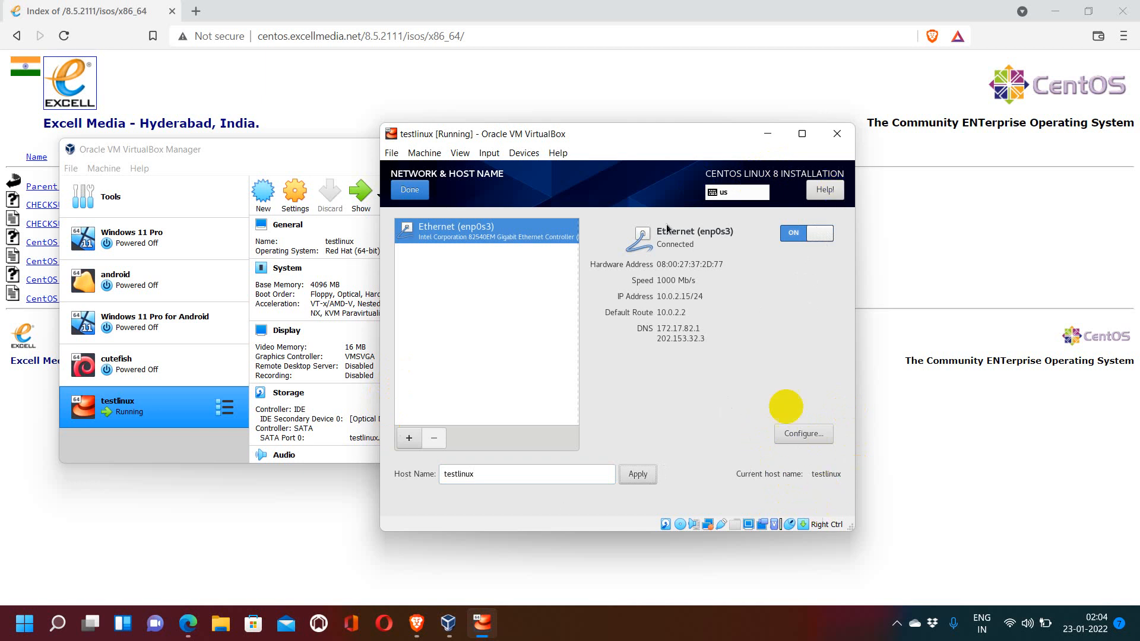
{"action": "left_click", "coordinate": [413, 190]}
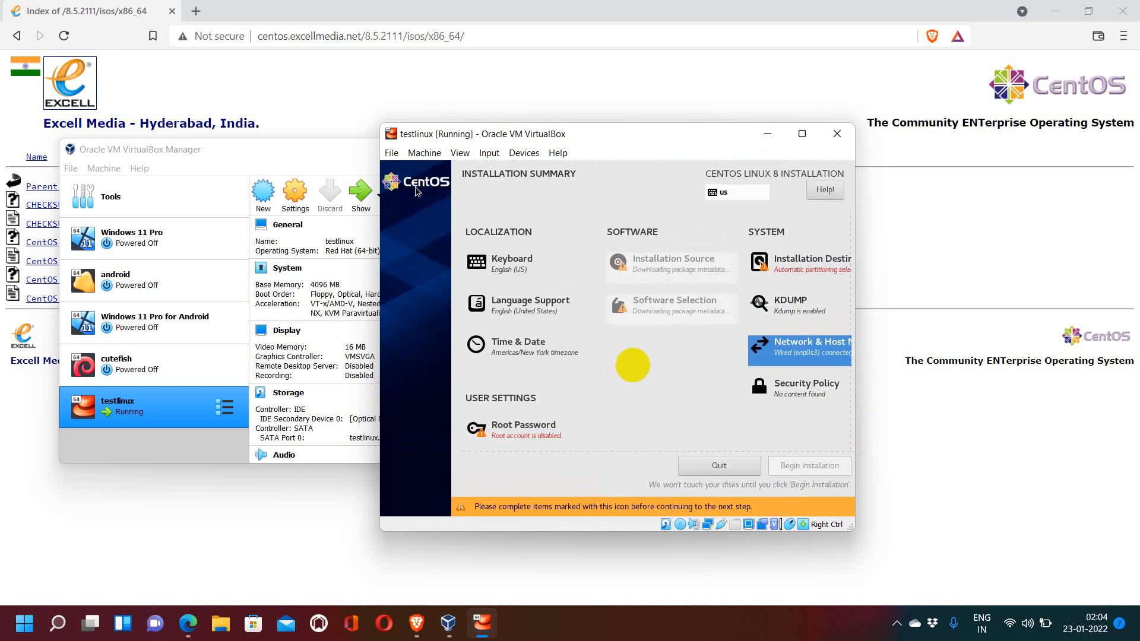
Step: Enter the root password in both password fields and accept it despite the short-password warning
{"action": "left_click", "coordinate": [509, 438]}
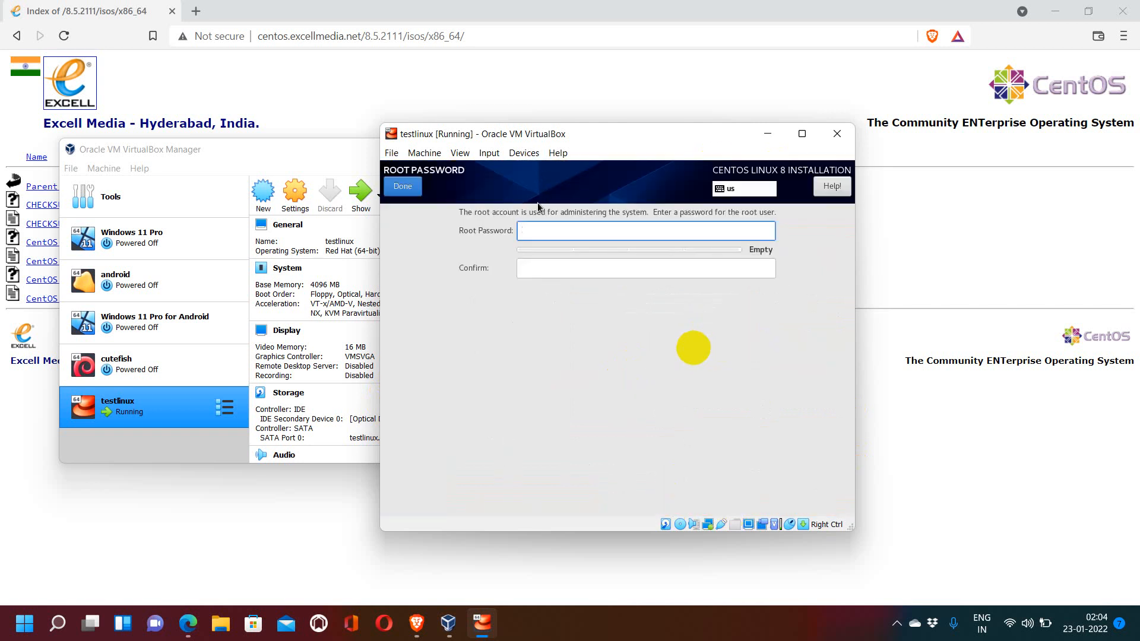
{"action": "type", "text": "•••••"}
{"action": "key", "text": "Tab"}
{"action": "type", "text": "••••"}
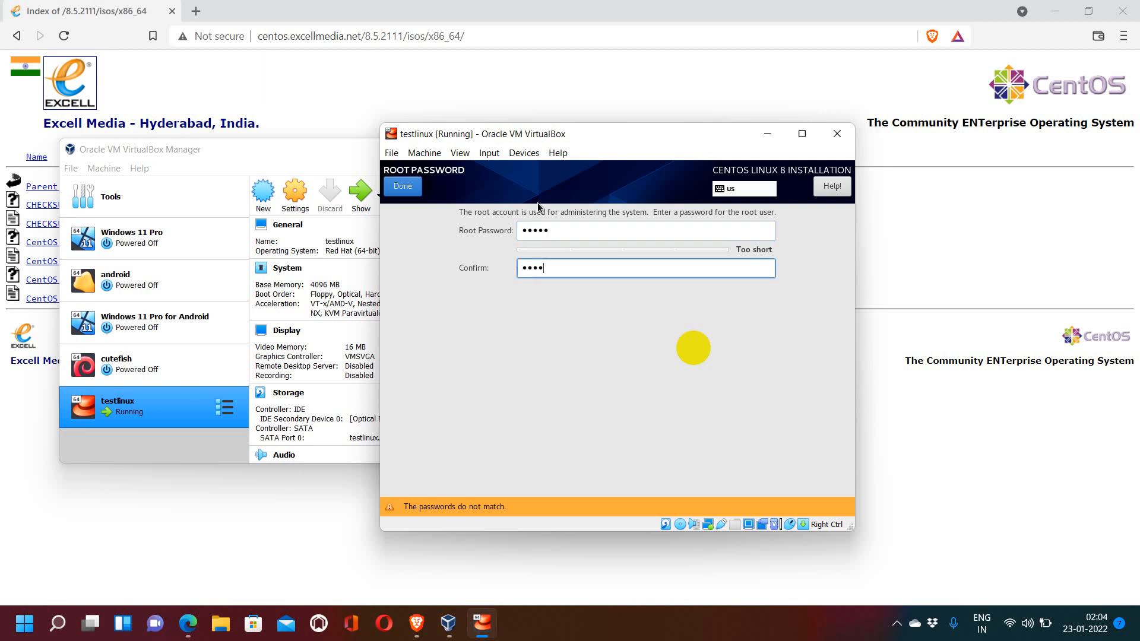
{"action": "type", "text": "•"}
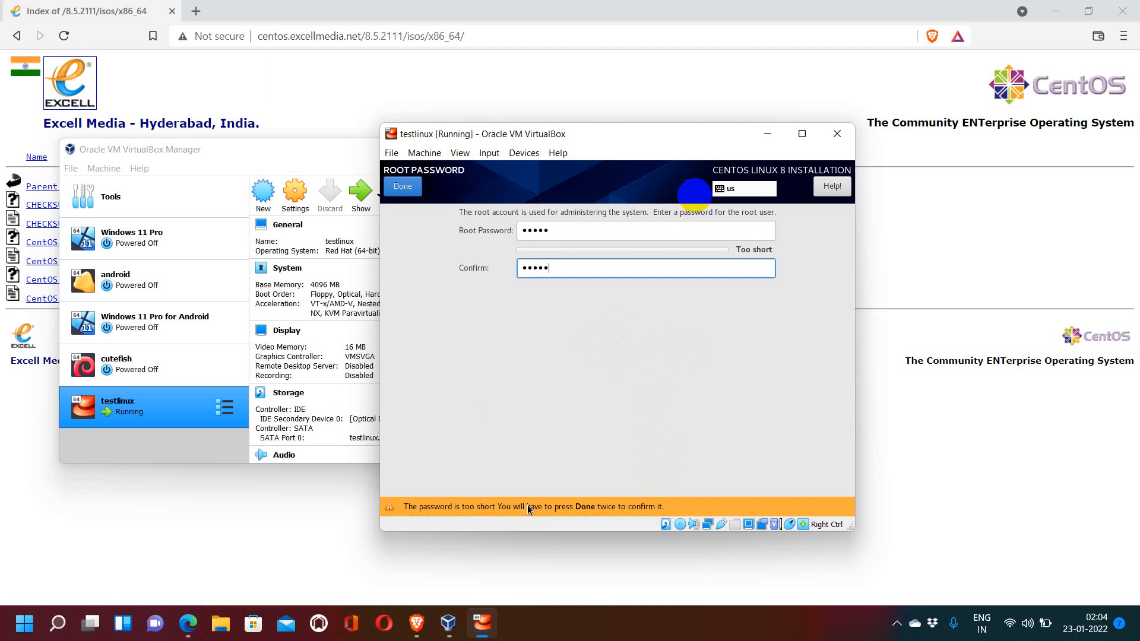
{"action": "left_click", "coordinate": [402, 190]}
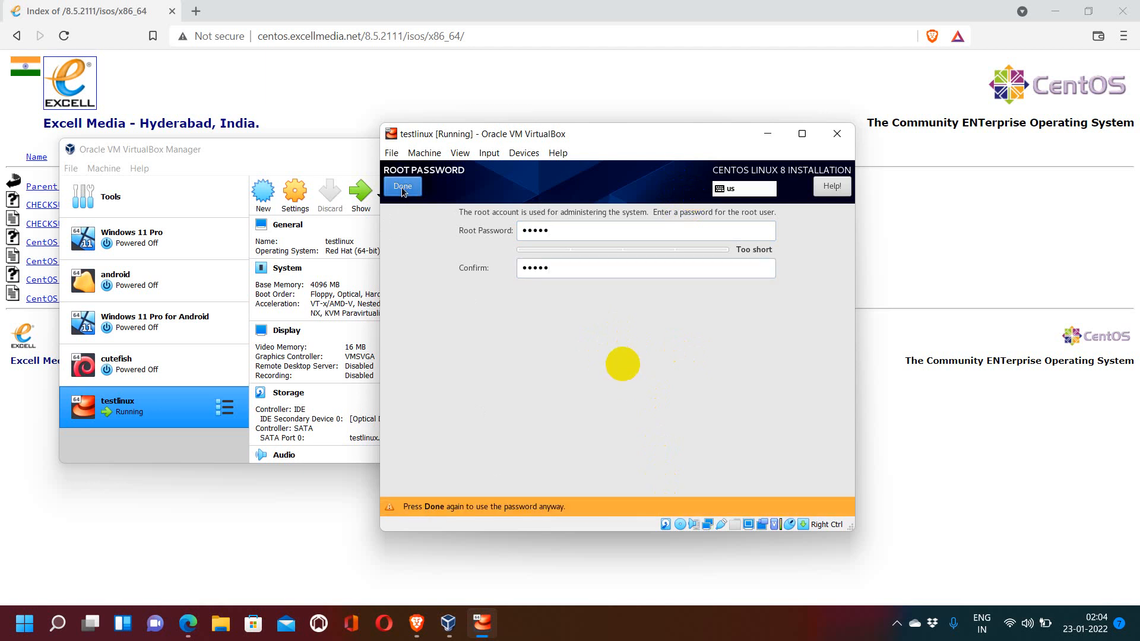
{"action": "left_click", "coordinate": [575, 233]}
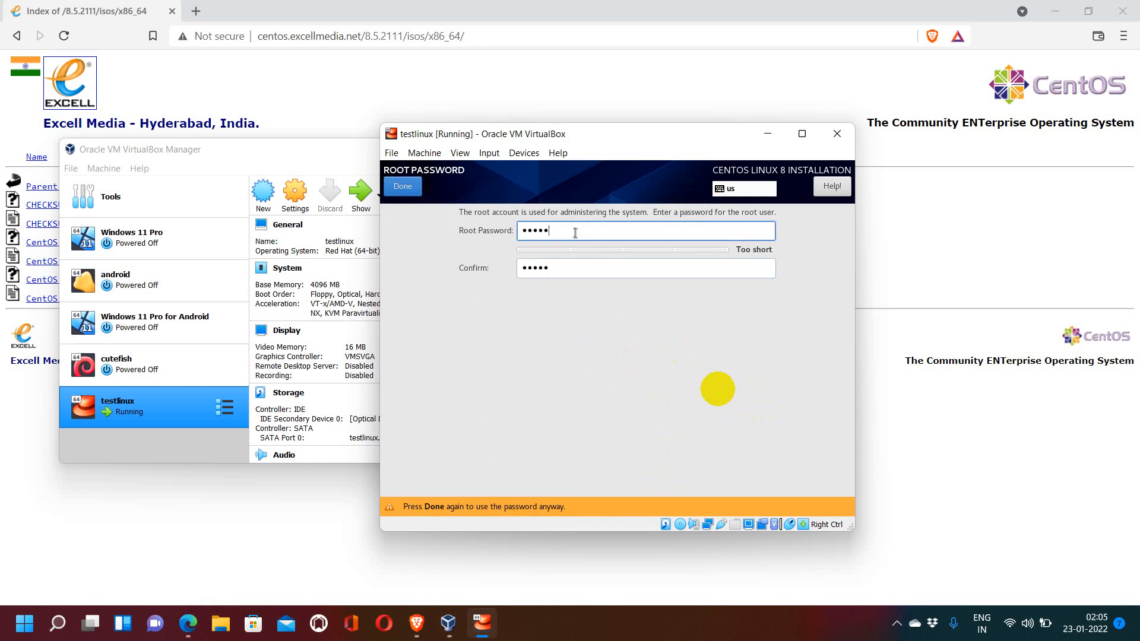
{"action": "left_click", "coordinate": [400, 190]}
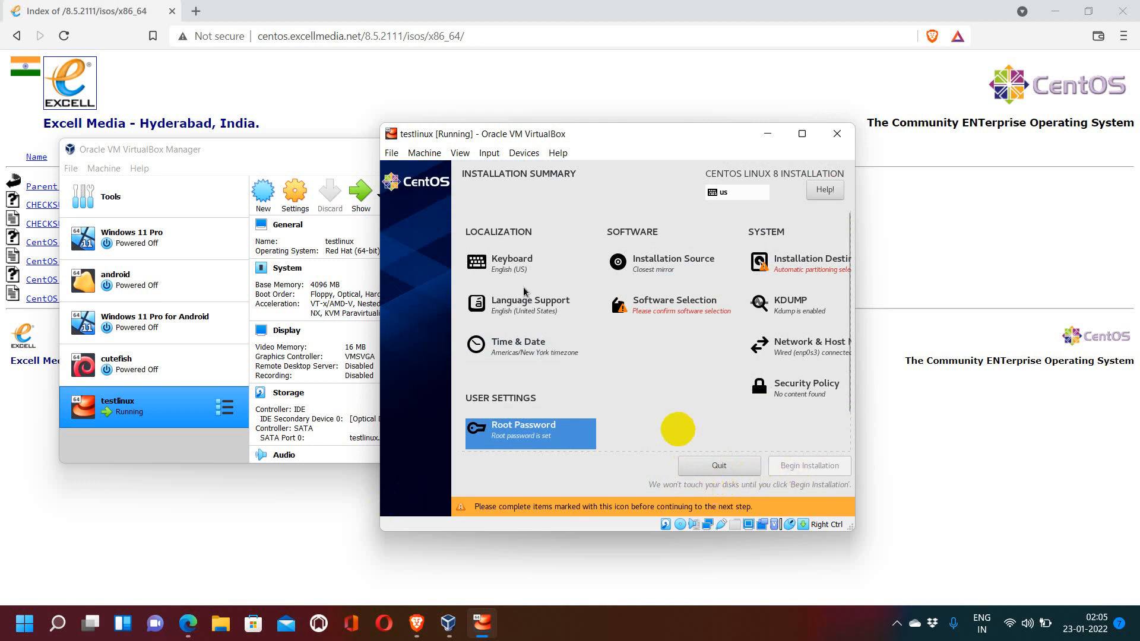
Step: Confirm Server with GUI as the base environment in Software Selection
{"action": "left_click", "coordinate": [692, 306]}
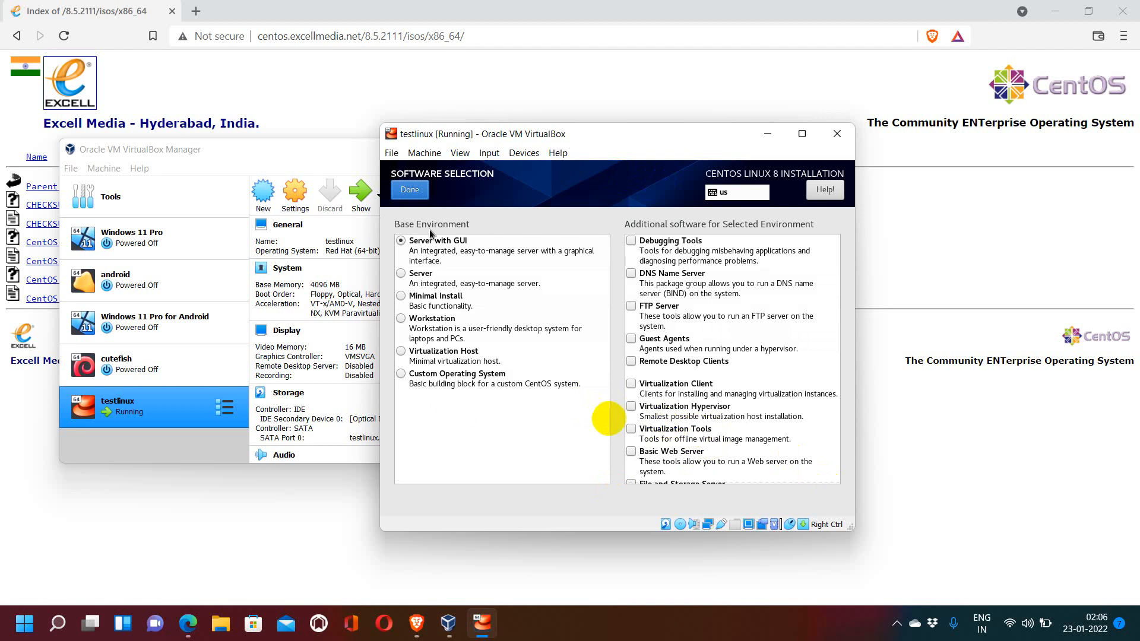
{"action": "left_click", "coordinate": [420, 192]}
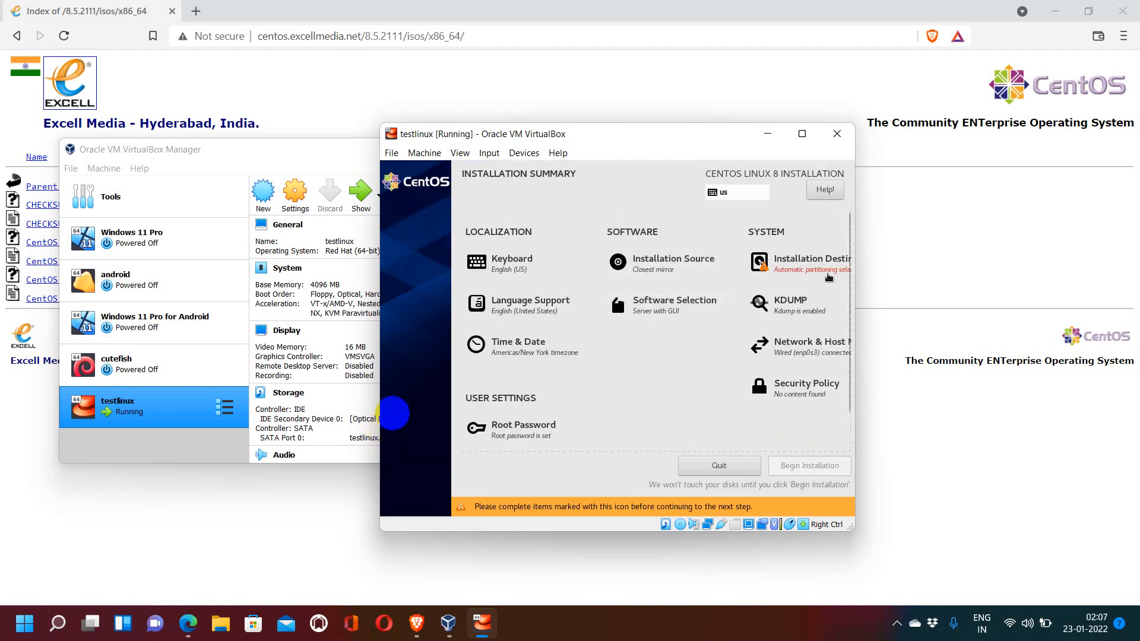
Step: Accept the automatic partitioning on the 58 GiB VBOX hard disk in Installation Destination
{"action": "left_click", "coordinate": [825, 275]}
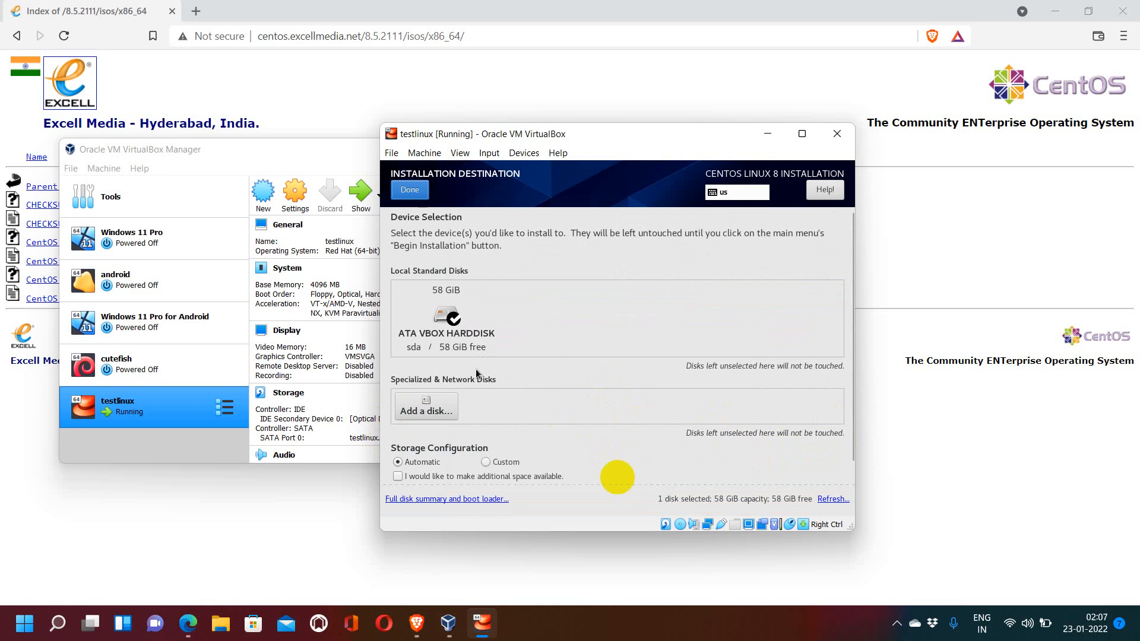
{"action": "left_click", "coordinate": [404, 188]}
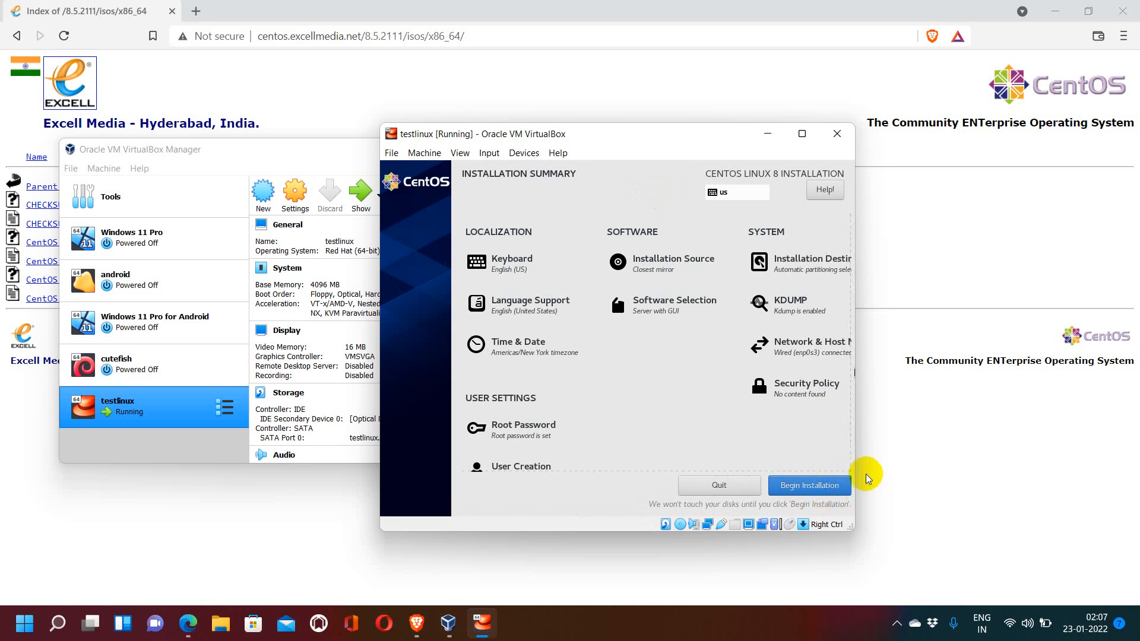
Step: Enlarge the virtual machine window and begin the installation
{"action": "left_click_drag", "start_coordinate": [855, 450], "coordinate": [1016, 445]}
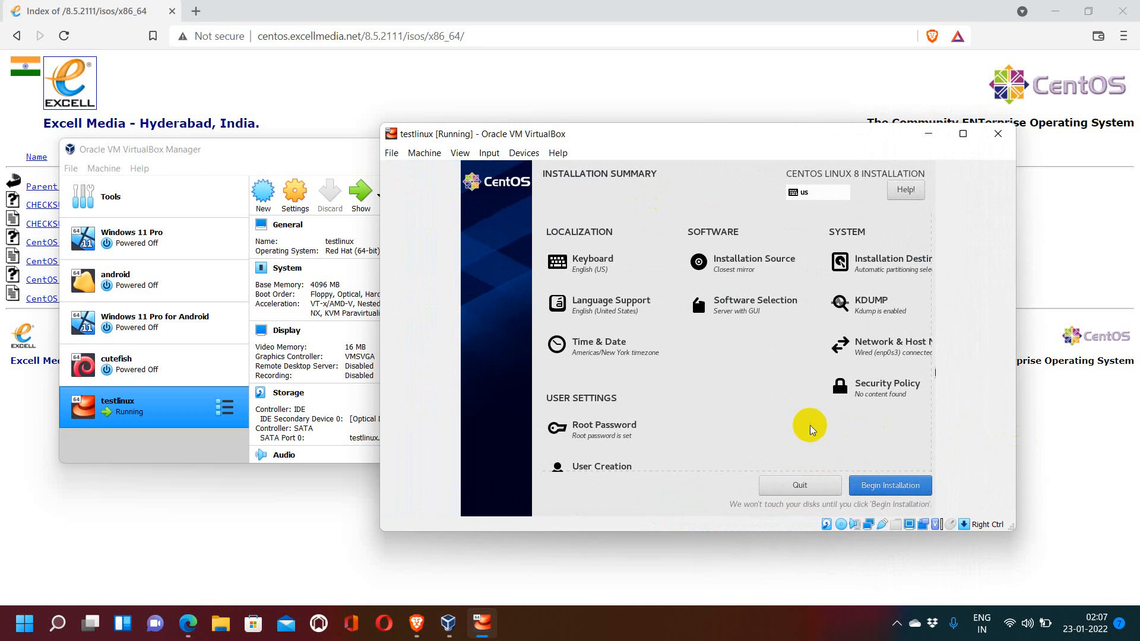
{"action": "left_click", "coordinate": [964, 138]}
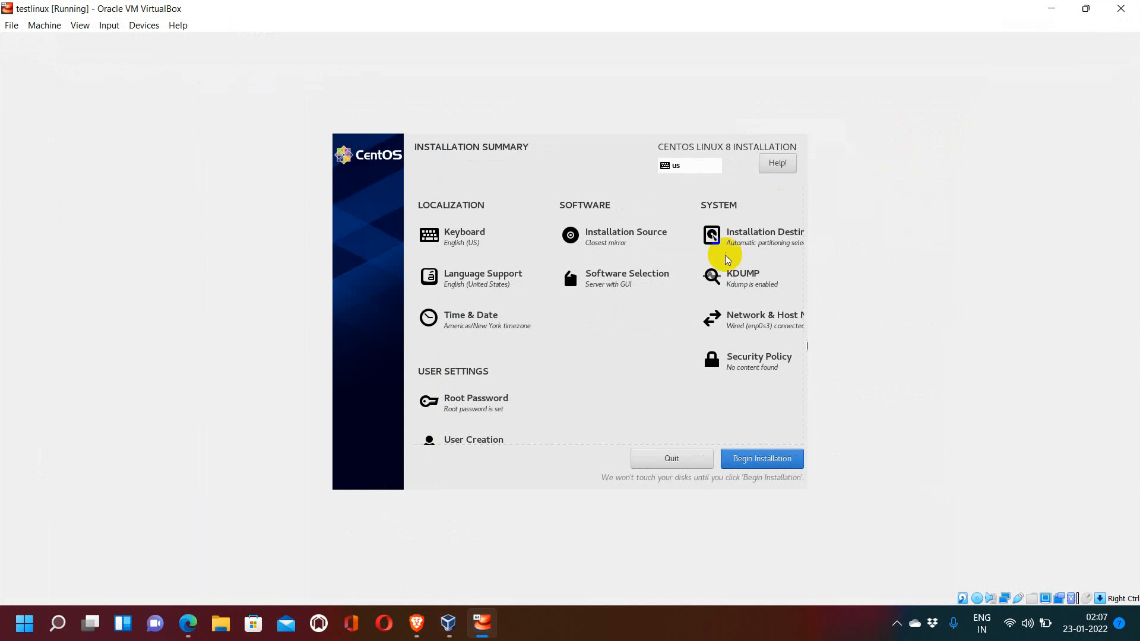
{"action": "left_click", "coordinate": [658, 397]}
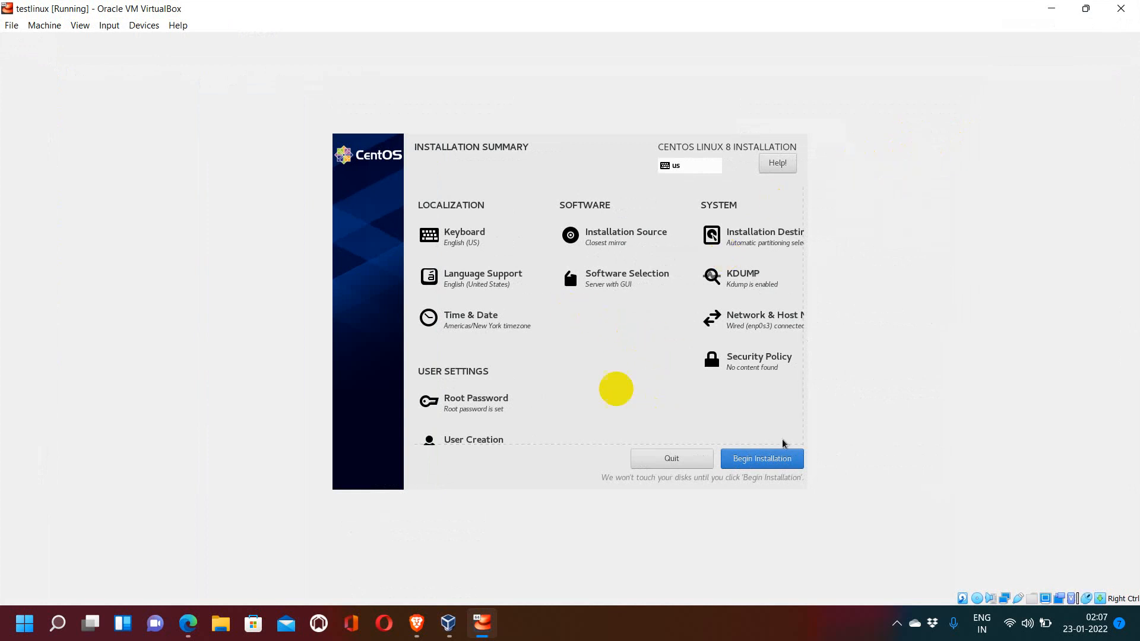
{"action": "left_click", "coordinate": [759, 459]}
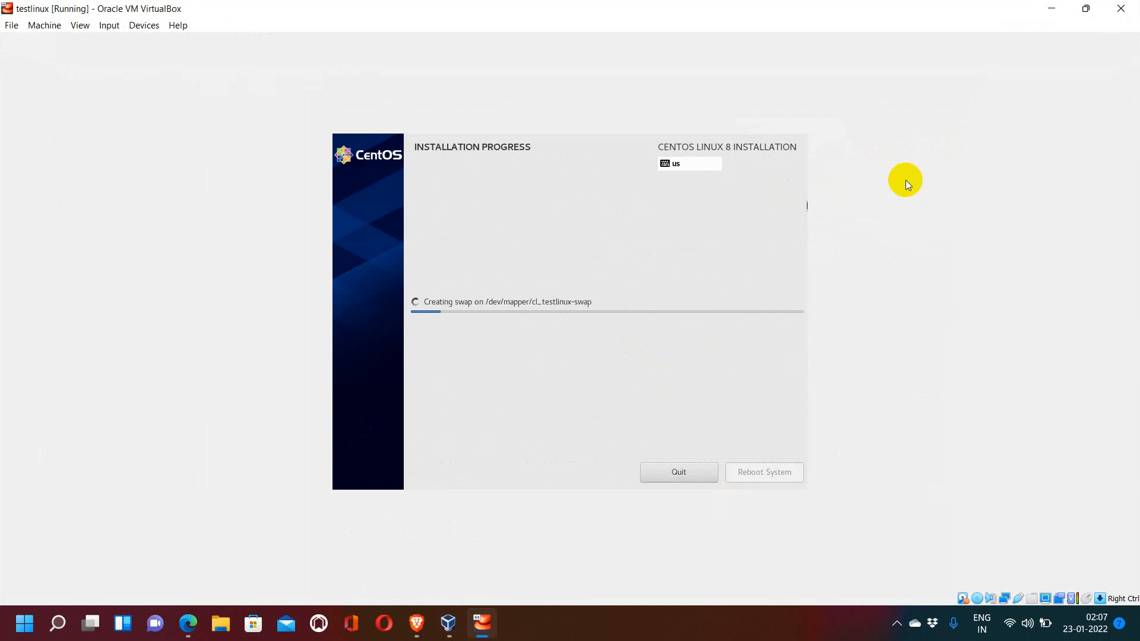
{"action": "left_click", "coordinate": [1083, 9]}
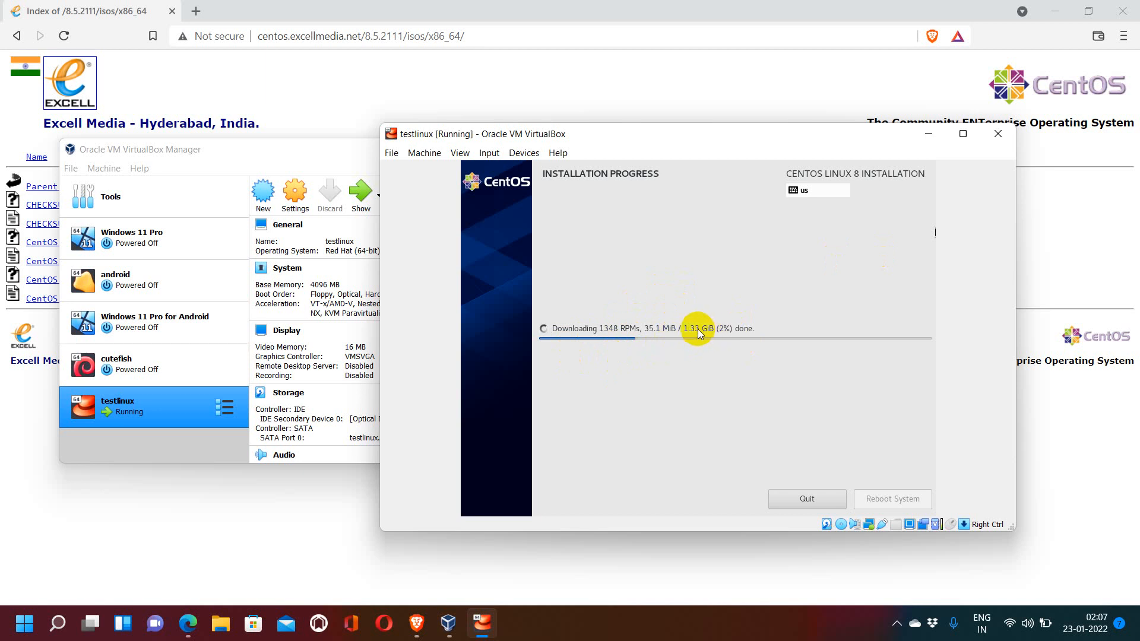
{"action": "left_click", "coordinate": [663, 623]}
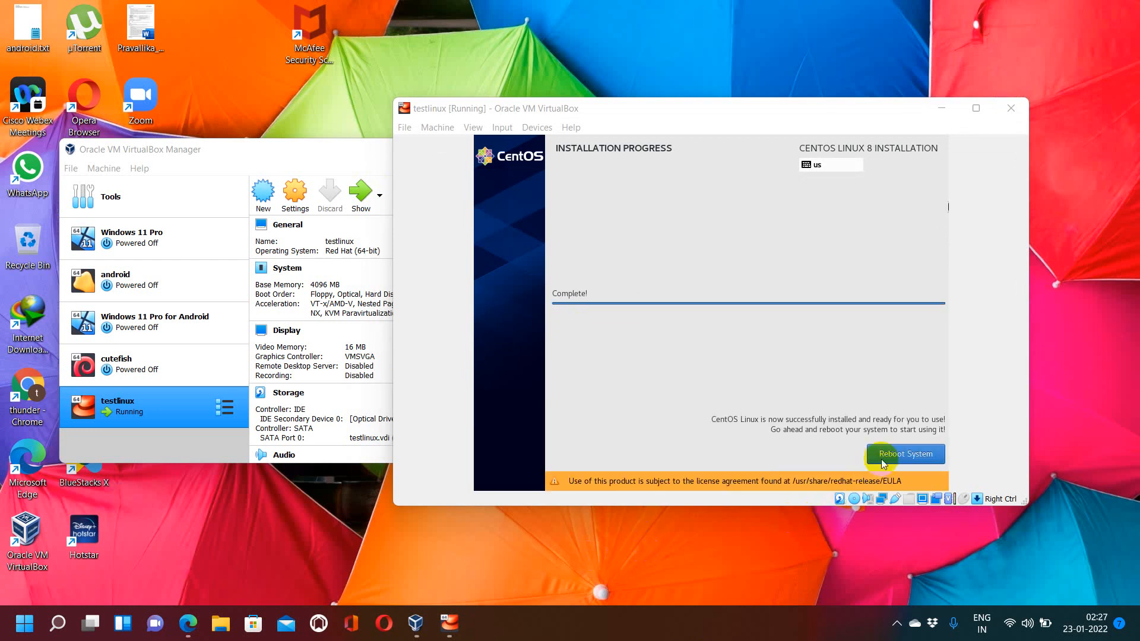
Step: Reboot the system after installation and boot the first CentOS Linux 4.18.0 kernel entry
{"action": "left_click", "coordinate": [883, 464]}
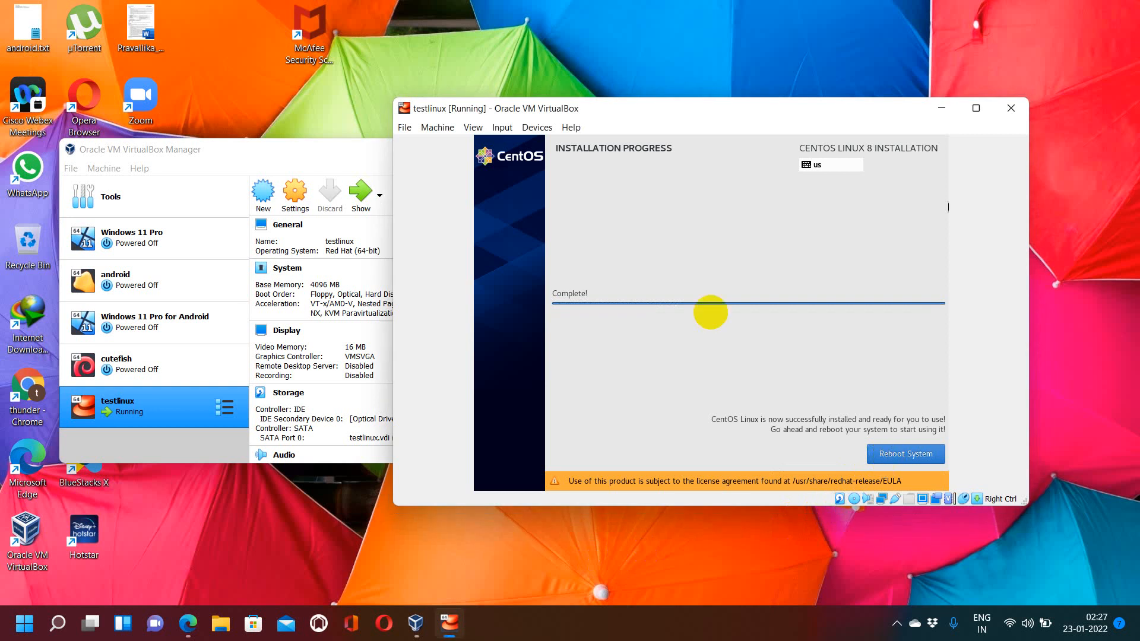
{"action": "left_click", "coordinate": [938, 462]}
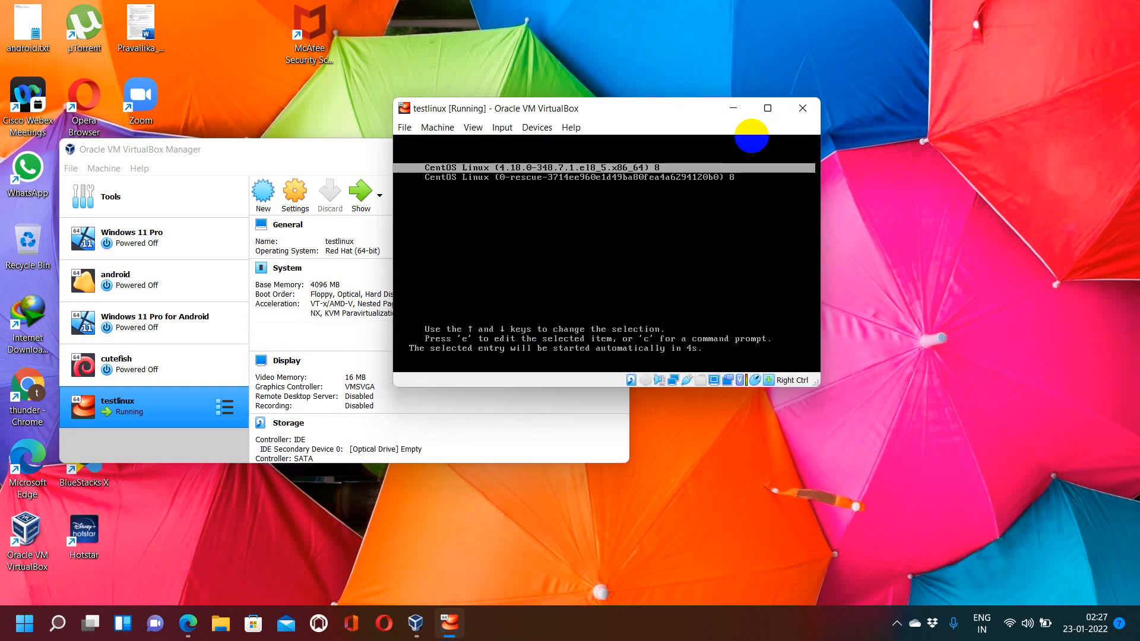
{"action": "key", "text": "Up"}
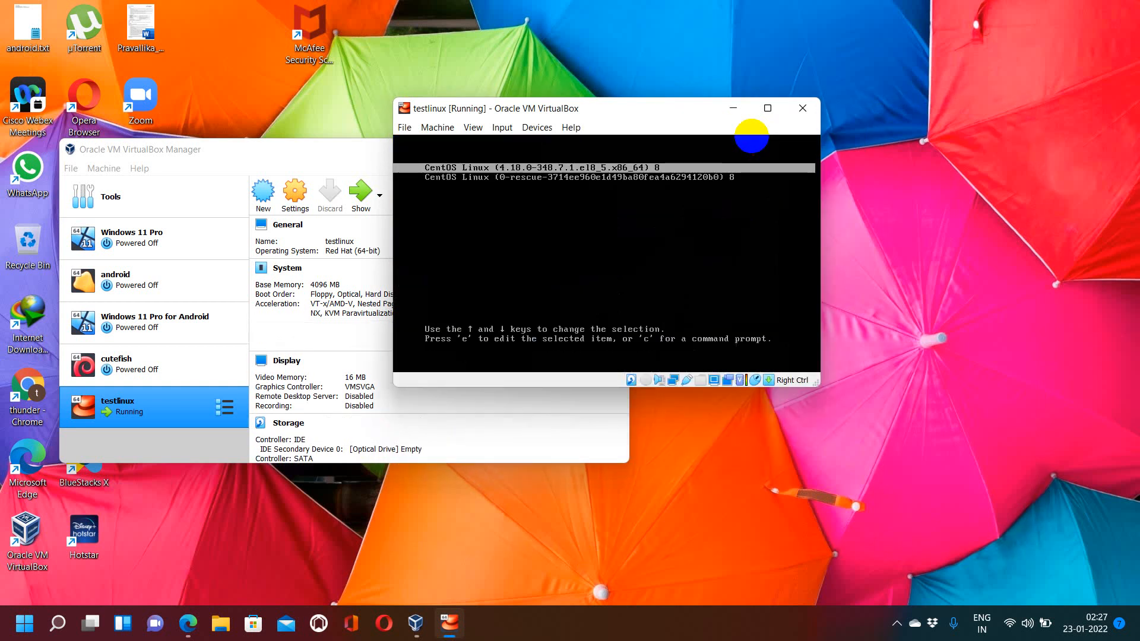
{"action": "key", "text": "Return"}
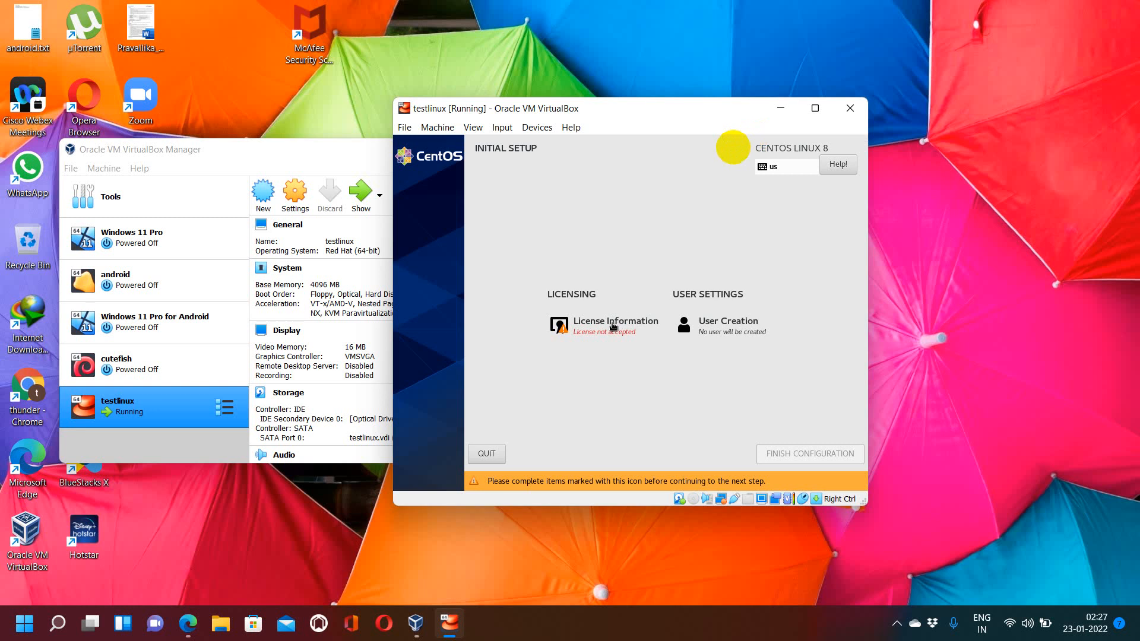
Step: Accept the CentOS 8 Linux license agreement in License Information
{"action": "left_click", "coordinate": [631, 321]}
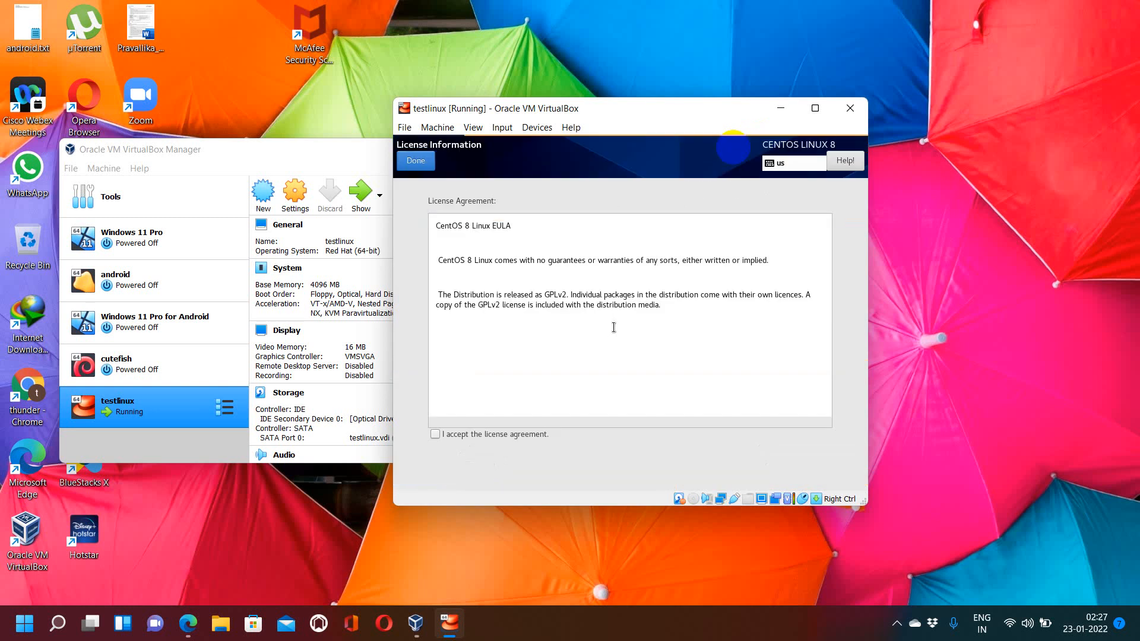
{"action": "left_click", "coordinate": [436, 435]}
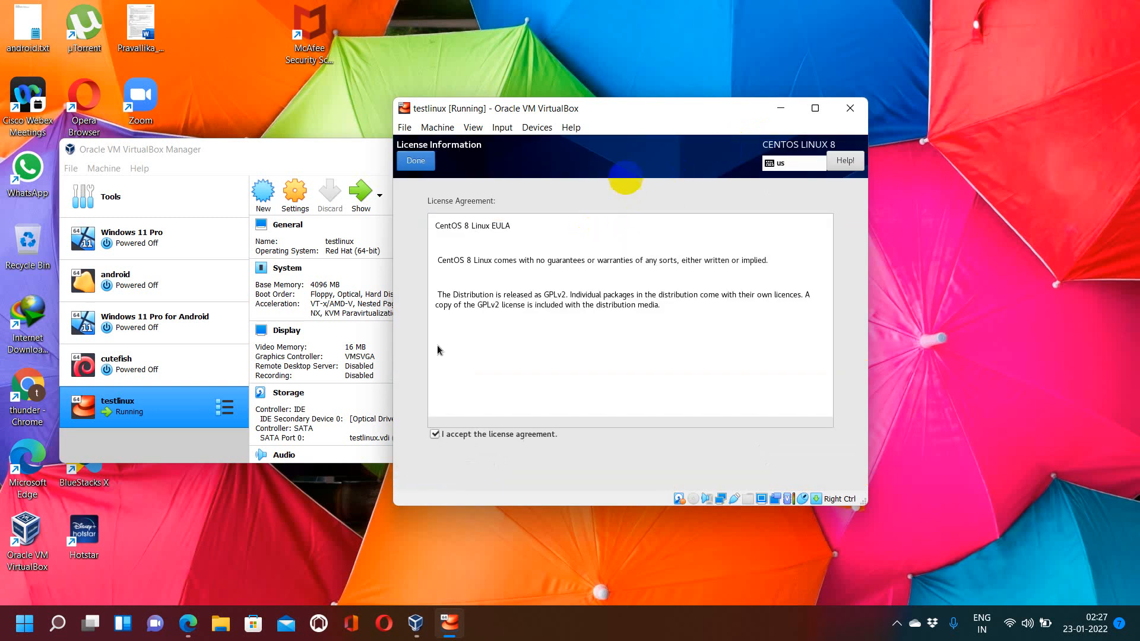
{"action": "left_click", "coordinate": [419, 166]}
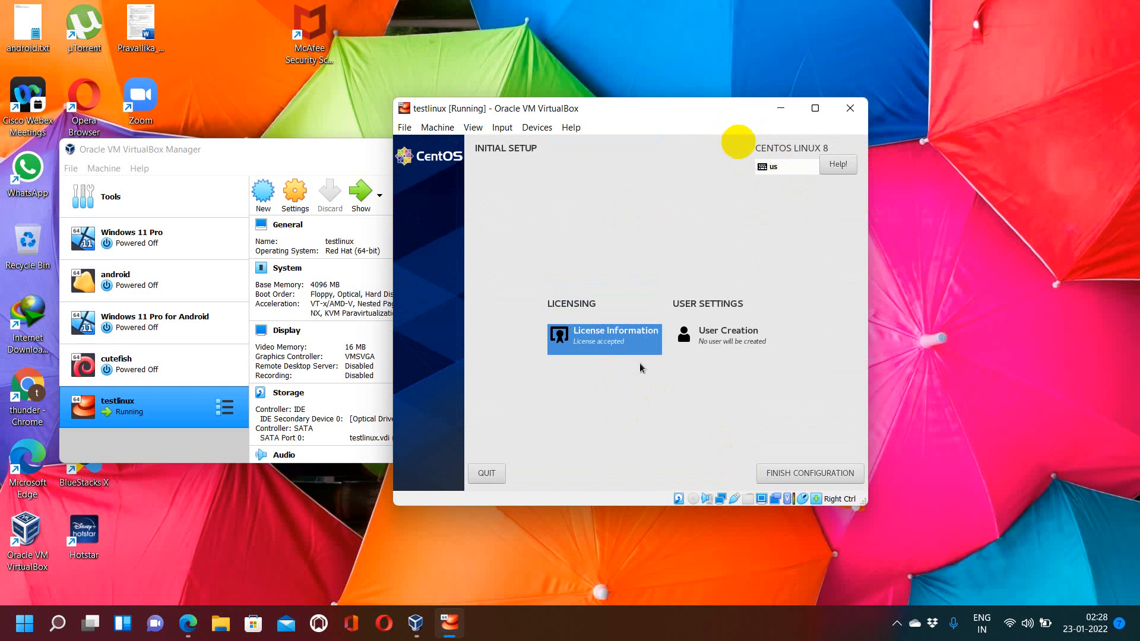
Step: Create an administrator user with full name and user name, entering its password twice and confirming despite the short-password warning
{"action": "left_click", "coordinate": [728, 339]}
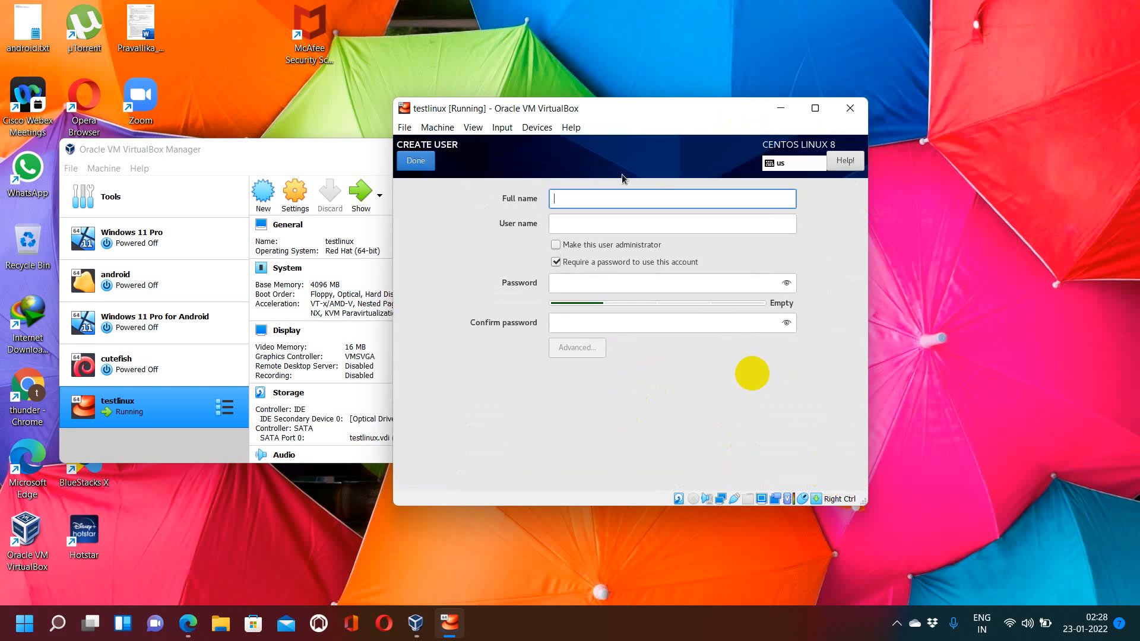
{"action": "type", "text": "uday"}
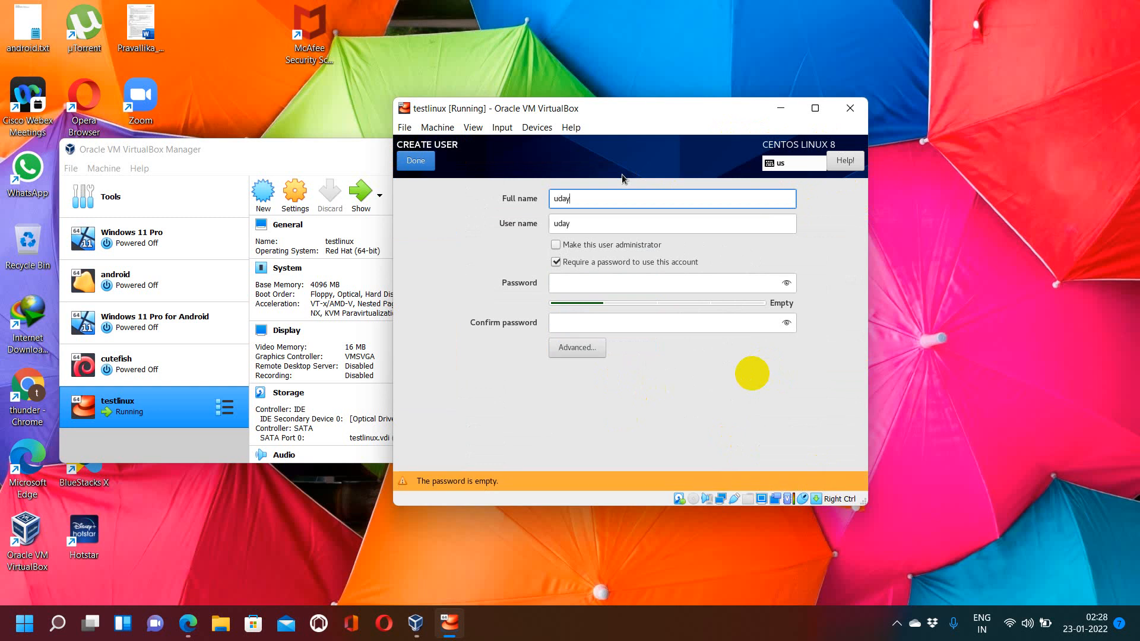
{"action": "left_click", "coordinate": [564, 246]}
{"action": "left_click", "coordinate": [566, 283]}
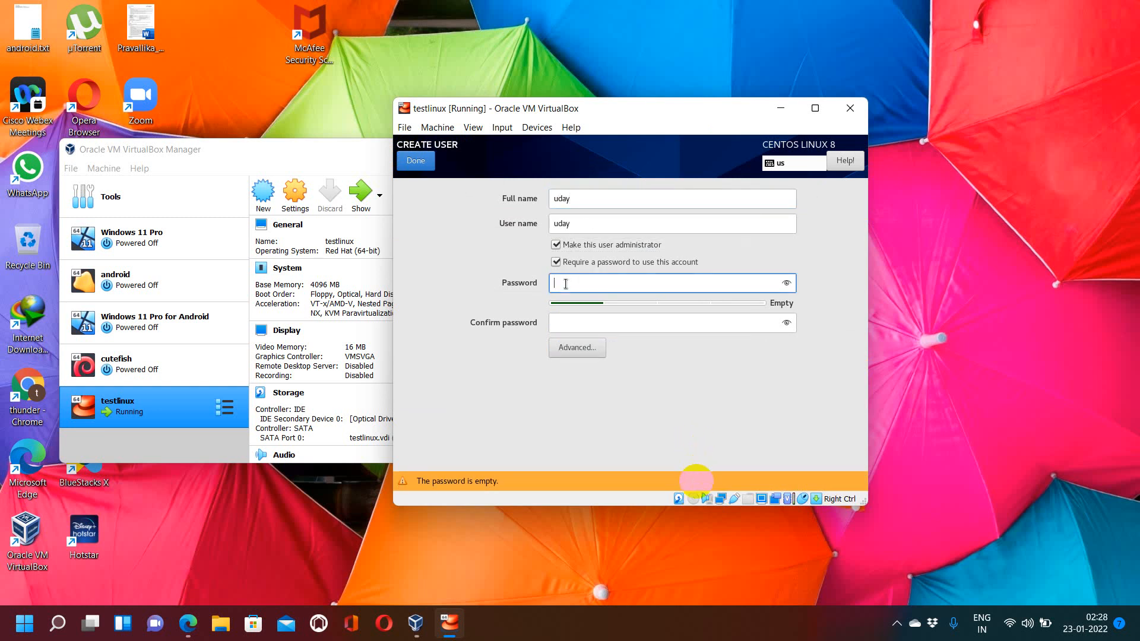
{"action": "type", "text": "•••••"}
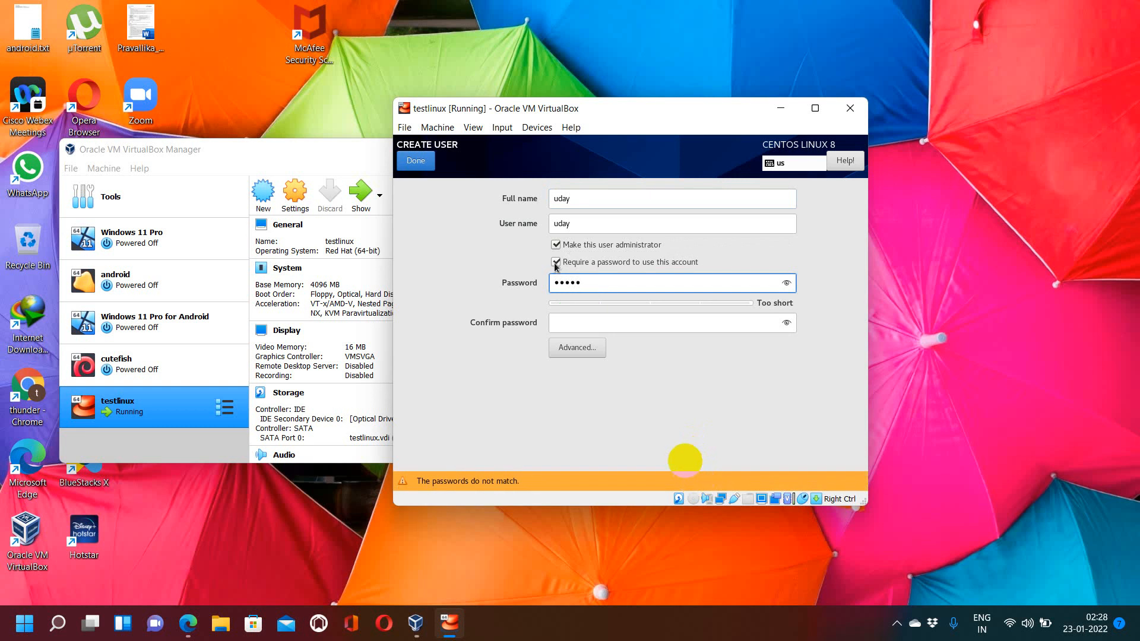
{"action": "left_click", "coordinate": [570, 325]}
{"action": "type", "text": "••"}
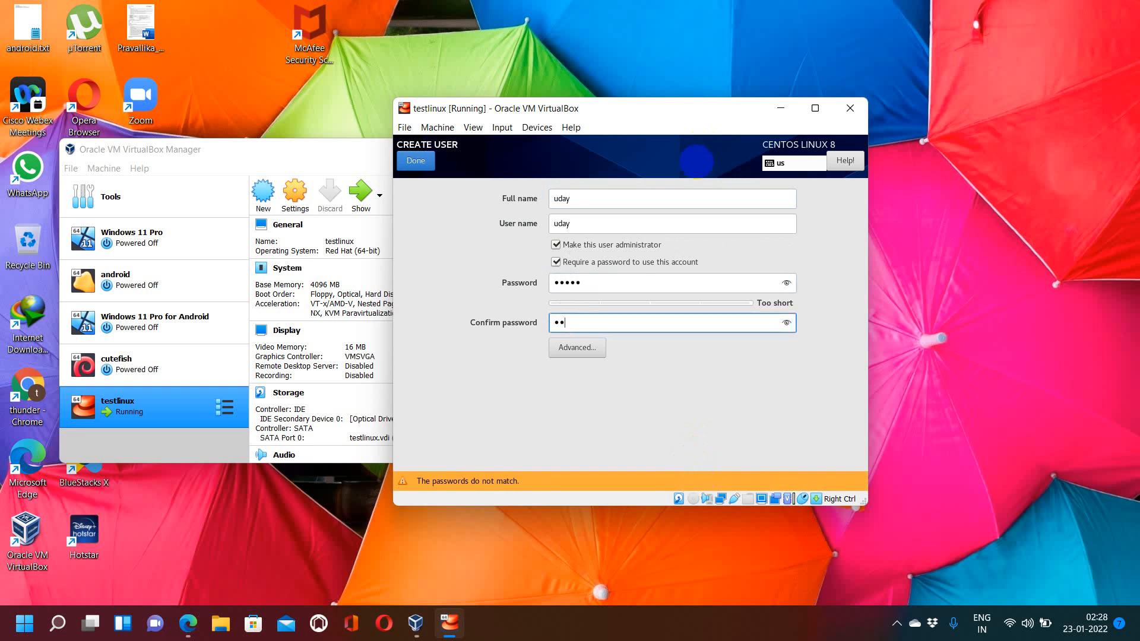
{"action": "type", "text": "•"}
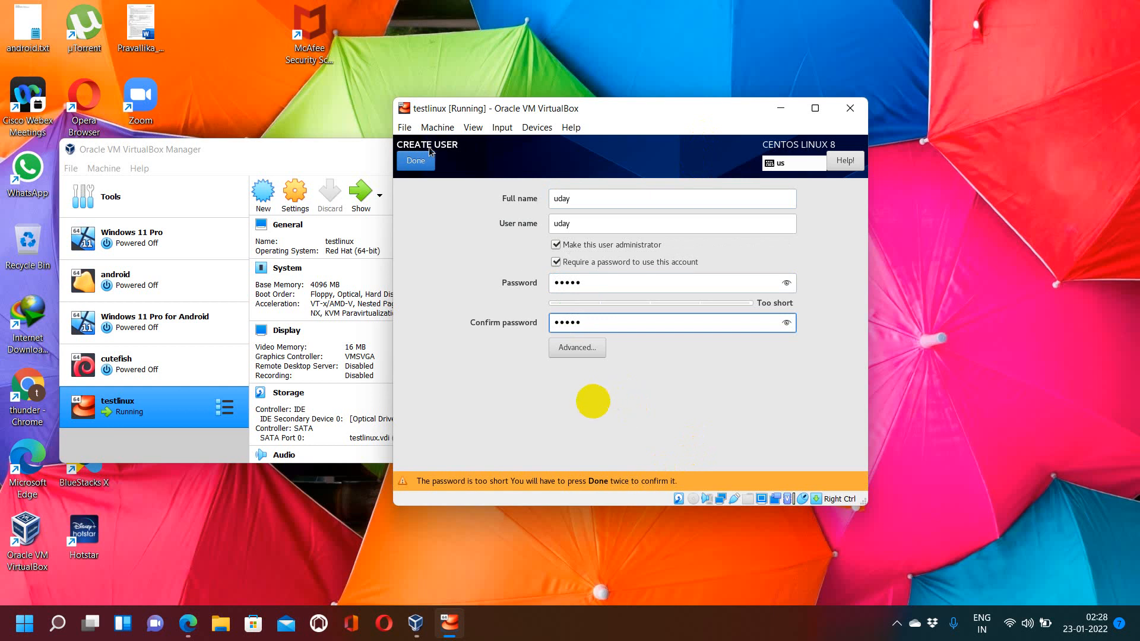
{"action": "left_click", "coordinate": [415, 161]}
{"action": "left_click", "coordinate": [416, 160]}
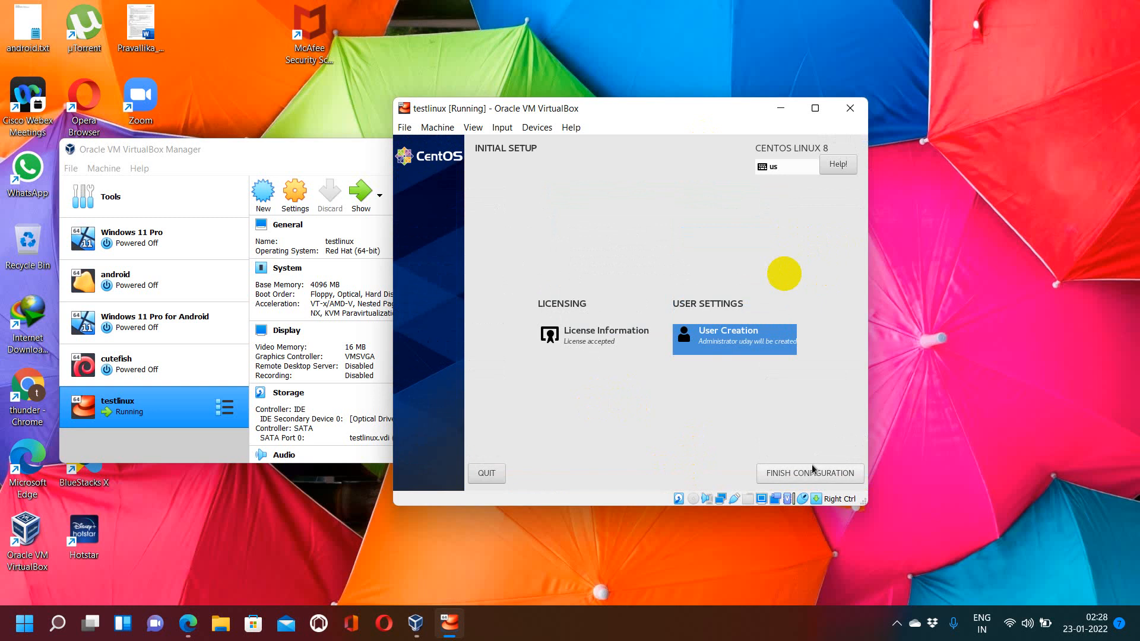
Step: Finish the configuration and sign in as the new user with its password
{"action": "left_click", "coordinate": [813, 470]}
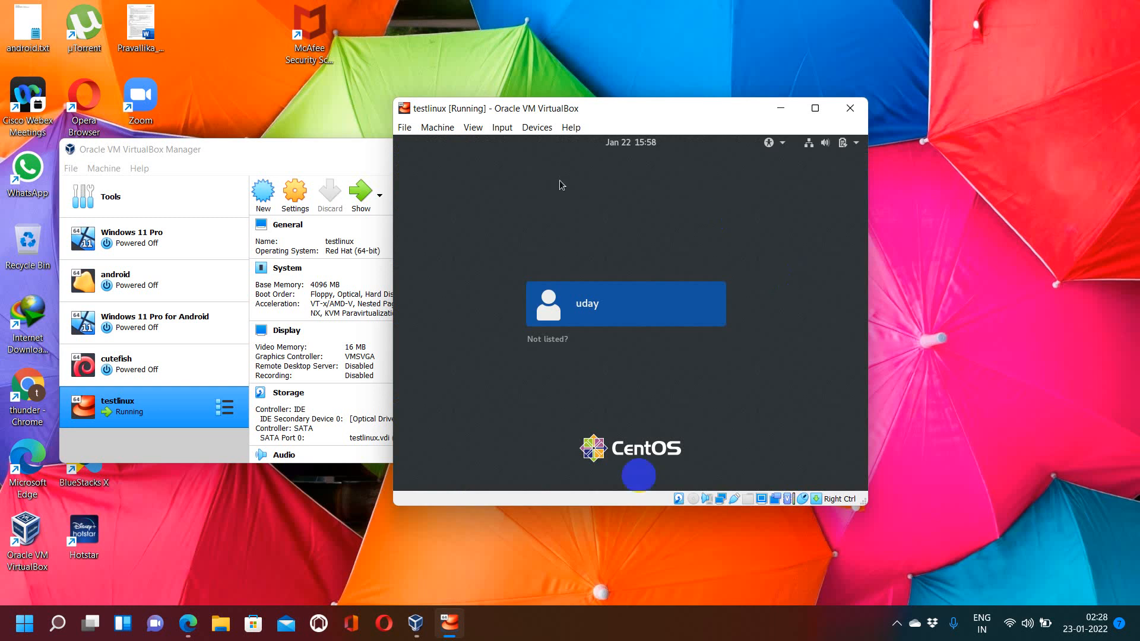
{"action": "left_click", "coordinate": [540, 323]}
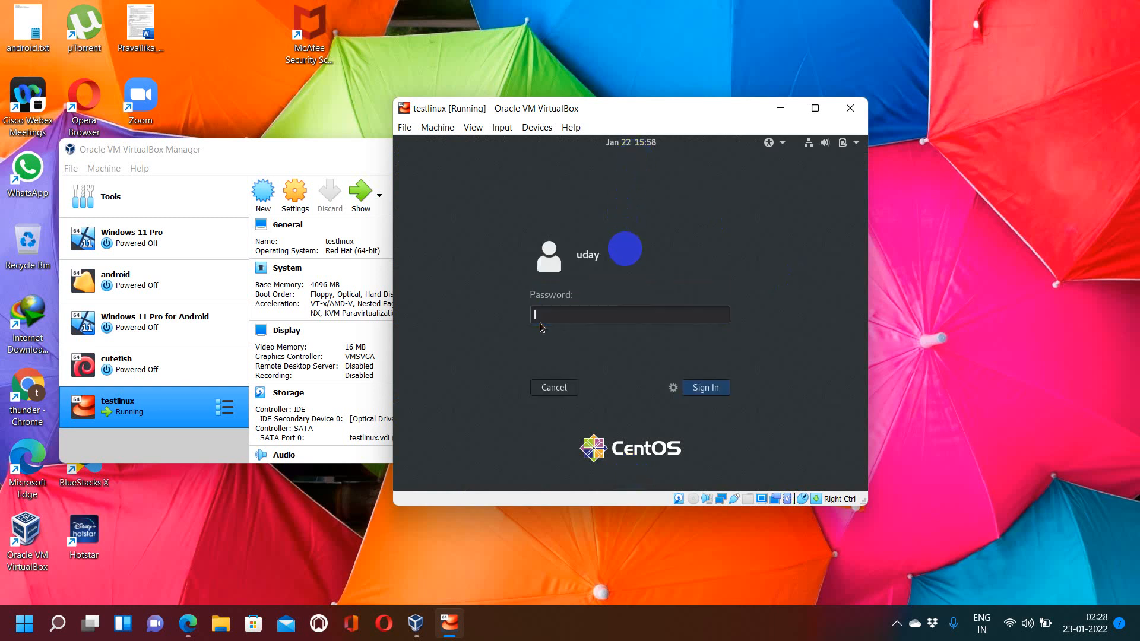
{"action": "type", "text": "*****"}
{"action": "key", "text": "Return"}
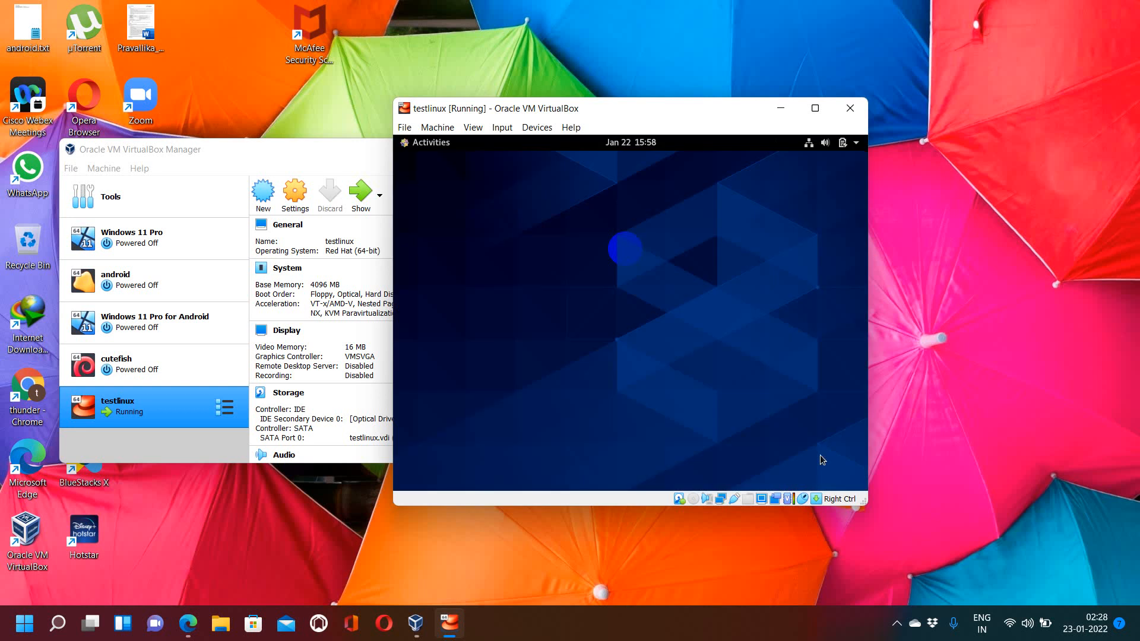
Step: Complete the GNOME welcome setup with English, location services on and online accounts skipped, then start using CentOS Linux
{"action": "left_click", "coordinate": [418, 148]}
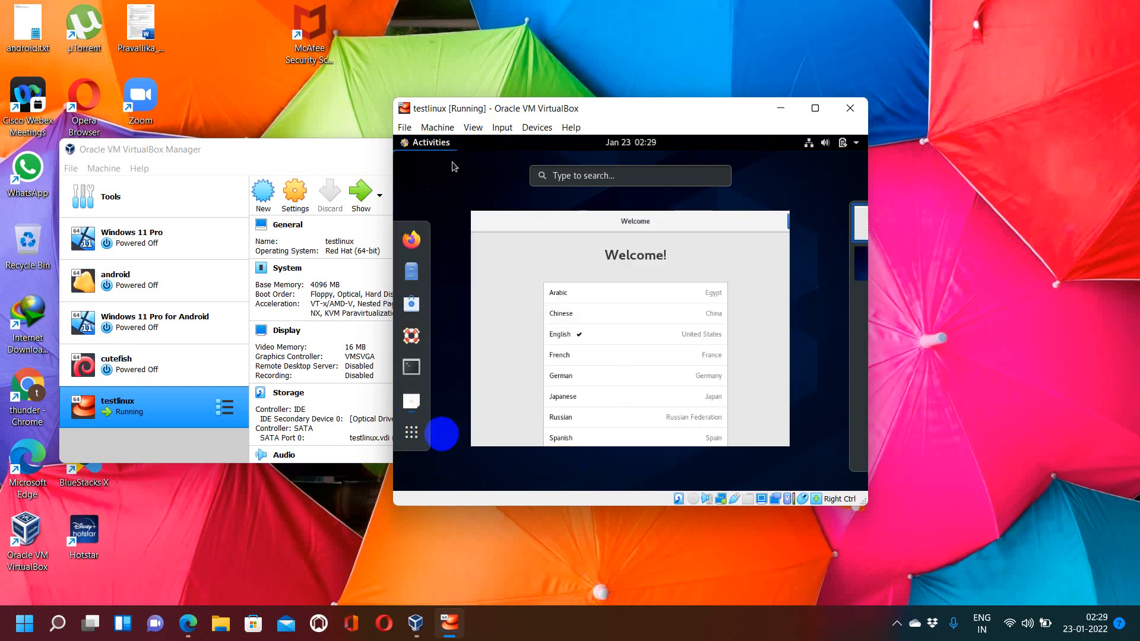
{"action": "left_click", "coordinate": [764, 273]}
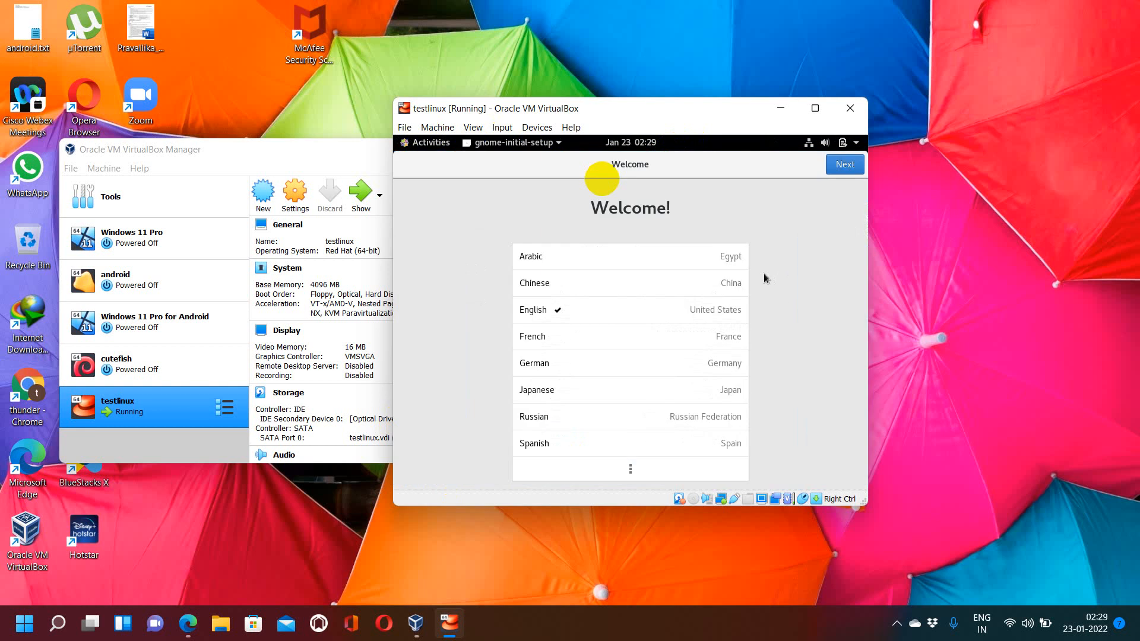
{"action": "left_click", "coordinate": [844, 165]}
{"action": "left_click", "coordinate": [844, 165]}
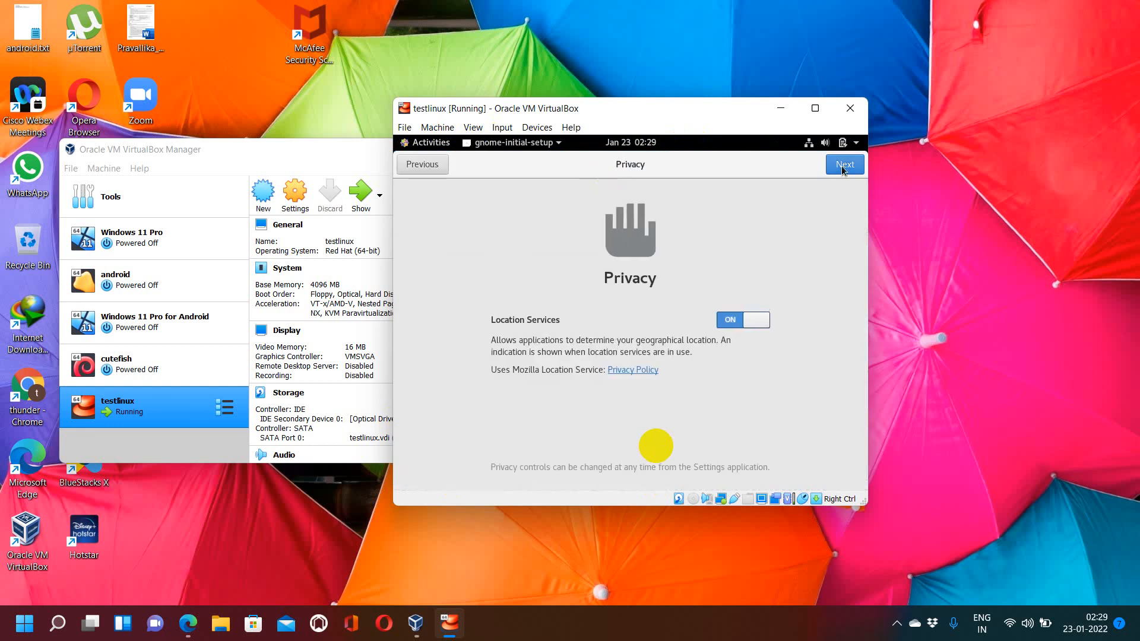
{"action": "left_click", "coordinate": [843, 165]}
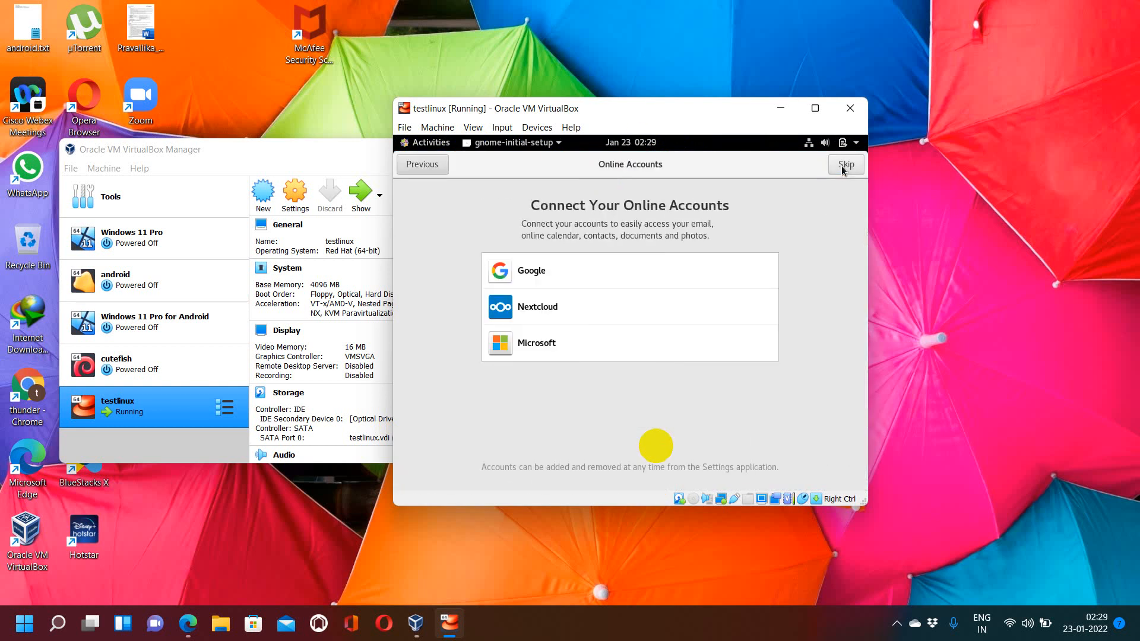
{"action": "left_click", "coordinate": [843, 165]}
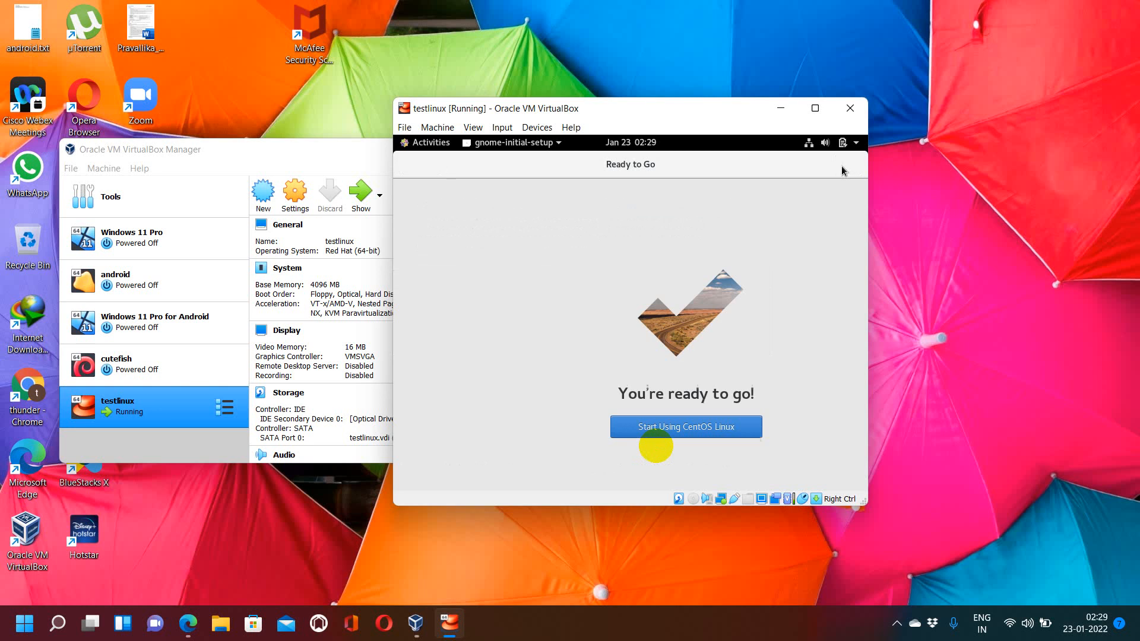
{"action": "left_click", "coordinate": [606, 431]}
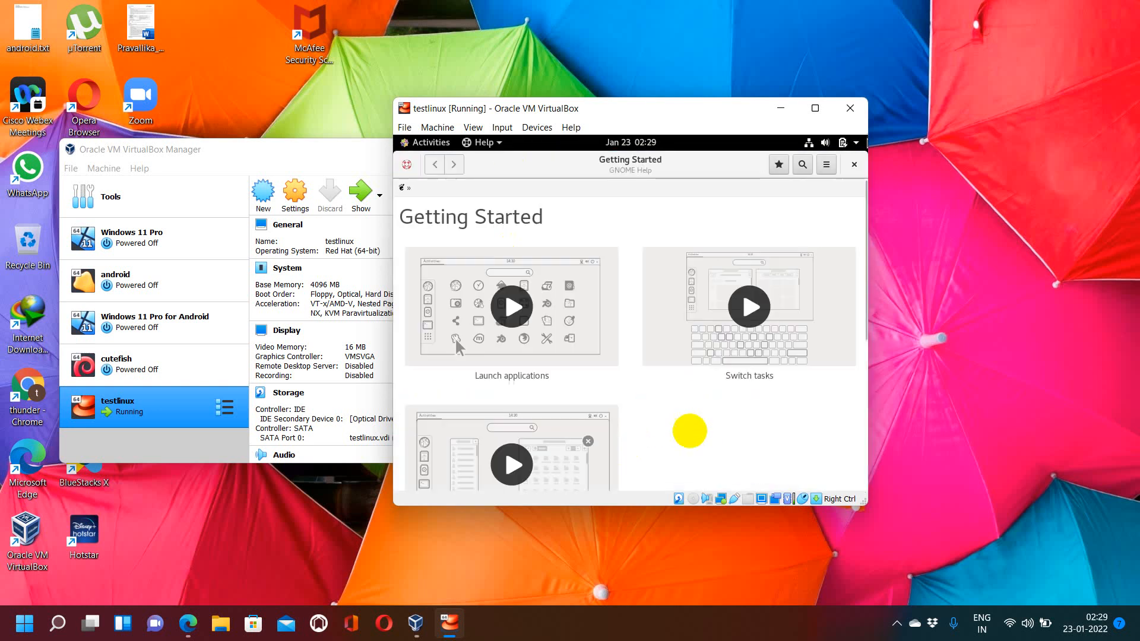
Step: Close the Getting Started help and open the Files app from Activities, then view the calendar
{"action": "left_click", "coordinate": [853, 166]}
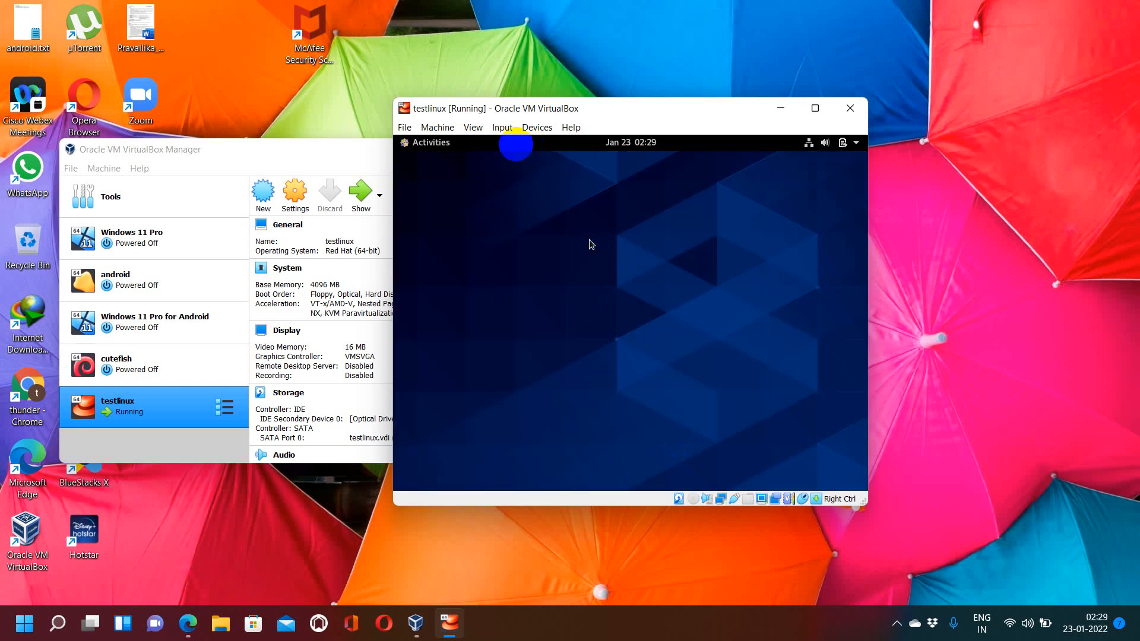
{"action": "left_click", "coordinate": [440, 148]}
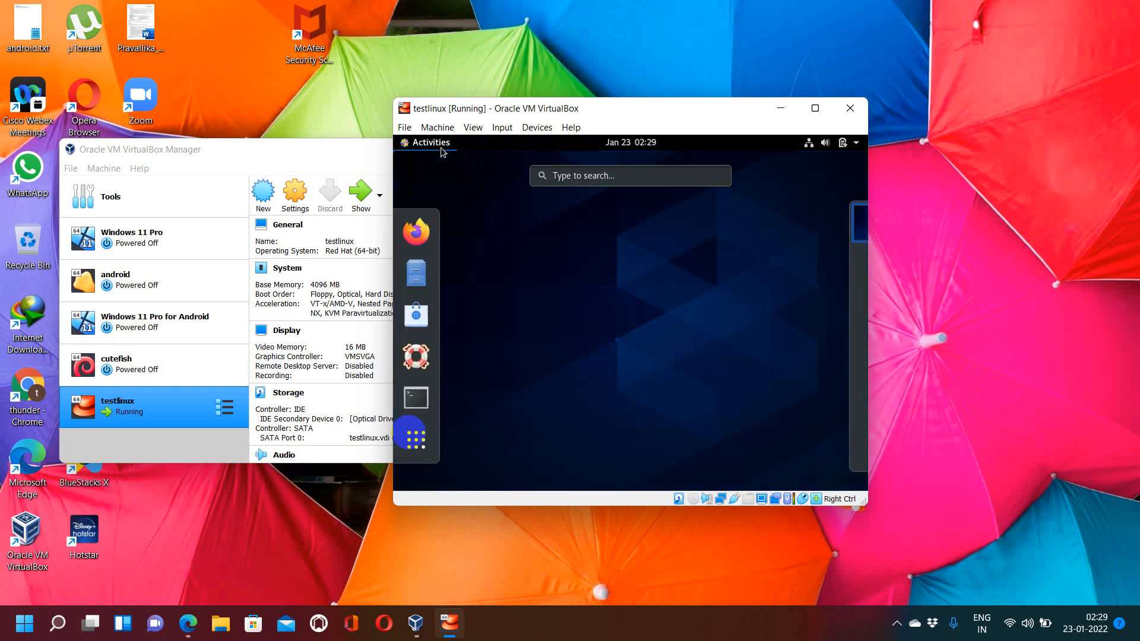
{"action": "left_click", "coordinate": [427, 285]}
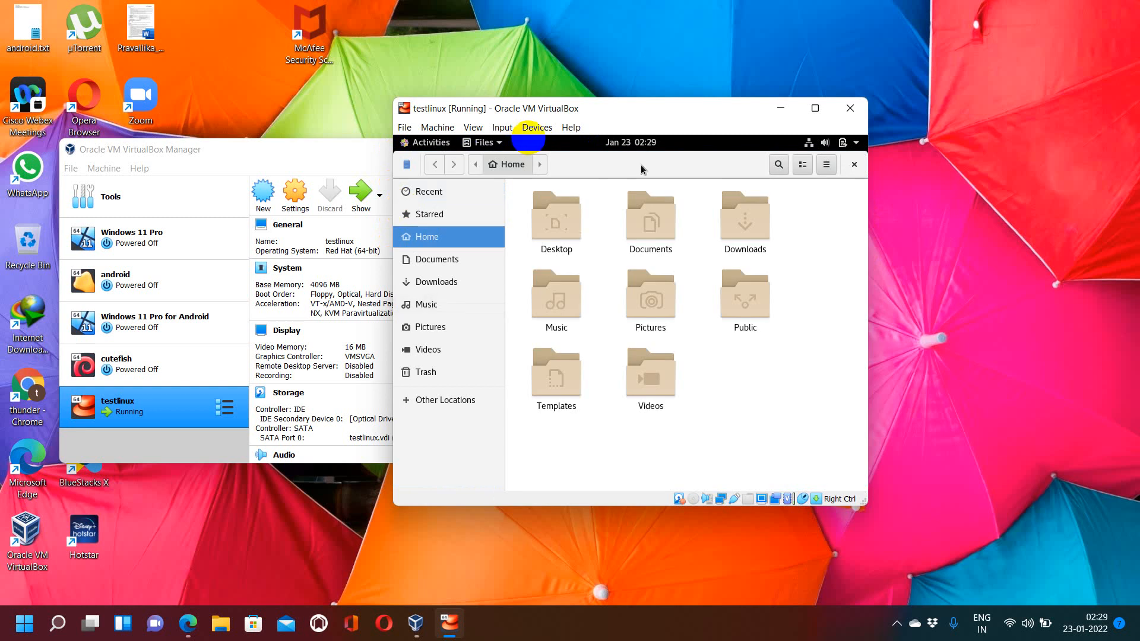
{"action": "left_click", "coordinate": [636, 144]}
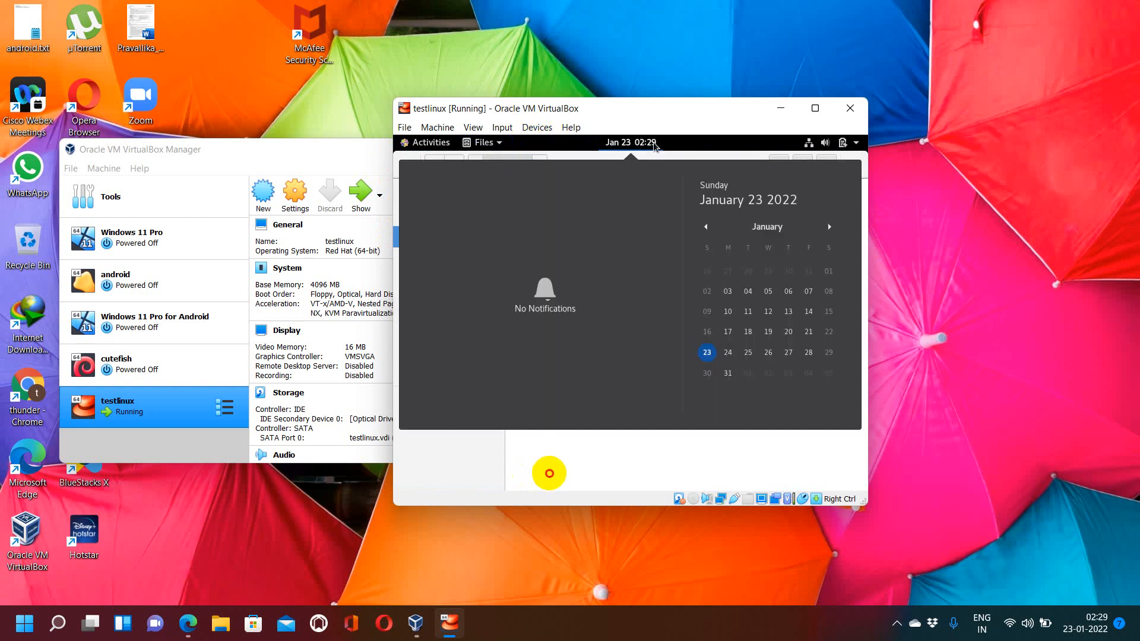
Step: Close the calendar and the Files window
{"action": "left_click", "coordinate": [644, 461]}
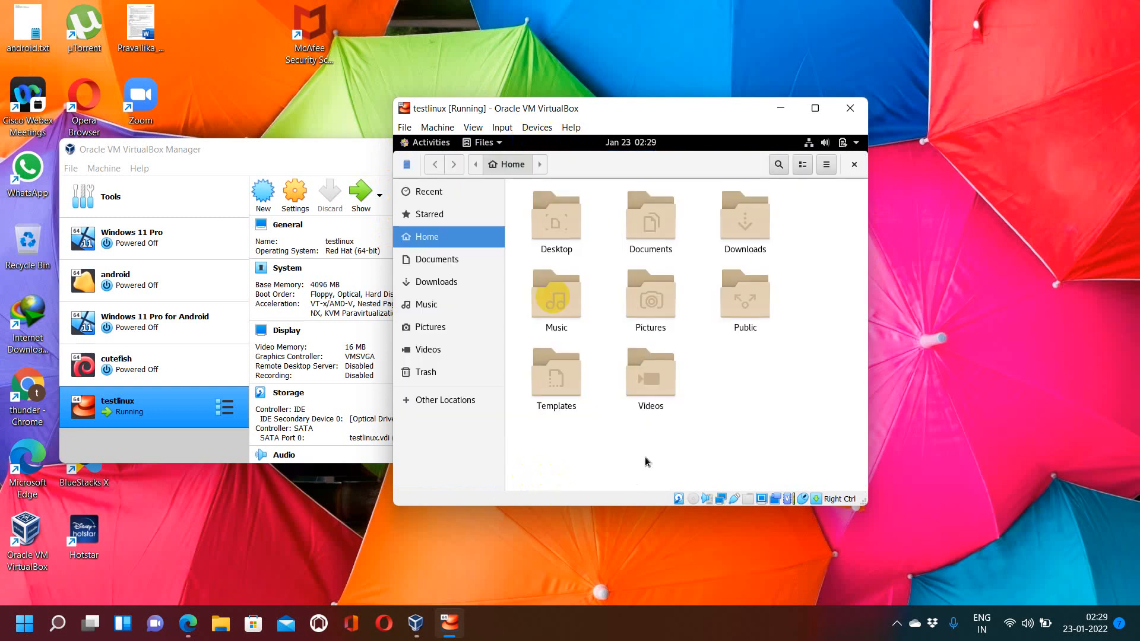
{"action": "left_click", "coordinate": [854, 164]}
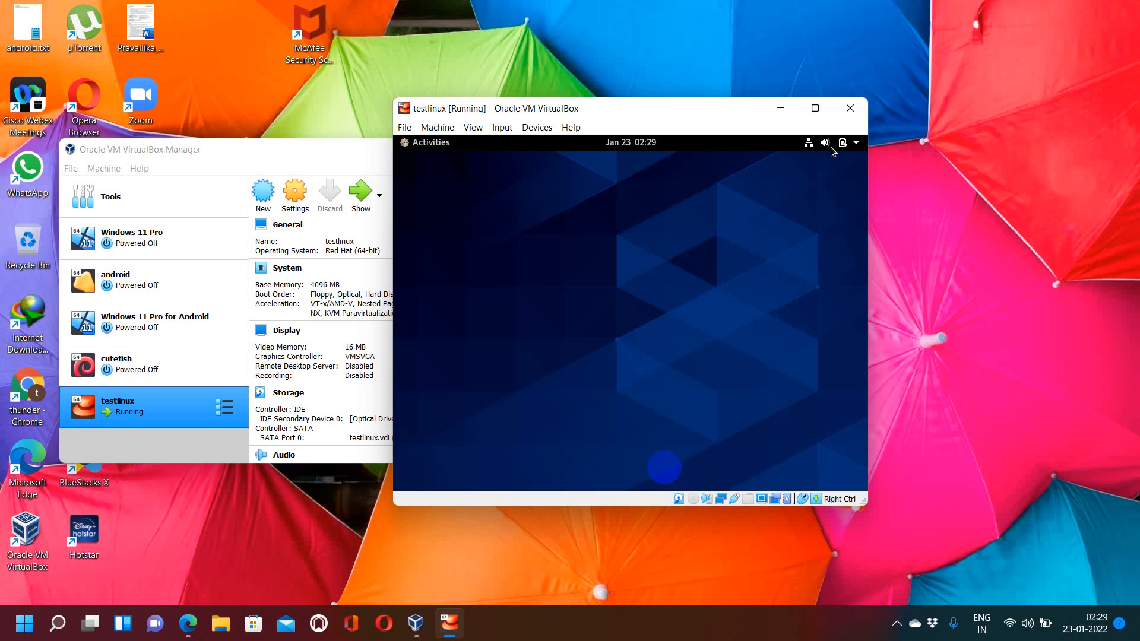
{"action": "left_click", "coordinate": [822, 146]}
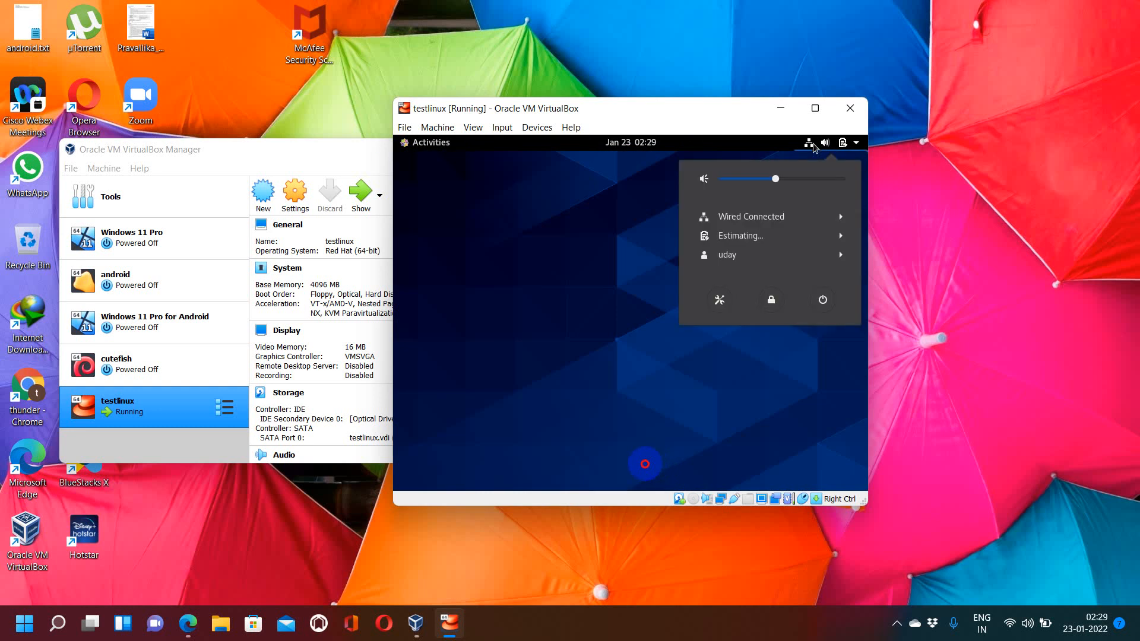
{"action": "left_click", "coordinate": [464, 265]}
{"action": "right_click", "coordinate": [557, 247]}
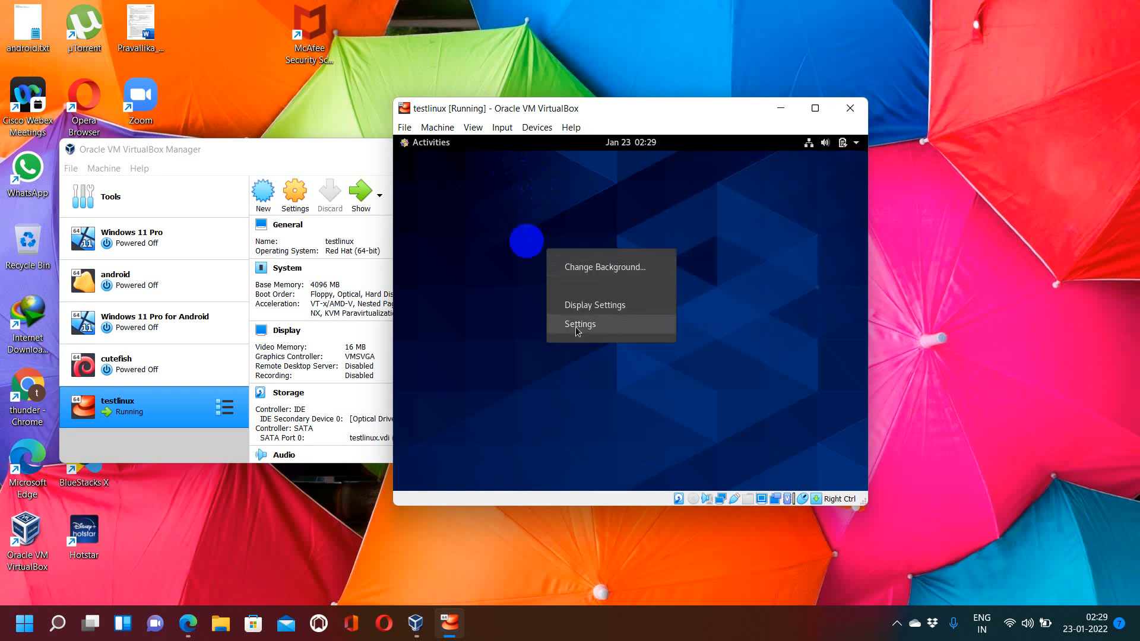
{"action": "left_click", "coordinate": [456, 257]}
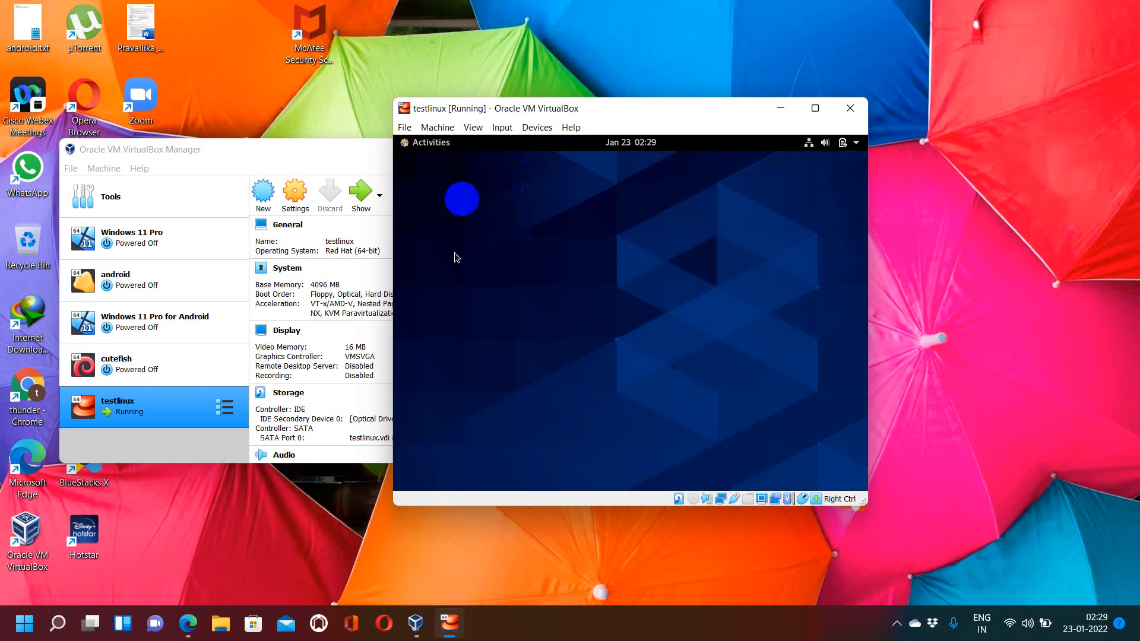
Step: Open a Terminal from Activities and run ifconfig, scrolling through its output
{"action": "left_click", "coordinate": [415, 147]}
{"action": "left_click", "coordinate": [417, 397]}
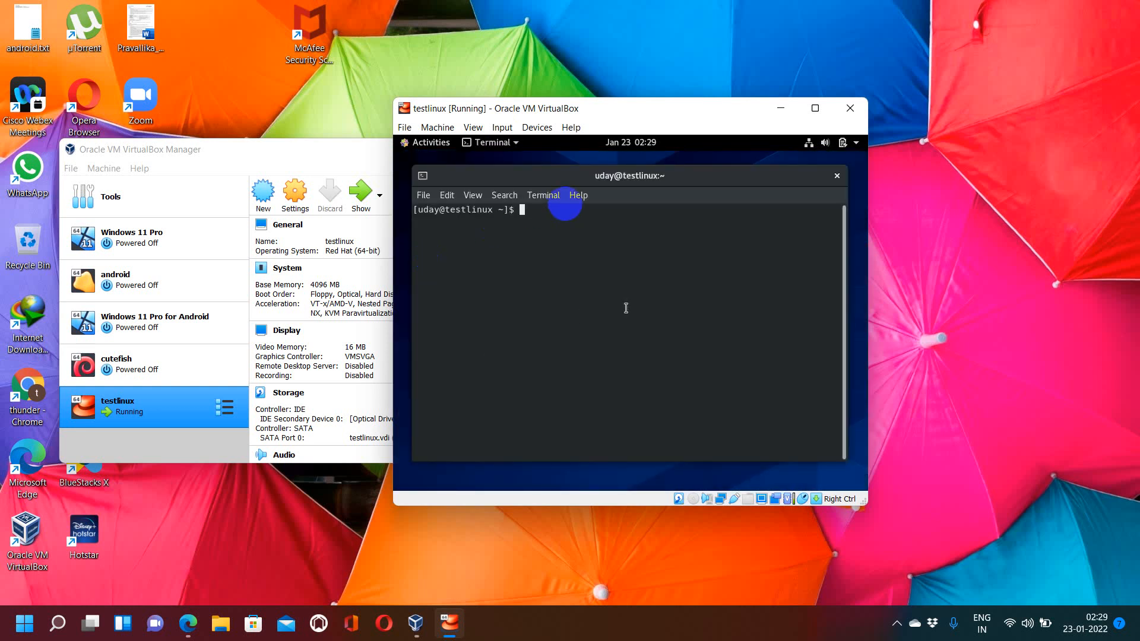
{"action": "type", "text": "ifconfig"}
{"action": "key", "text": "Return"}
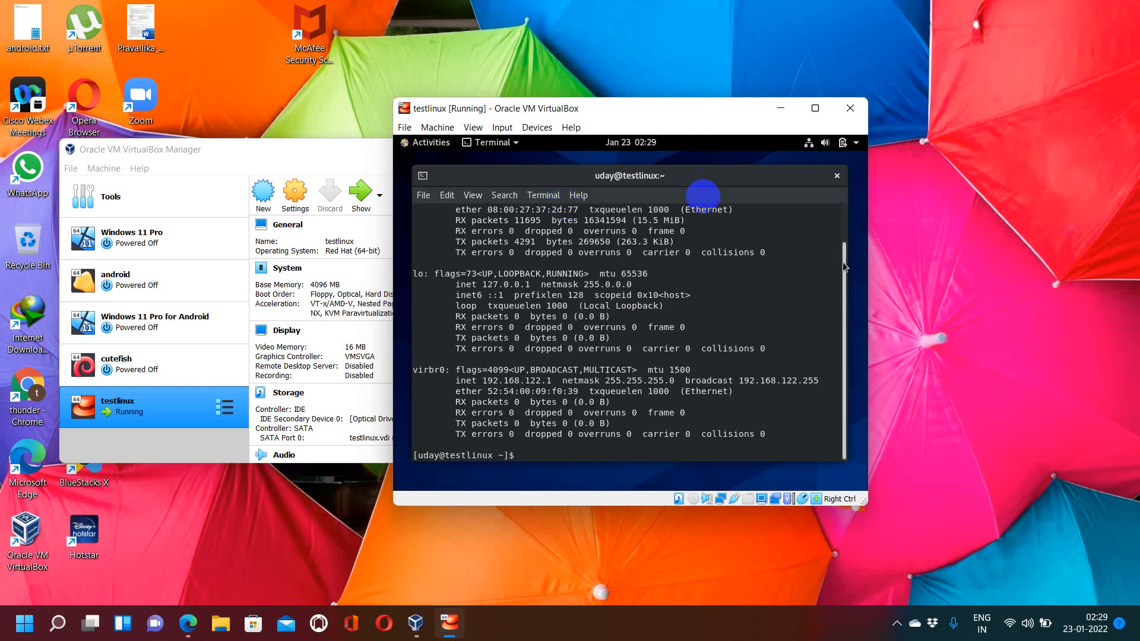
{"action": "left_click_drag", "start_coordinate": [842, 261], "coordinate": [843, 209]}
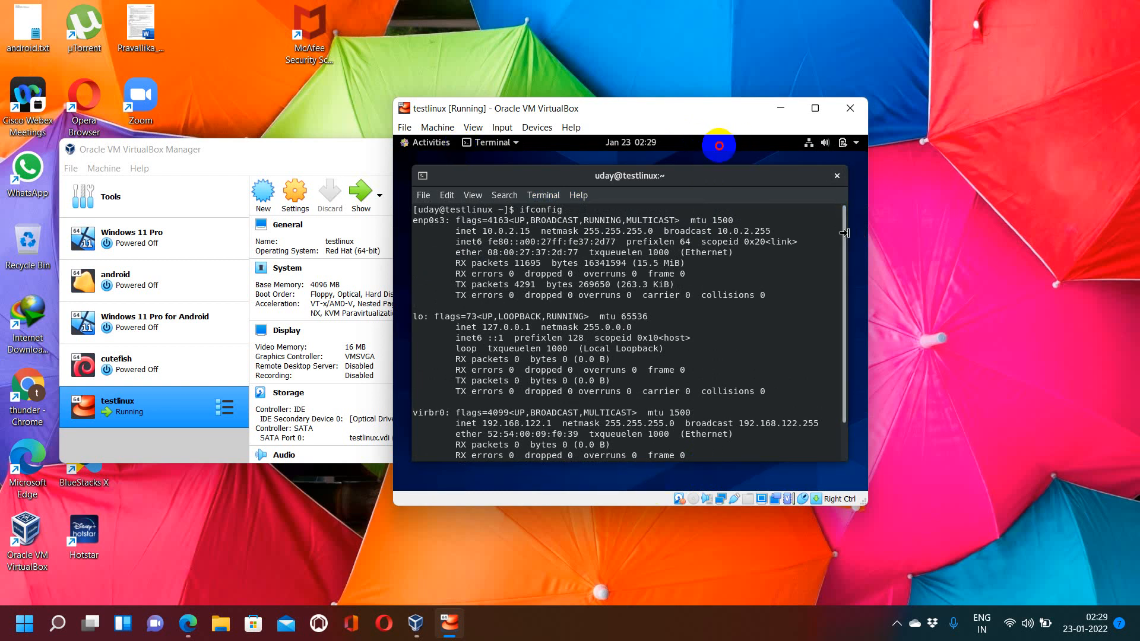
{"action": "left_click_drag", "start_coordinate": [844, 233], "coordinate": [830, 326]}
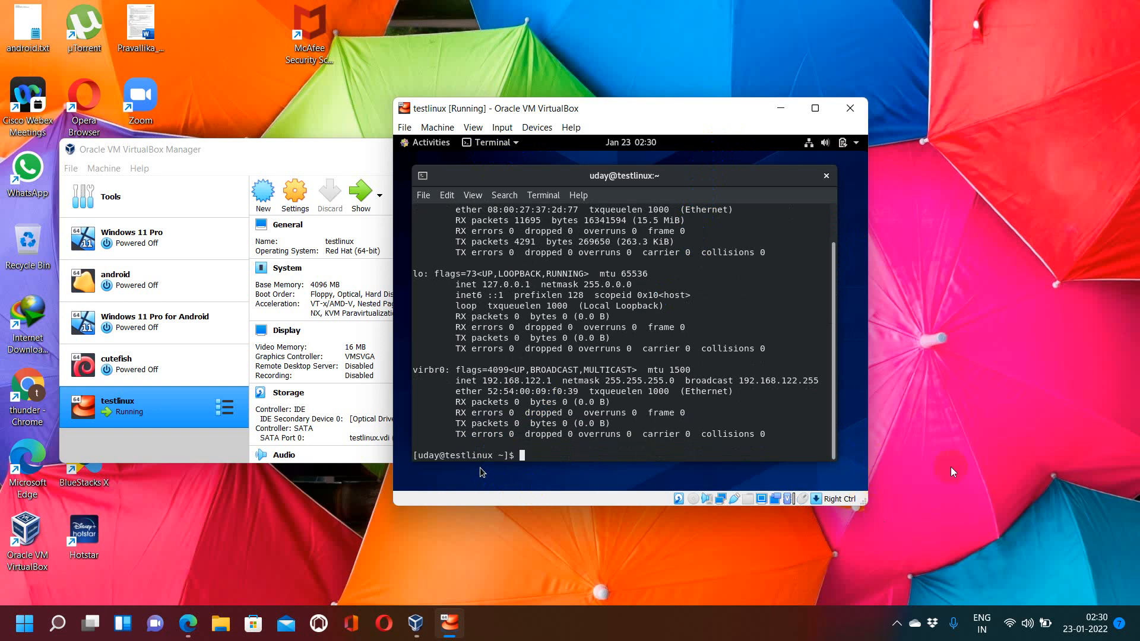
Step: Open Windows Terminal on the host, ping 10.0.2.15 and stop the ping
{"action": "right_click", "coordinate": [983, 383]}
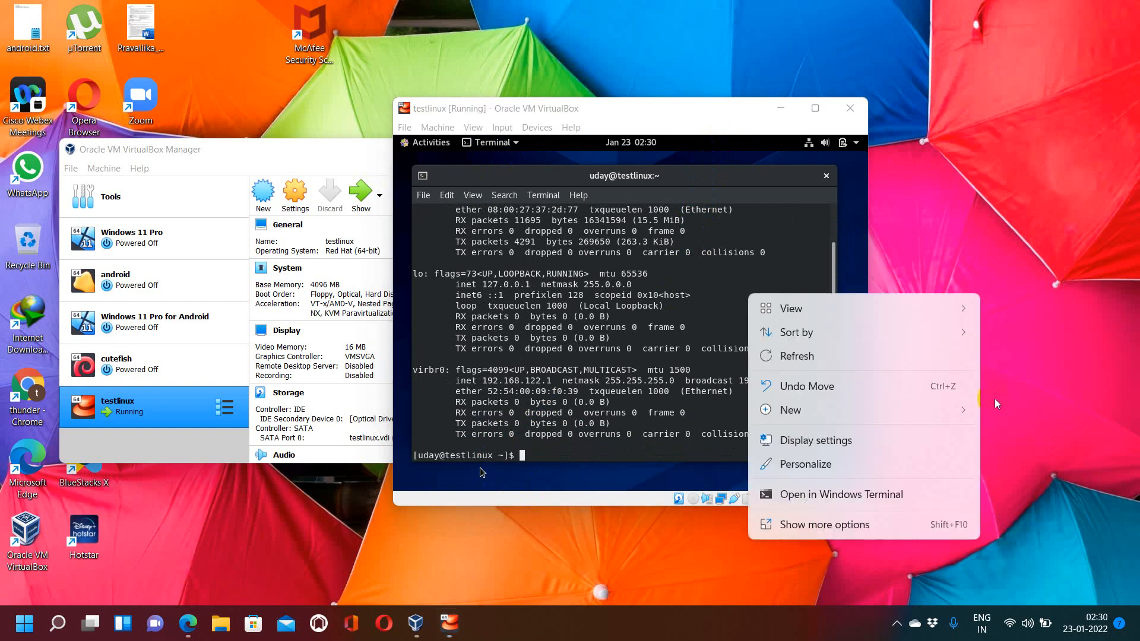
{"action": "left_click", "coordinate": [893, 493]}
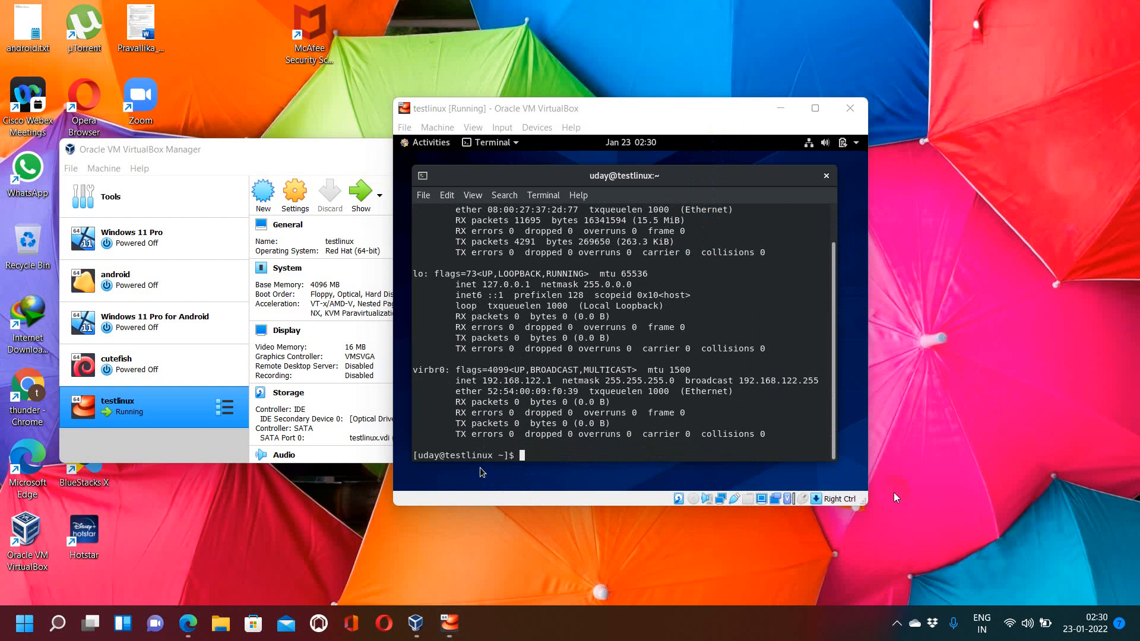
{"action": "type", "text": "pin"}
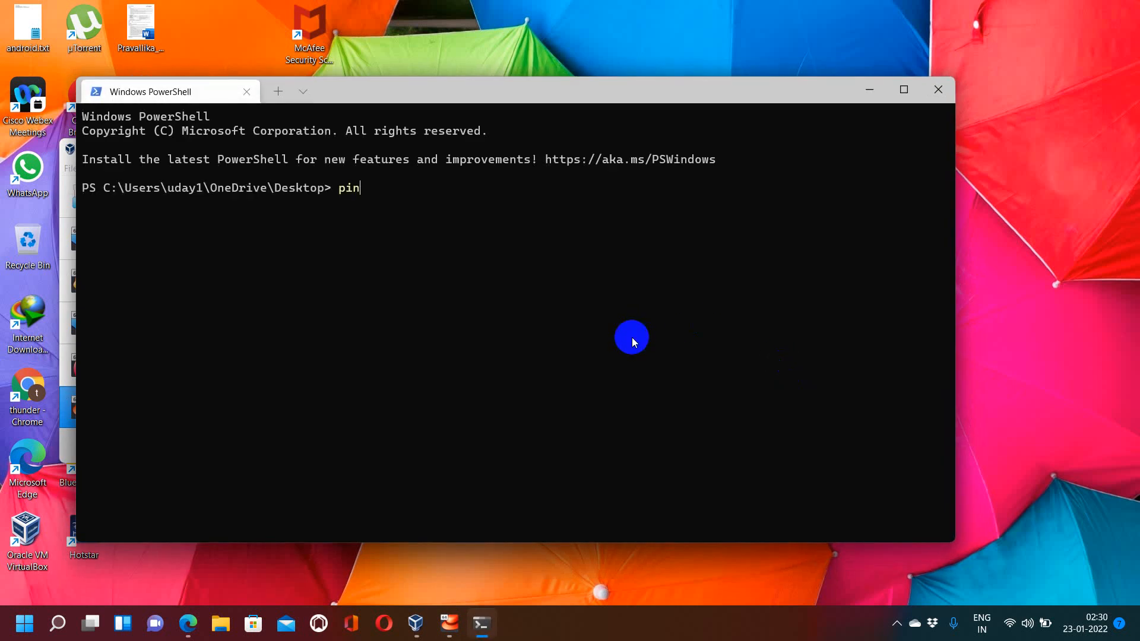
{"action": "type", "text": "g 10.0.2.15"}
{"action": "key", "text": "Return"}
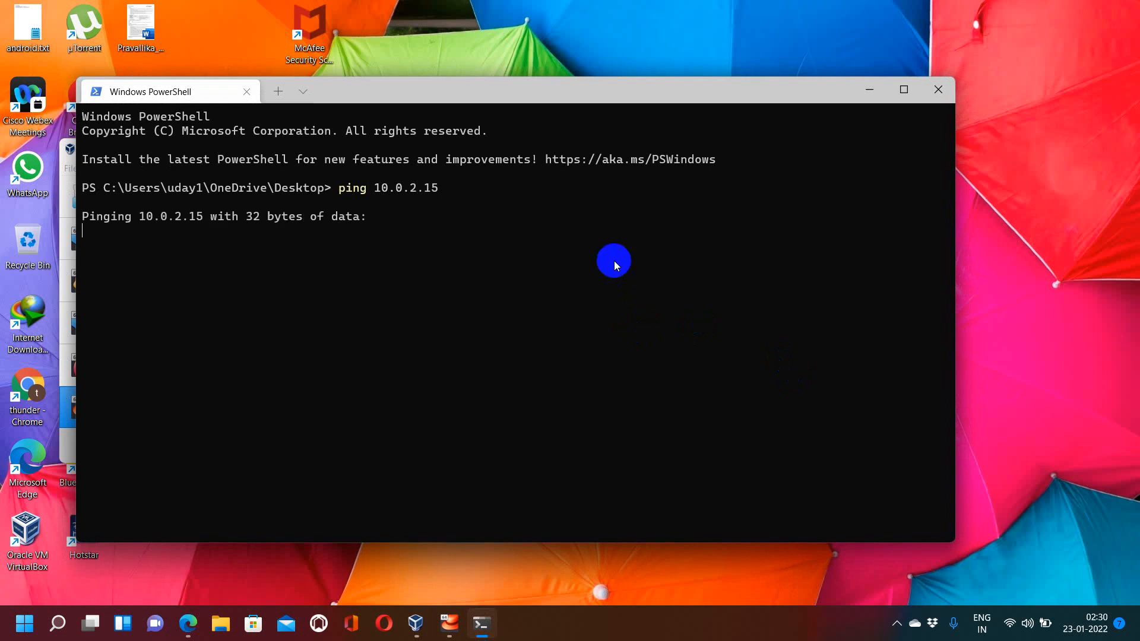
{"action": "key", "text": "ctrl+c"}
Step: Move the PowerShell window aside and bring the testlinux VM window back to the front
{"action": "left_click", "coordinate": [551, 111]}
{"action": "left_click_drag", "start_coordinate": [555, 83], "coordinate": [880, 84]}
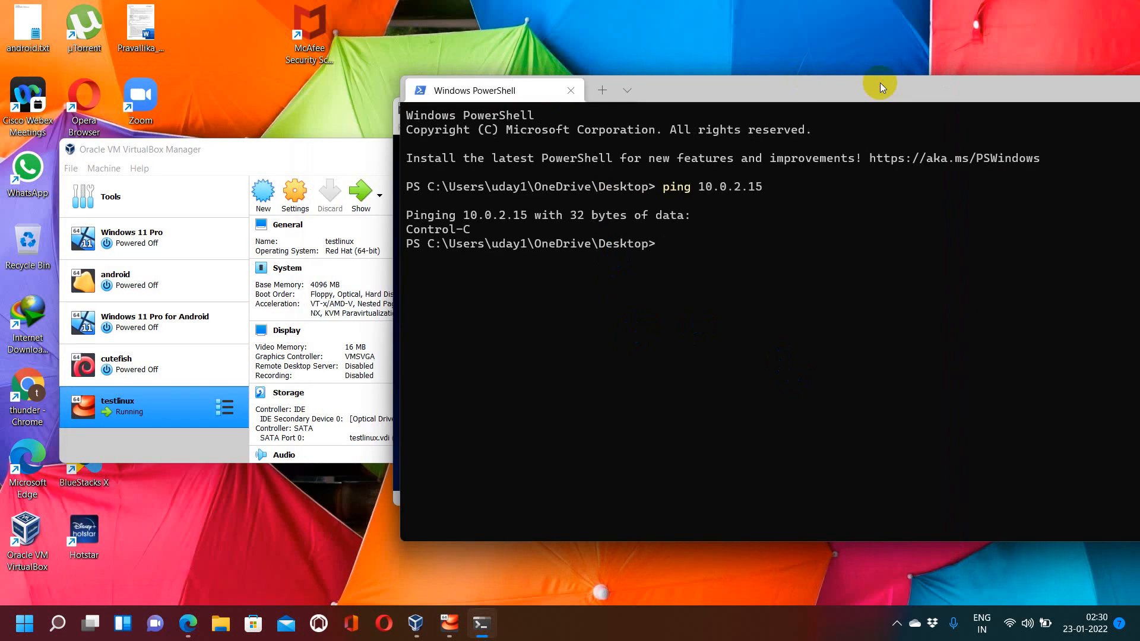
{"action": "left_click", "coordinate": [450, 623]}
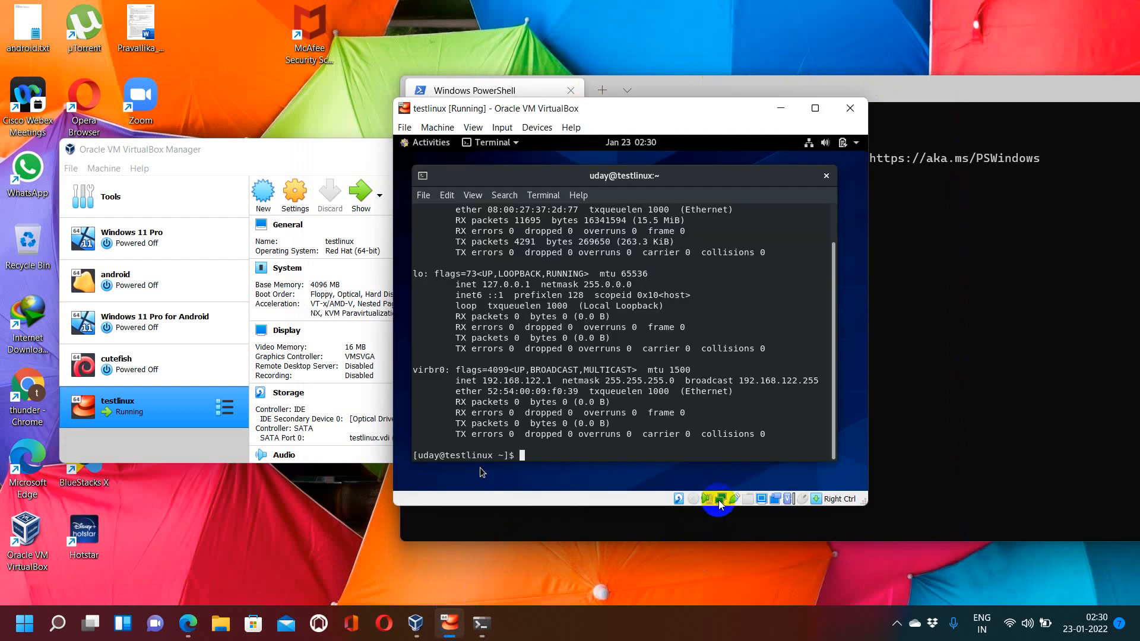
{"action": "mouse_move", "coordinate": [719, 502]}
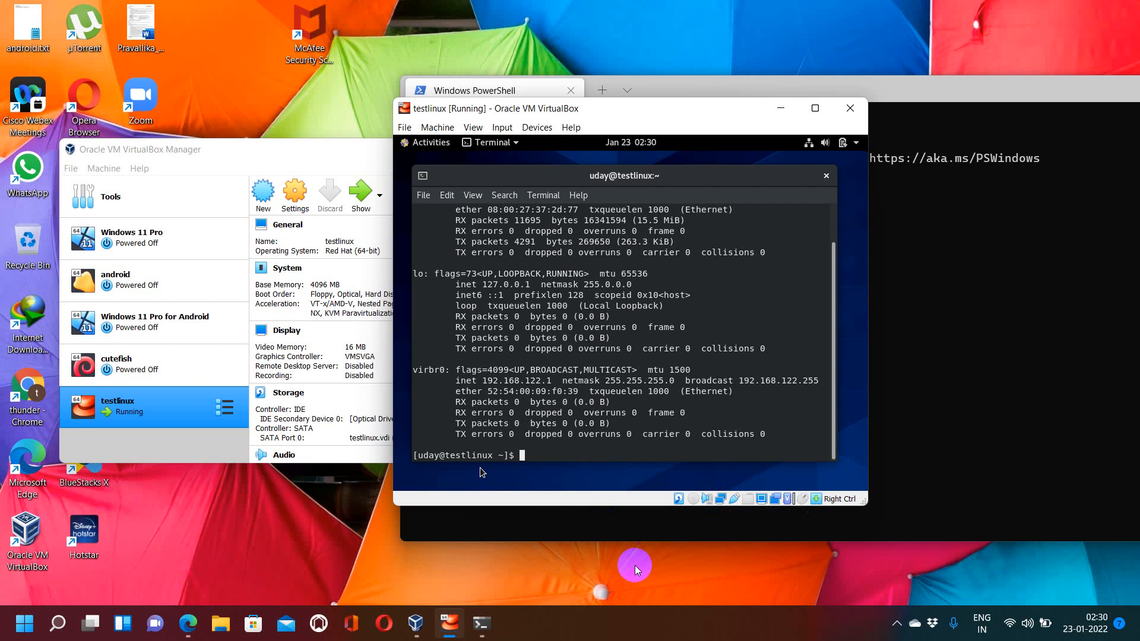
{"action": "left_click", "coordinate": [612, 579]}
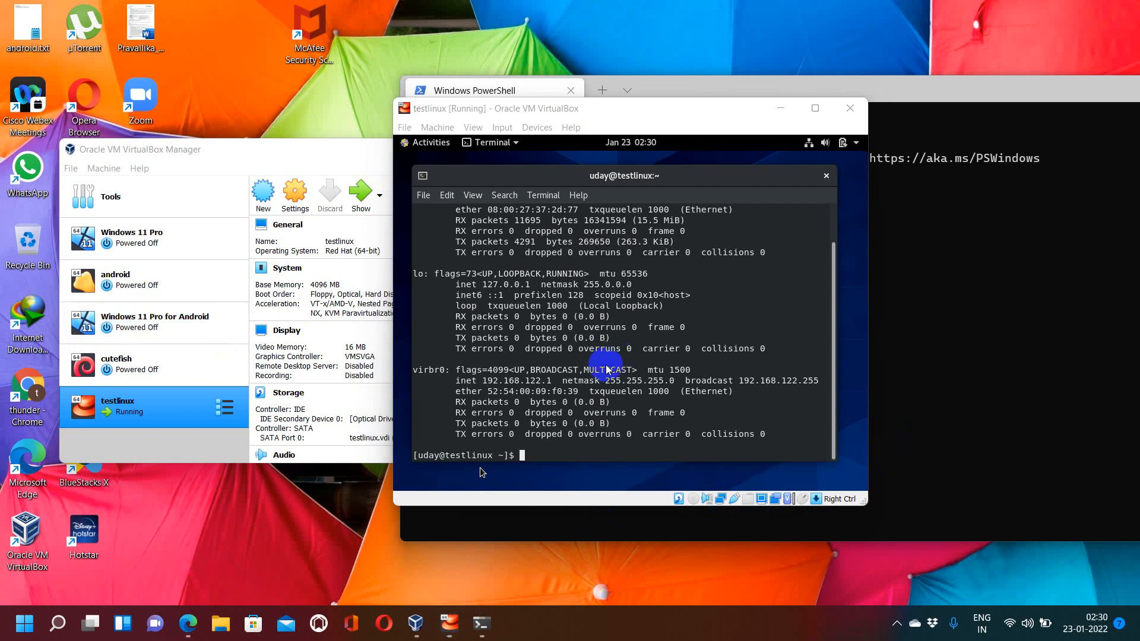
{"action": "left_click", "coordinate": [632, 369]}
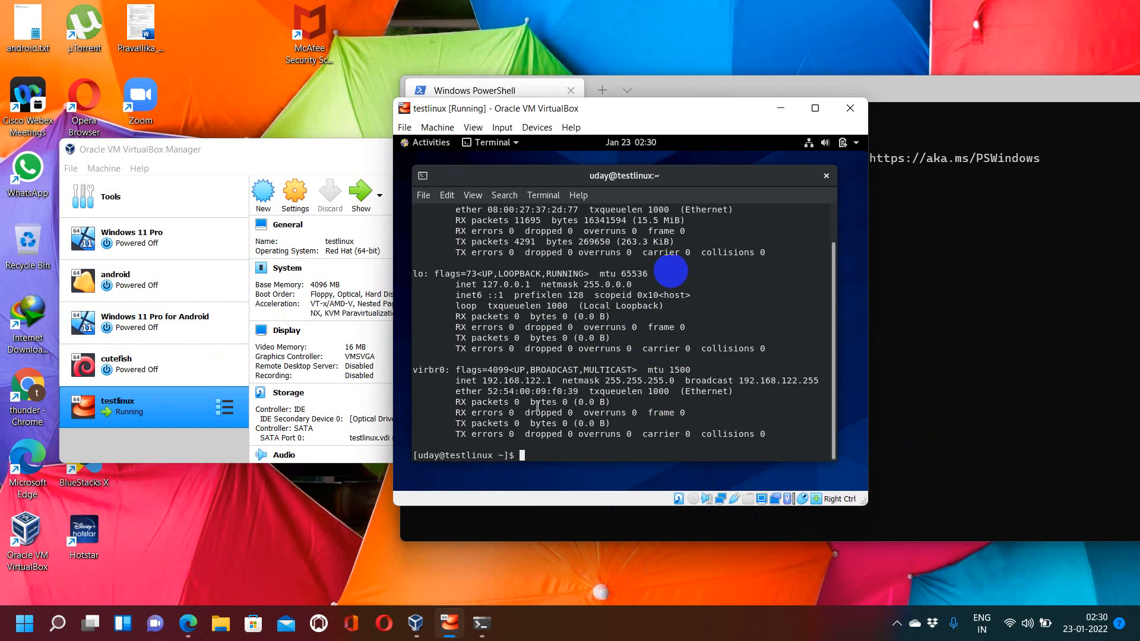
{"action": "left_click", "coordinate": [705, 249]}
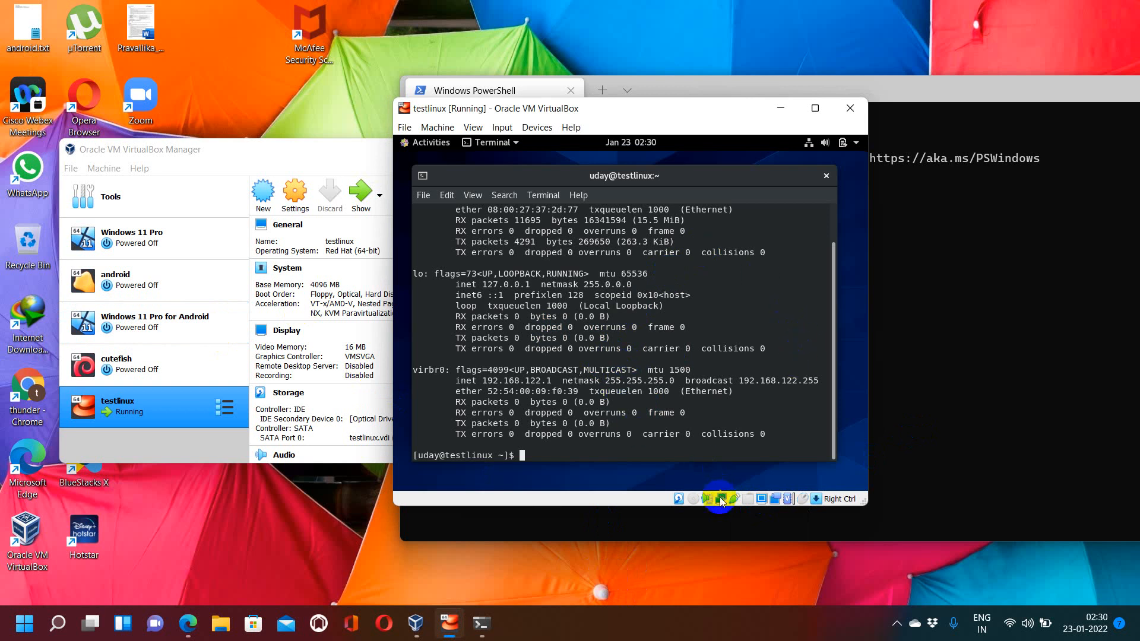
{"action": "right_click", "coordinate": [722, 500]}
{"action": "left_click", "coordinate": [735, 508]}
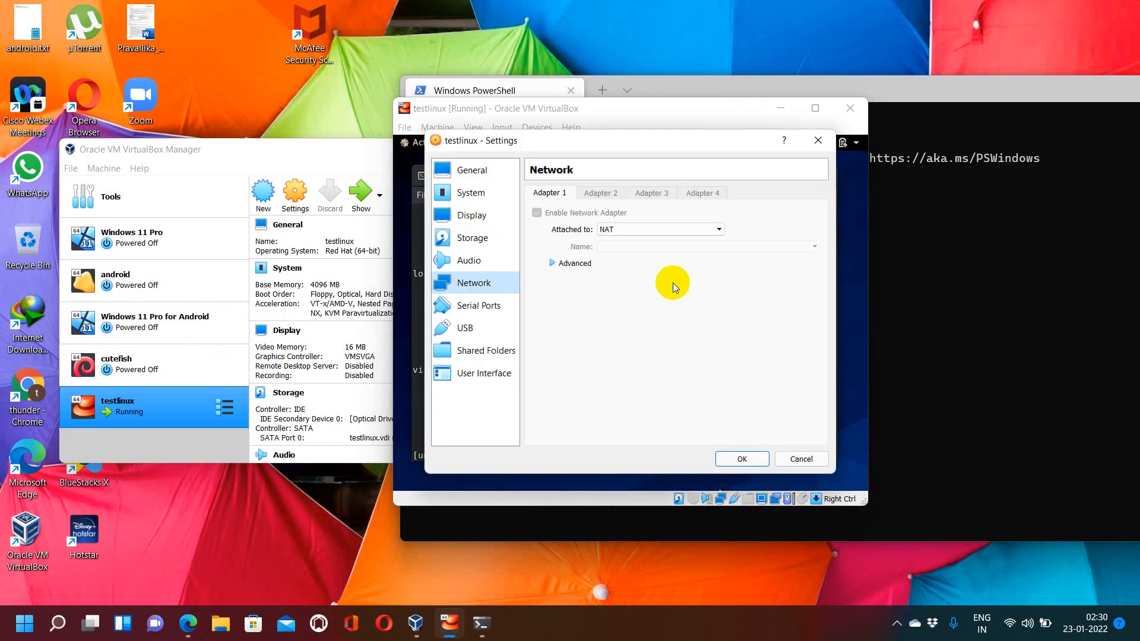
{"action": "left_click", "coordinate": [623, 230]}
{"action": "key", "text": "Up"}
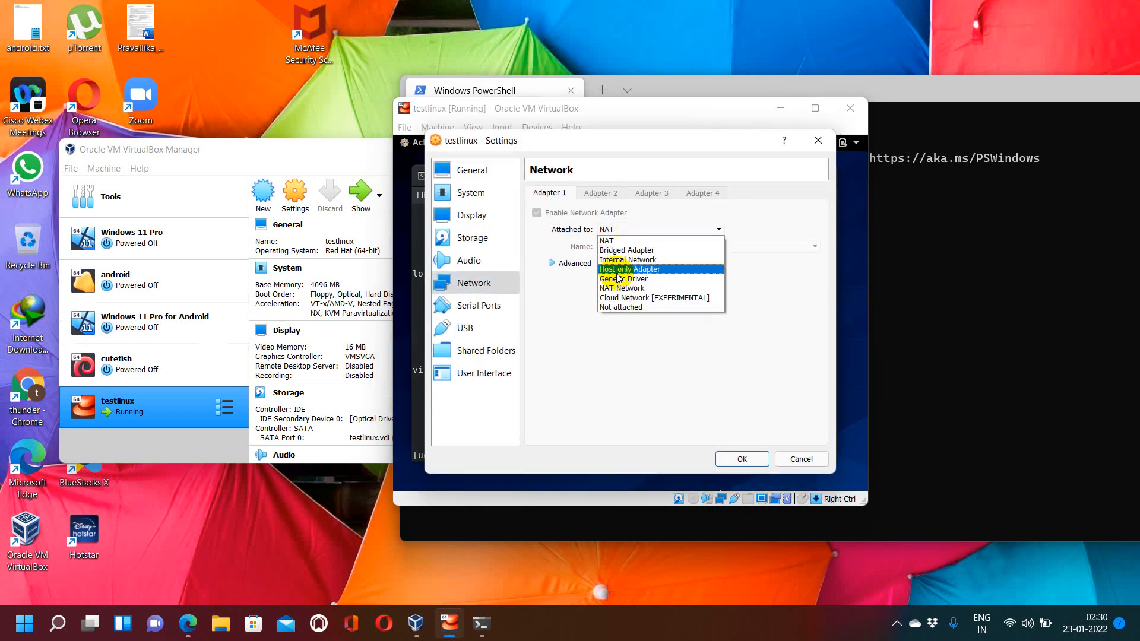
{"action": "left_click", "coordinate": [782, 450]}
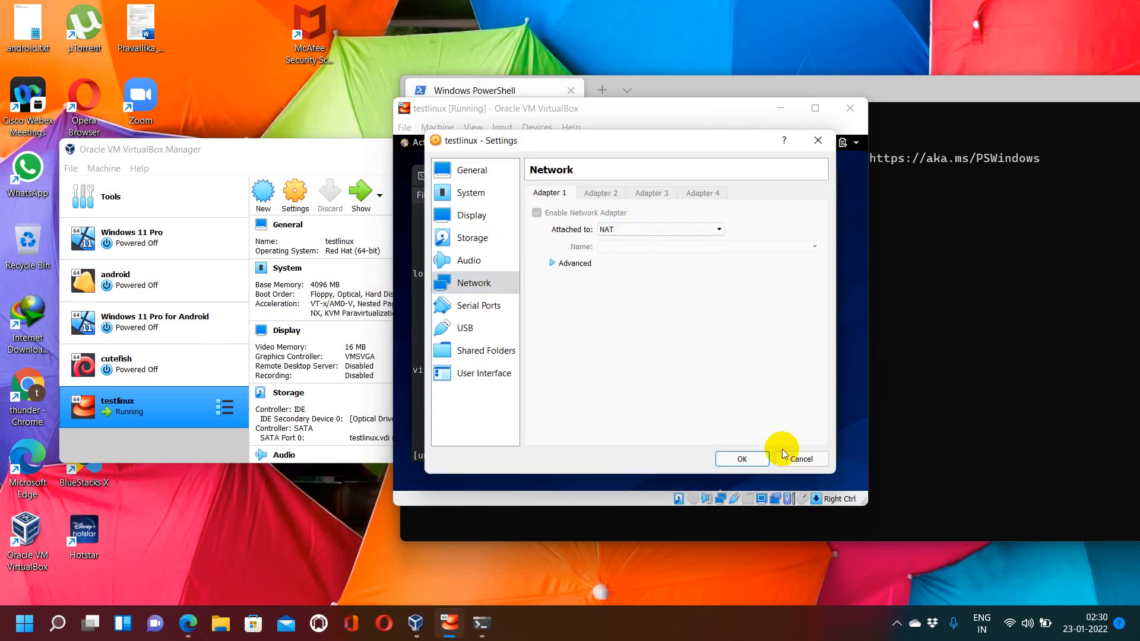
{"action": "left_click", "coordinate": [785, 454]}
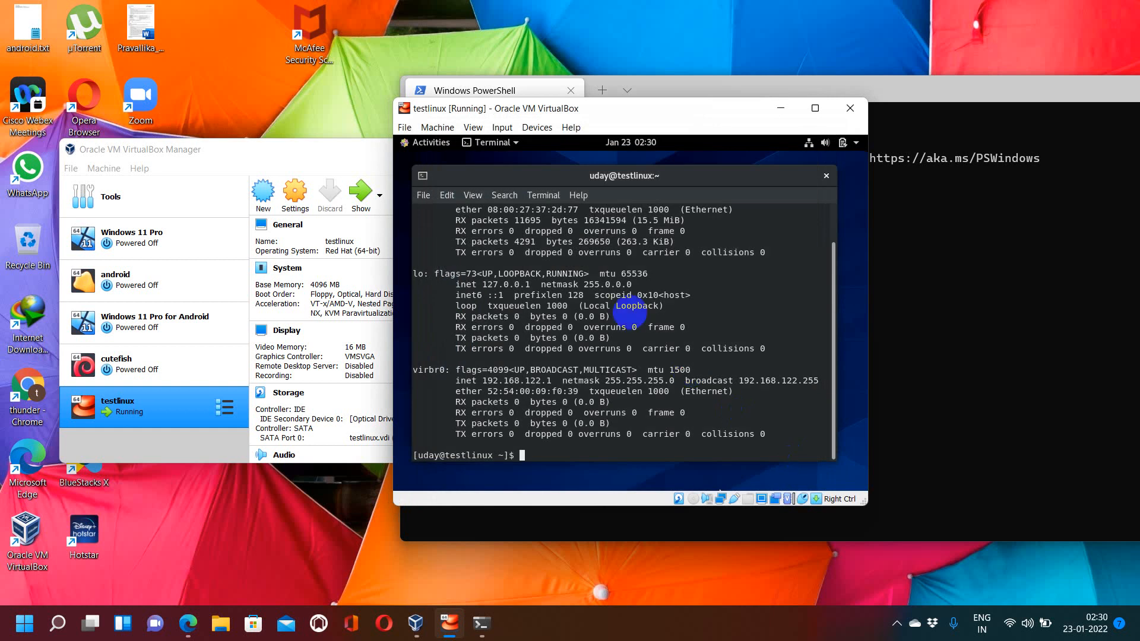
Step: Ping google.com from the VM terminal and stop the ping
{"action": "type", "text": "pinh"}
{"action": "key", "text": "BackSpace"}
{"action": "key", "text": "BackSpace"}
{"action": "type", "text": "g google.com"}
{"action": "key", "text": "Return"}
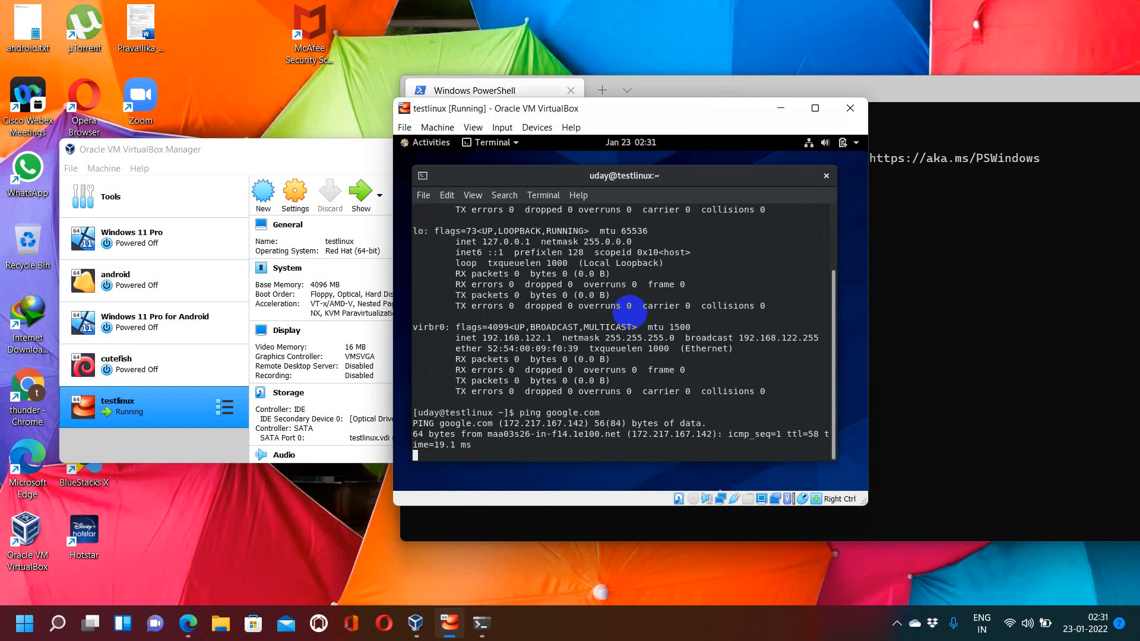
{"action": "key", "text": "ctrl+c"}
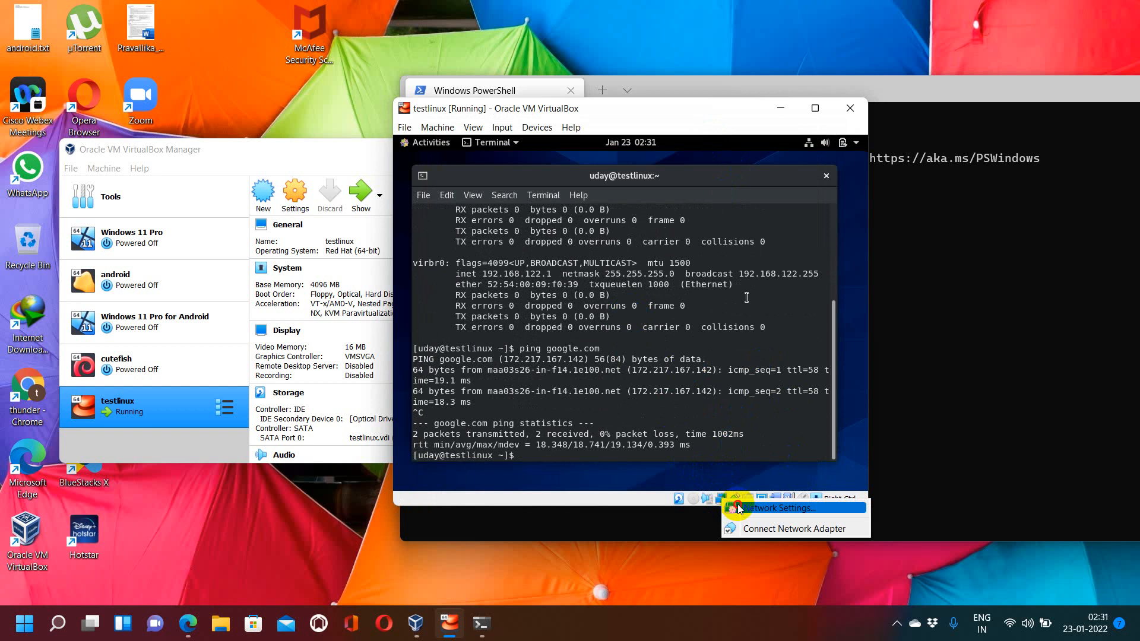
Step: Attach the VM's network adapter to Host-only Adapter with Promiscuous Mode set to Allow All, and save
{"action": "double_click", "coordinate": [739, 508]}
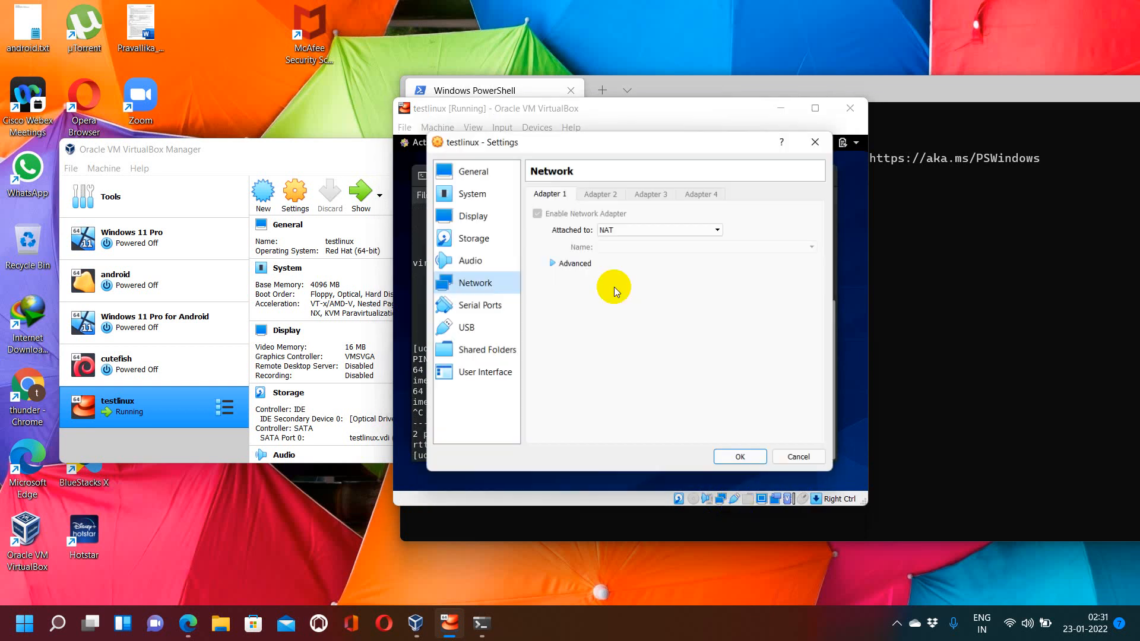
{"action": "left_click", "coordinate": [605, 230]}
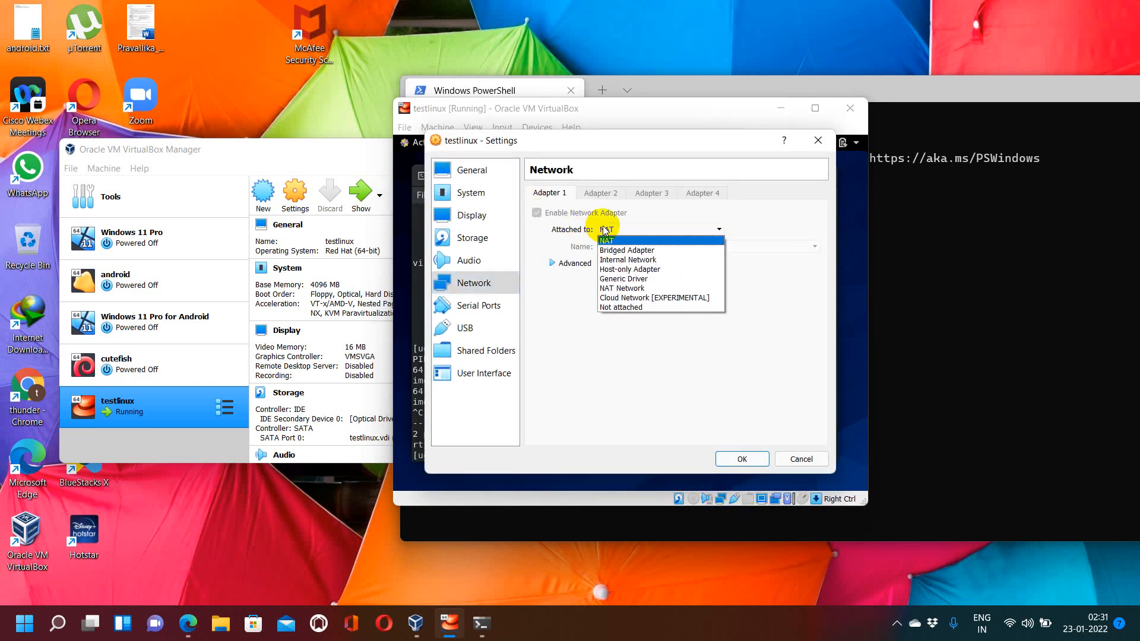
{"action": "left_click", "coordinate": [619, 270]}
{"action": "left_click", "coordinate": [572, 262]}
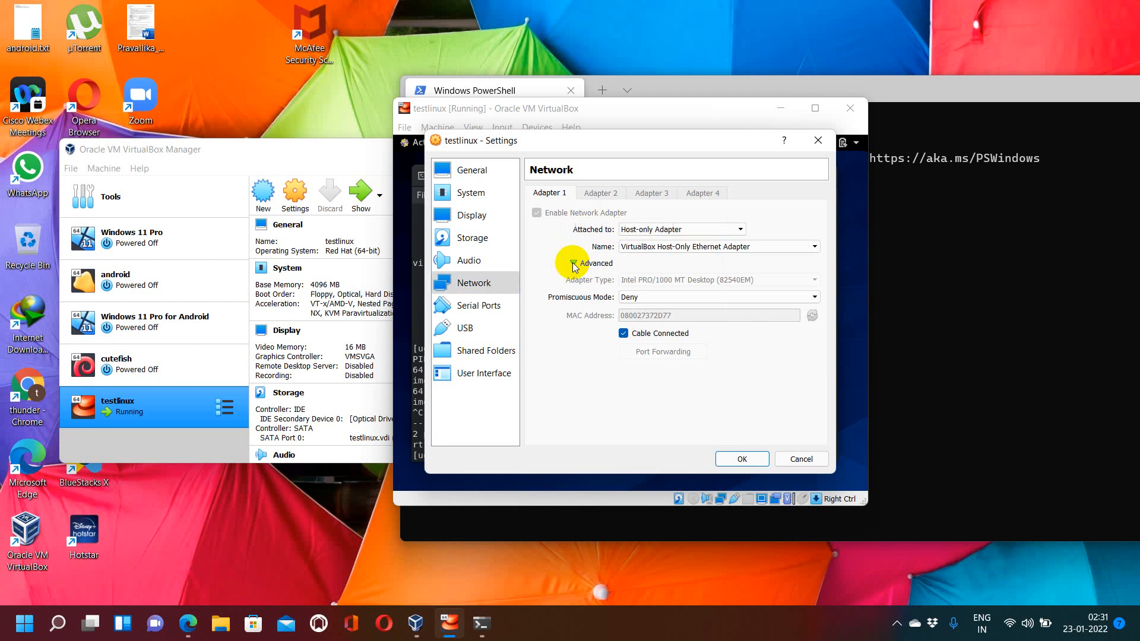
{"action": "left_click", "coordinate": [644, 297]}
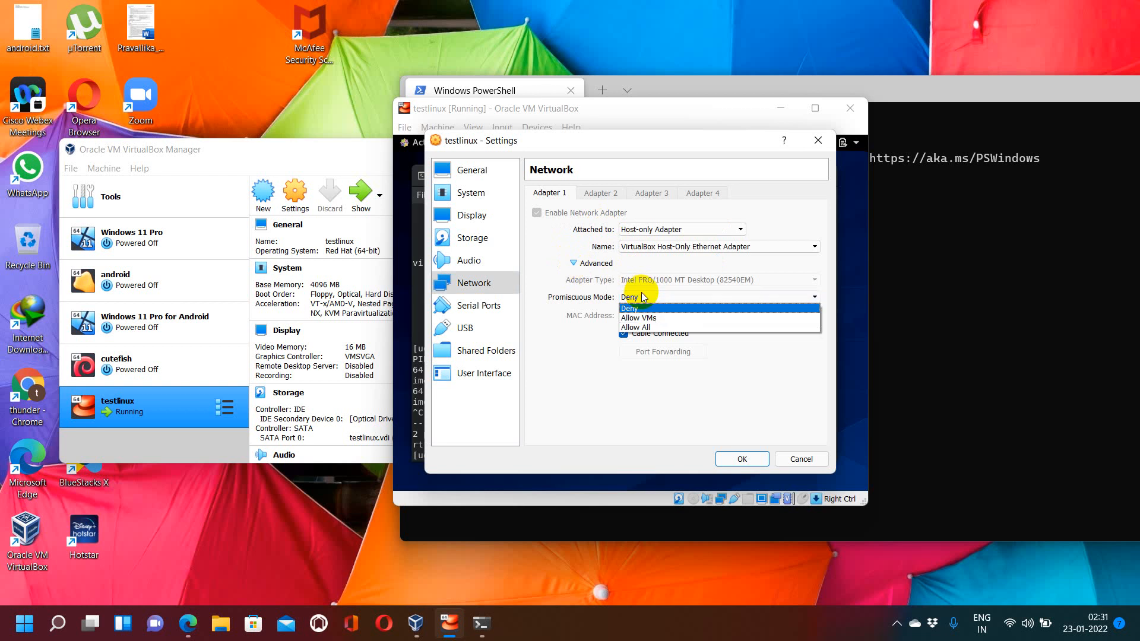
{"action": "left_click", "coordinate": [637, 324]}
{"action": "left_click", "coordinate": [730, 458]}
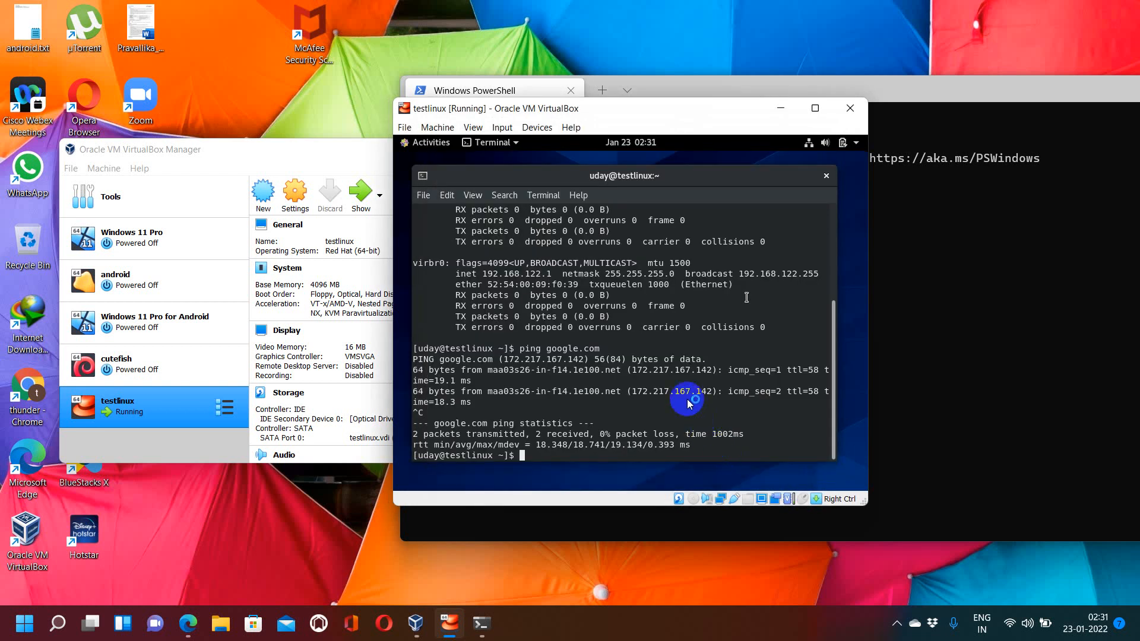
Step: Clear the VM terminal and rerun ifconfig, scrolling up through its output
{"action": "left_click", "coordinate": [687, 399]}
{"action": "type", "text": "clear"}
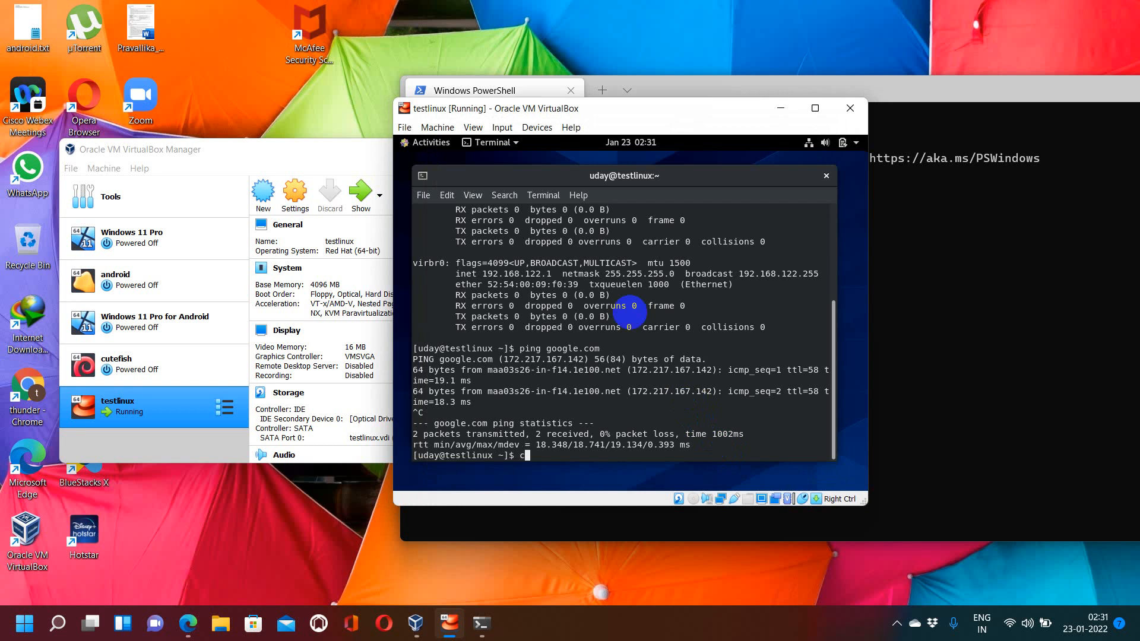
{"action": "key", "text": "Return"}
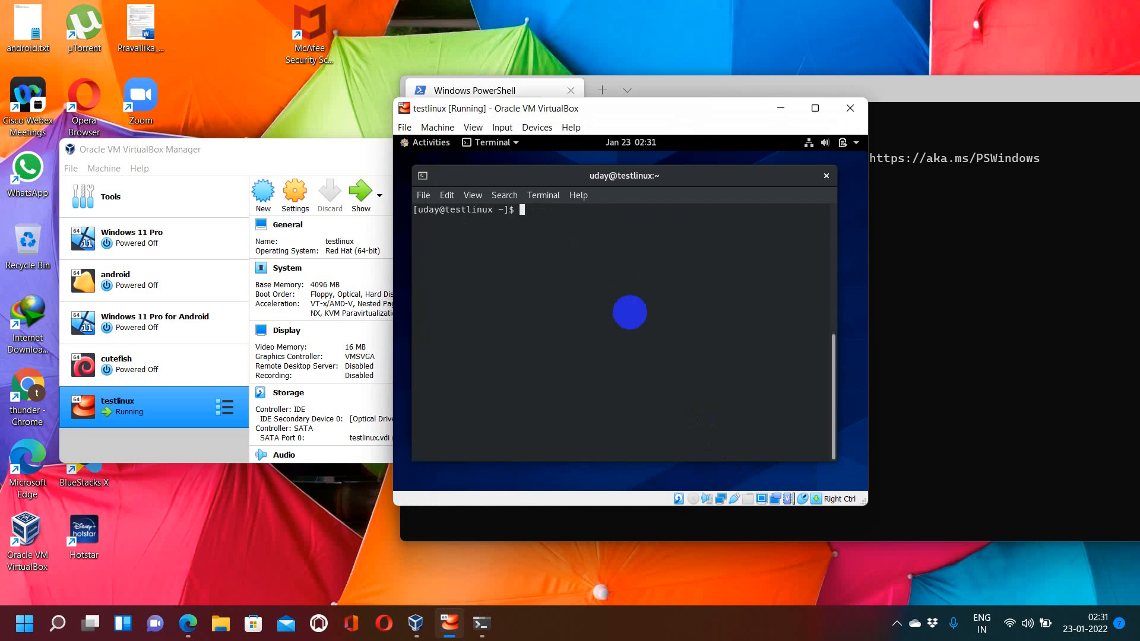
{"action": "key", "text": "Up"}
{"action": "key", "text": "Up"}
{"action": "key", "text": "Up"}
{"action": "key", "text": "Return"}
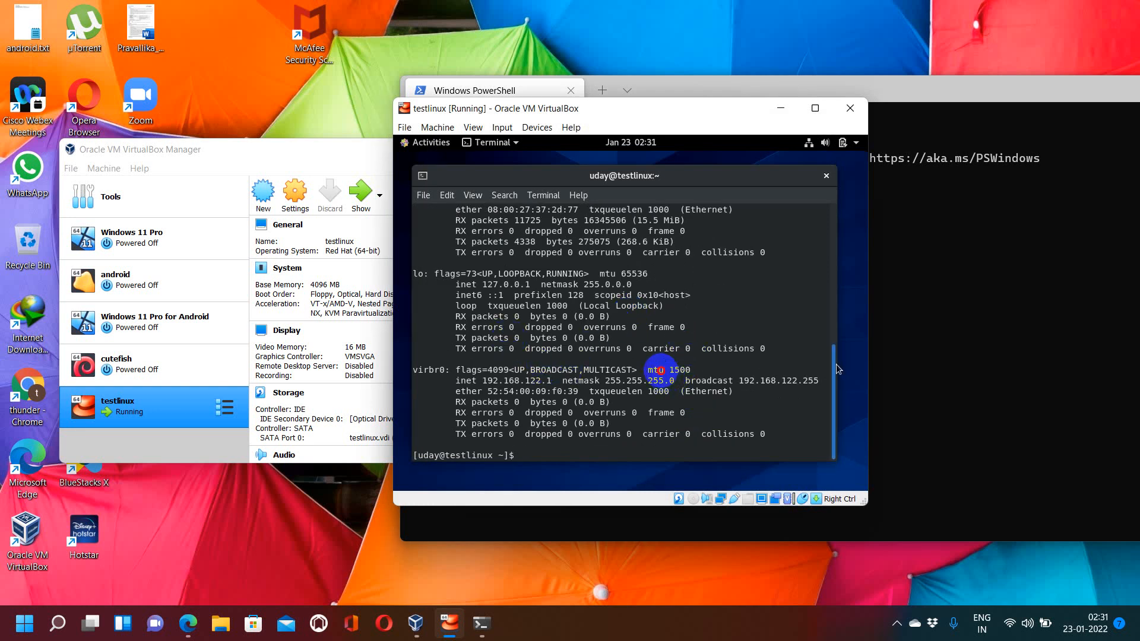
{"action": "left_click_drag", "start_coordinate": [836, 364], "coordinate": [835, 320]}
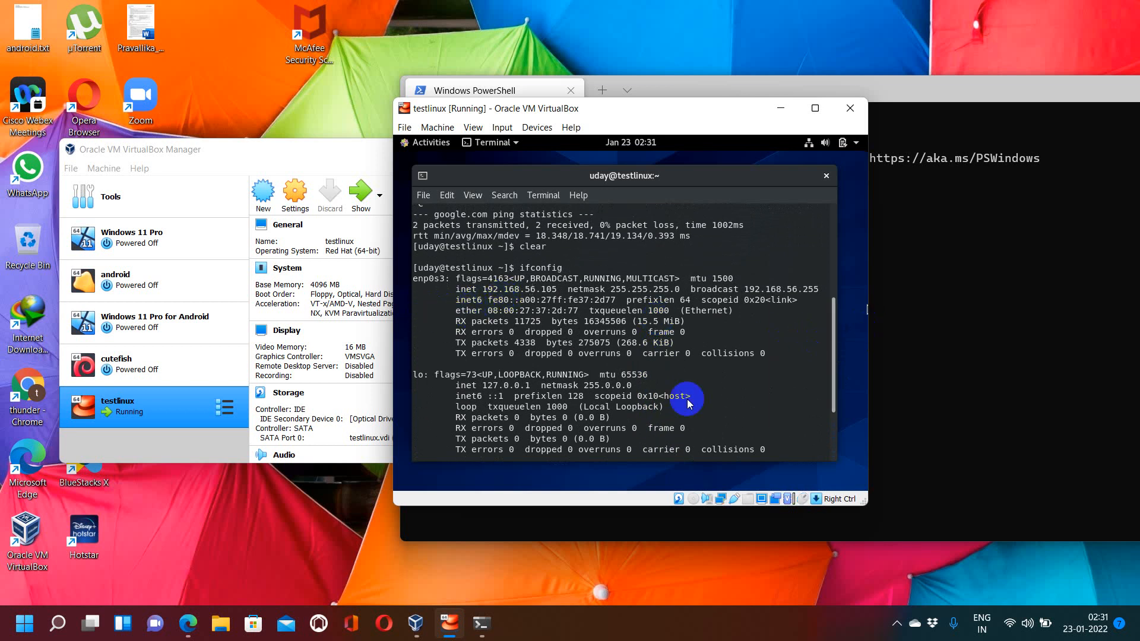
Step: Ping the VM at 192.168.56.105 from PowerShell and stop the ping
{"action": "left_click", "coordinate": [933, 350]}
{"action": "type", "text": "pi"}
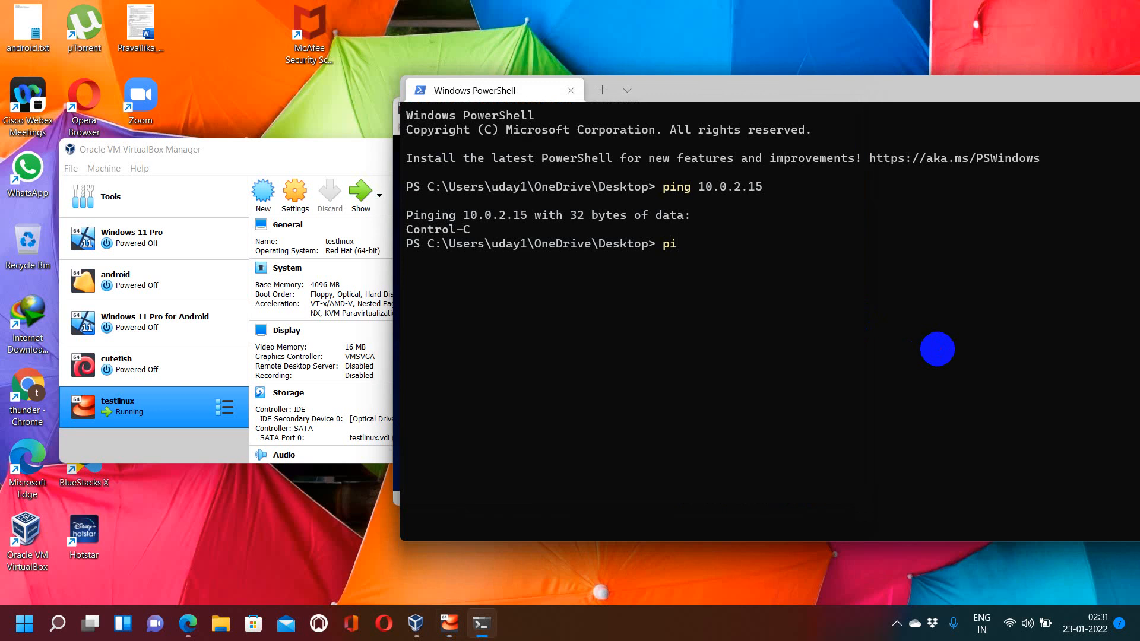
{"action": "type", "text": "ng 192/"}
{"action": "key", "text": "BackSpace"}
{"action": "type", "text": ".168.56.105"}
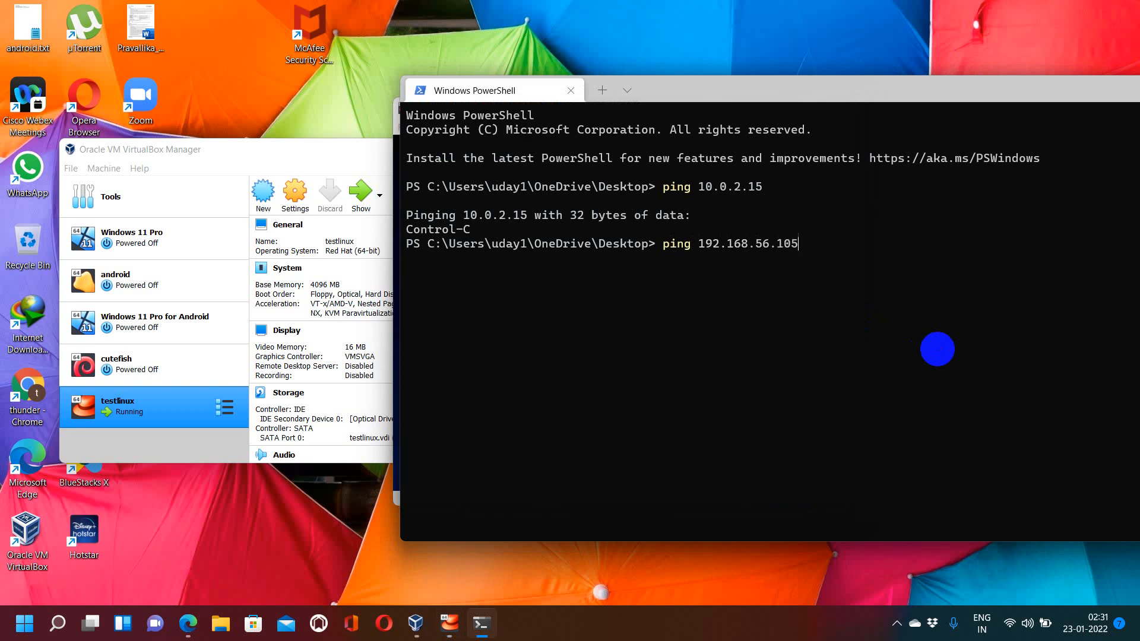
{"action": "key", "text": "Return"}
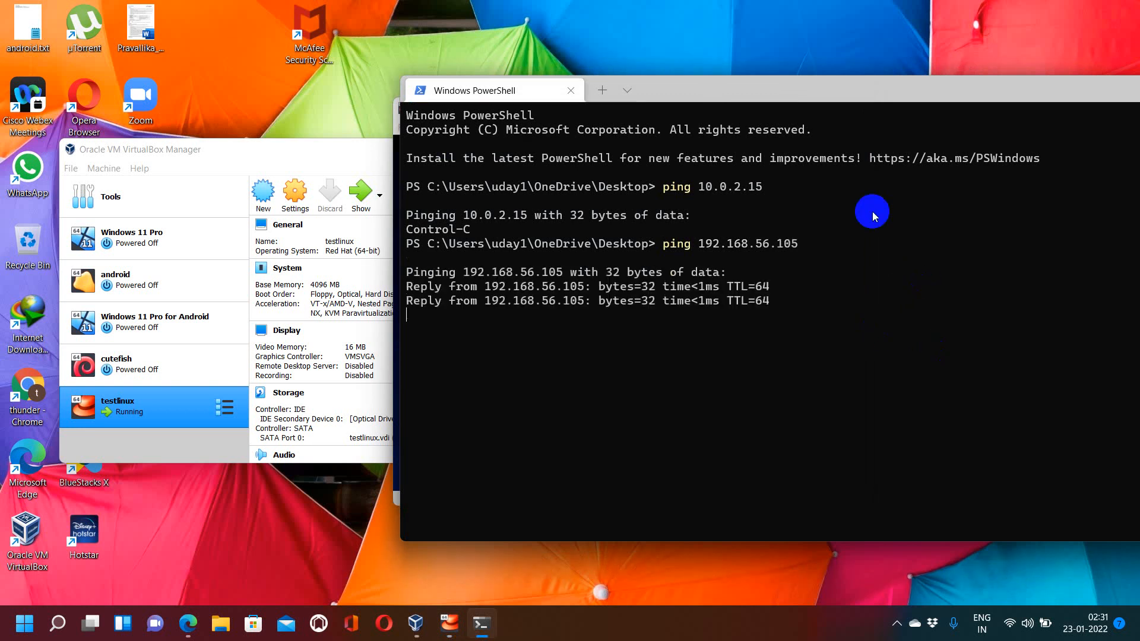
{"action": "key", "text": "ctrl+c"}
Step: Move PowerShell aside and ping google.com from the VM terminal
{"action": "left_click_drag", "start_coordinate": [803, 102], "coordinate": [1048, 80]}
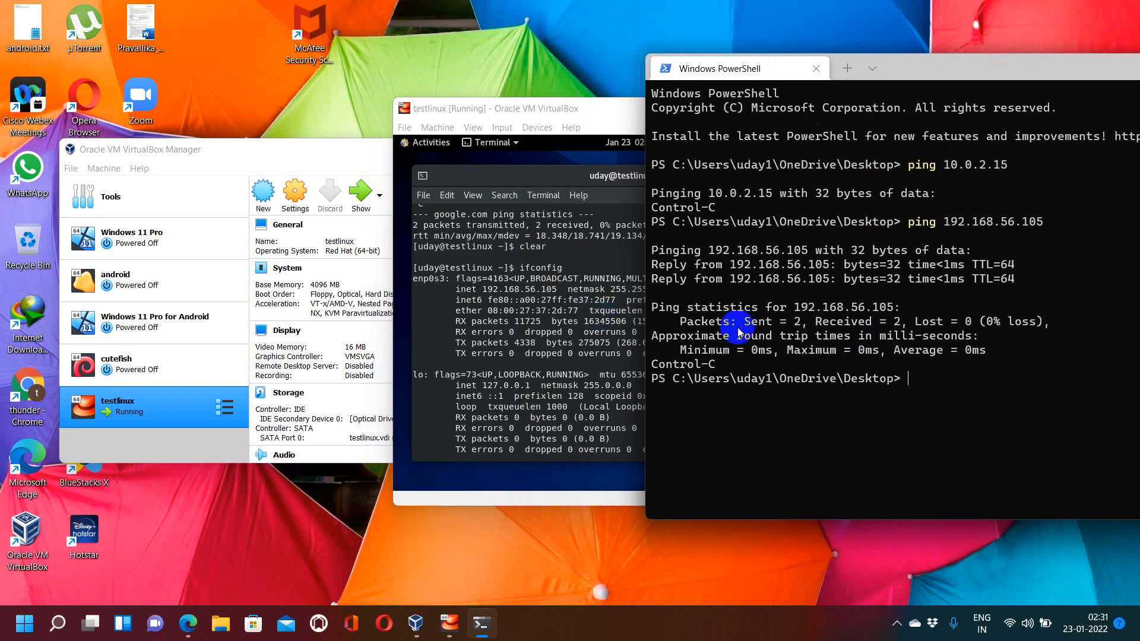
{"action": "left_click", "coordinate": [629, 312]}
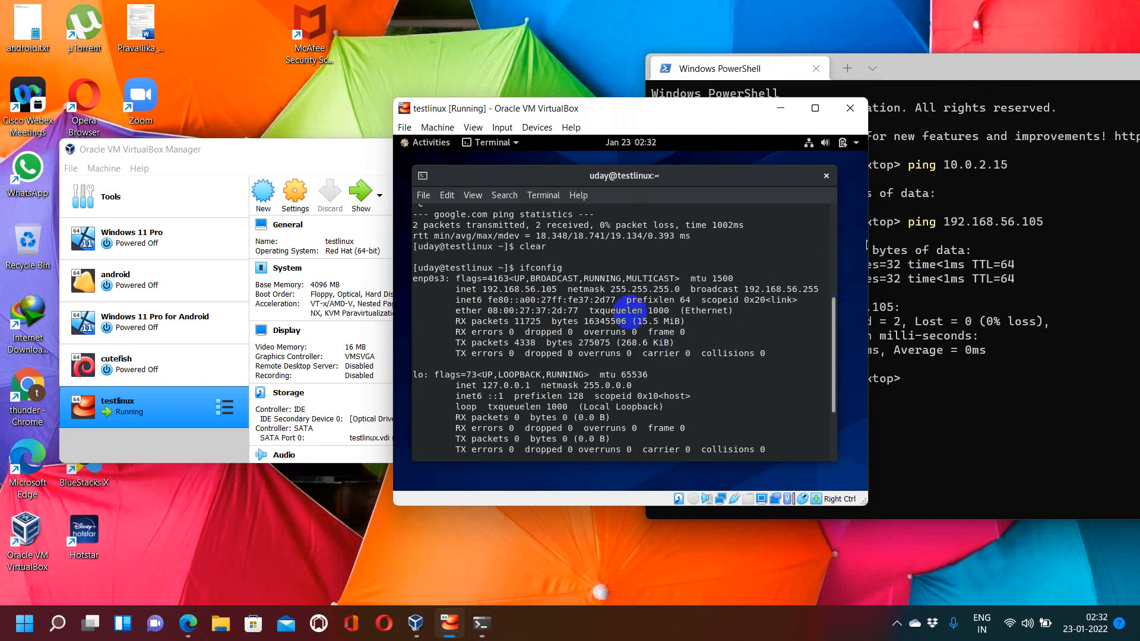
{"action": "type", "text": "pi"}
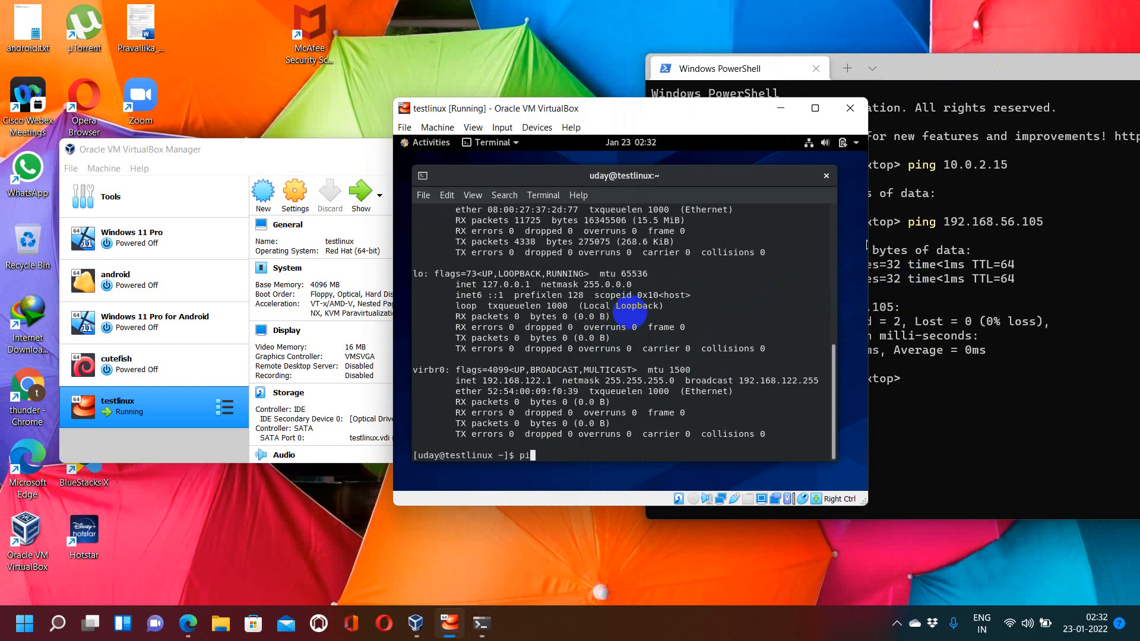
{"action": "type", "text": "ng google.com"}
{"action": "key", "text": "Return"}
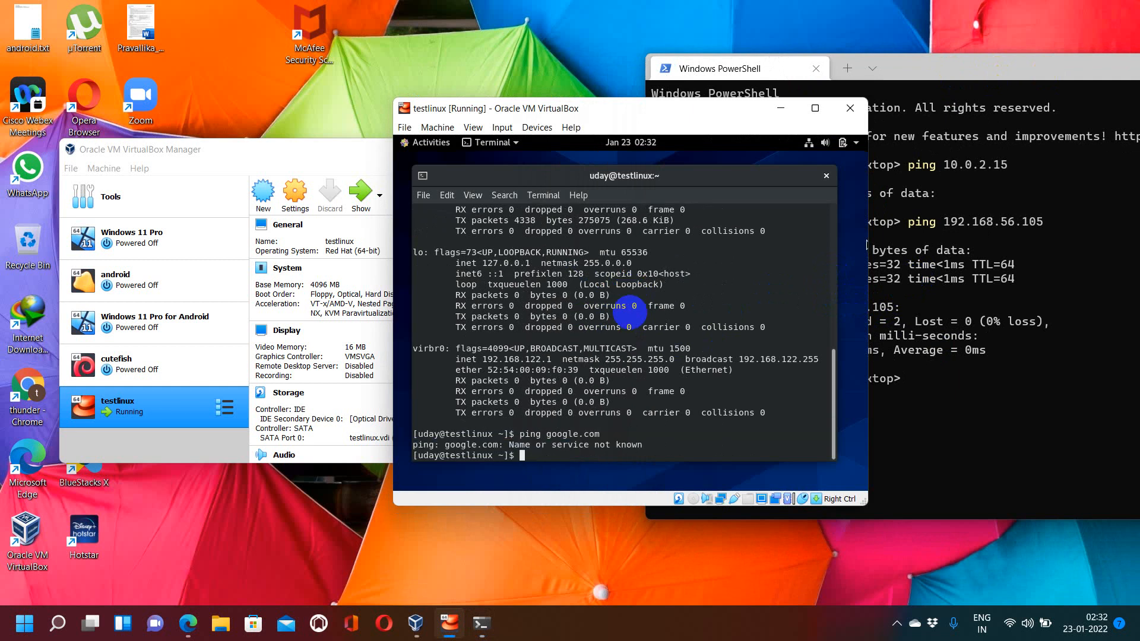
{"action": "right_click", "coordinate": [719, 499]}
{"action": "left_click", "coordinate": [728, 509]}
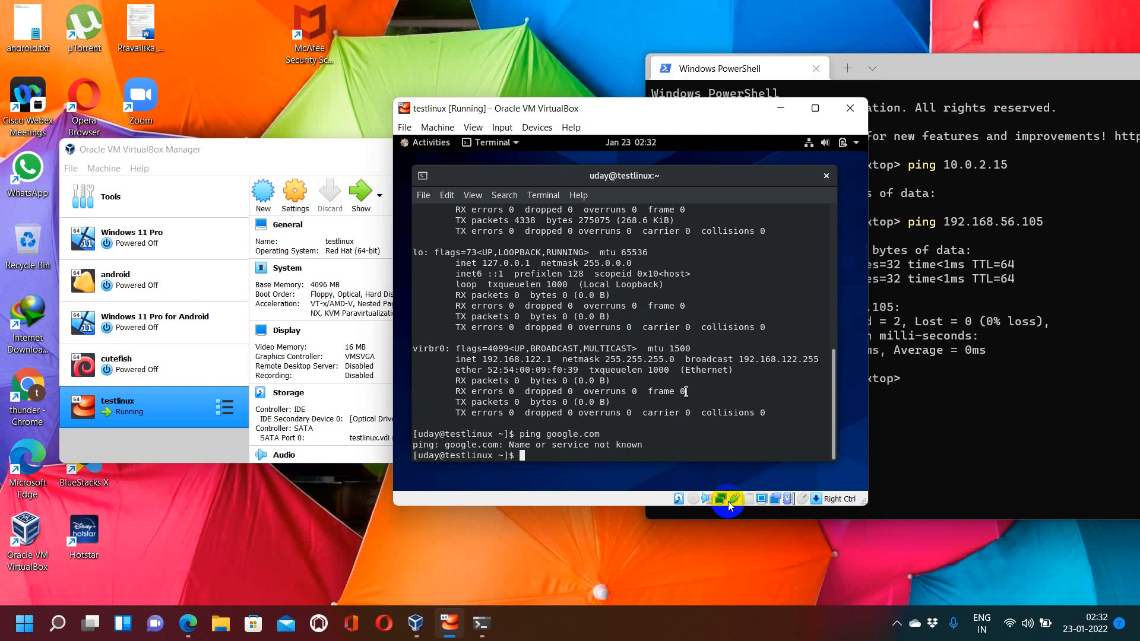
{"action": "left_click", "coordinate": [623, 229]}
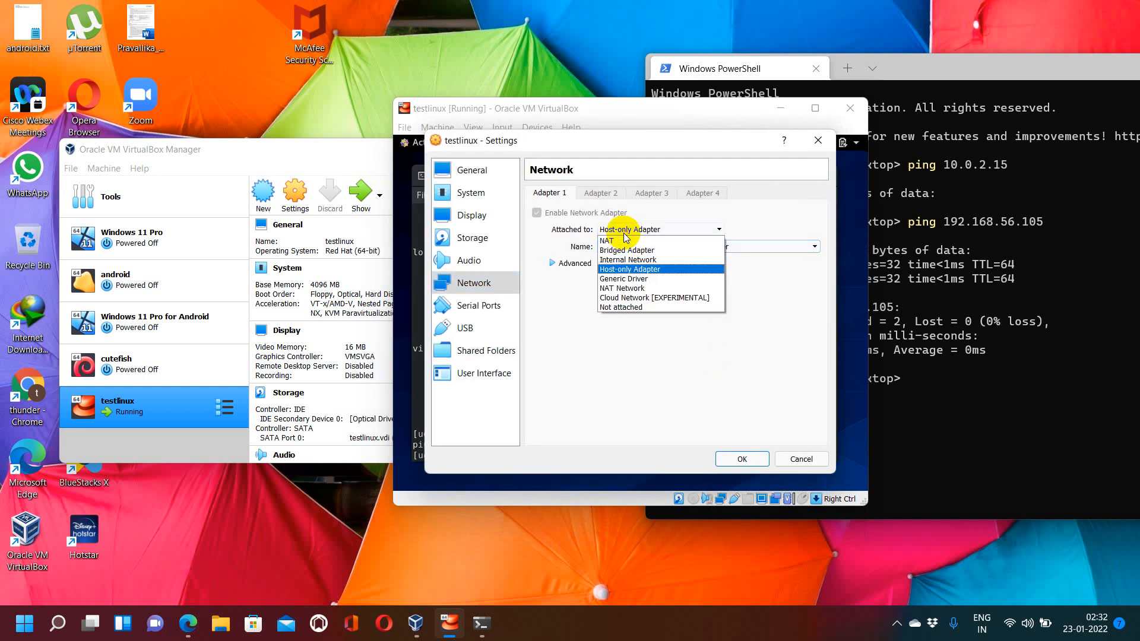
{"action": "left_click", "coordinate": [619, 250]}
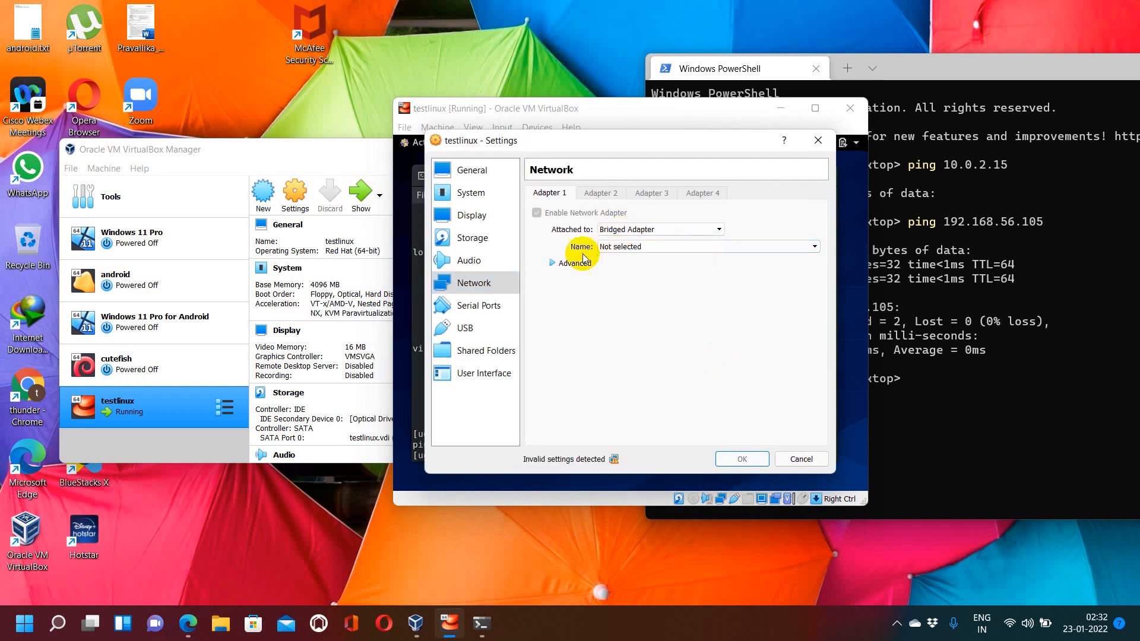
{"action": "left_click", "coordinate": [571, 264]}
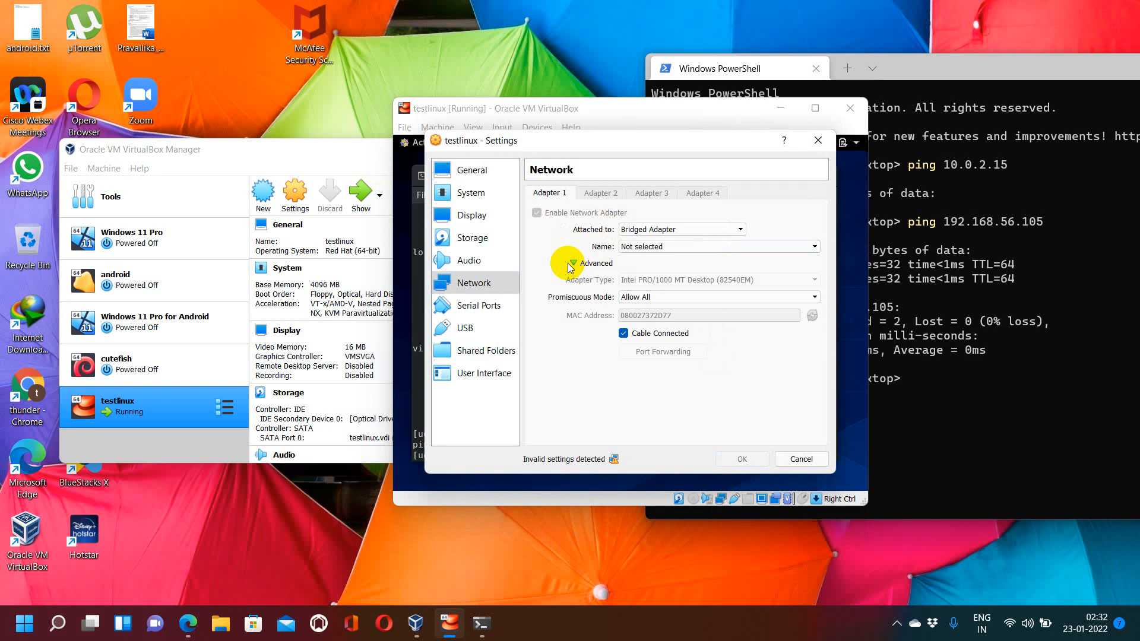
{"action": "left_click", "coordinate": [686, 230]}
{"action": "left_click", "coordinate": [686, 230]}
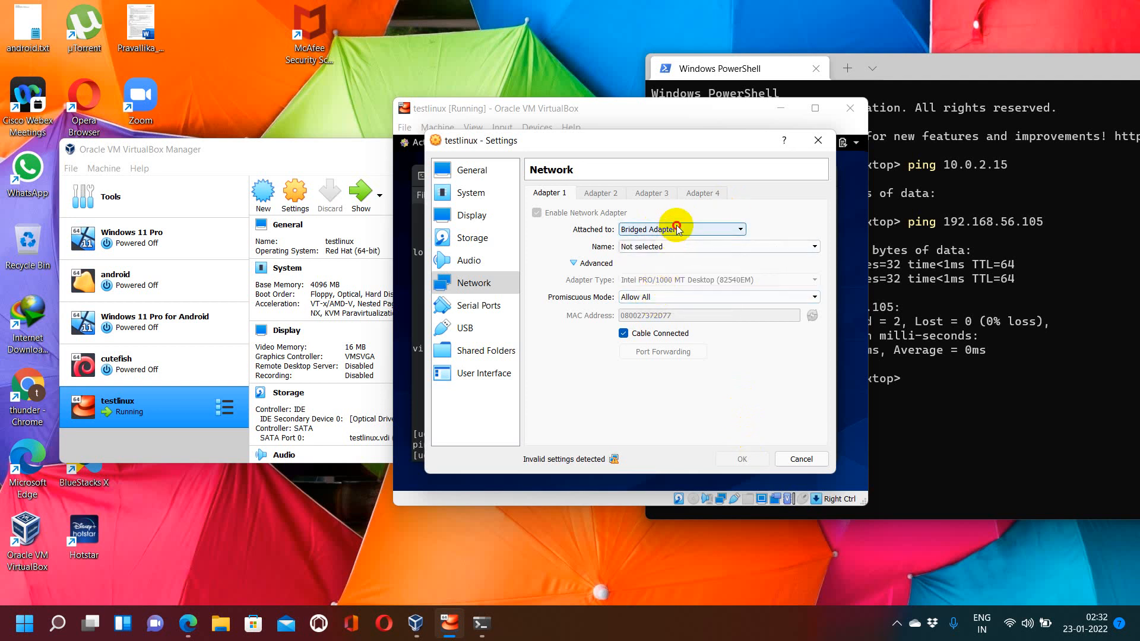
{"action": "left_click", "coordinate": [671, 230]}
{"action": "left_click", "coordinate": [649, 271]}
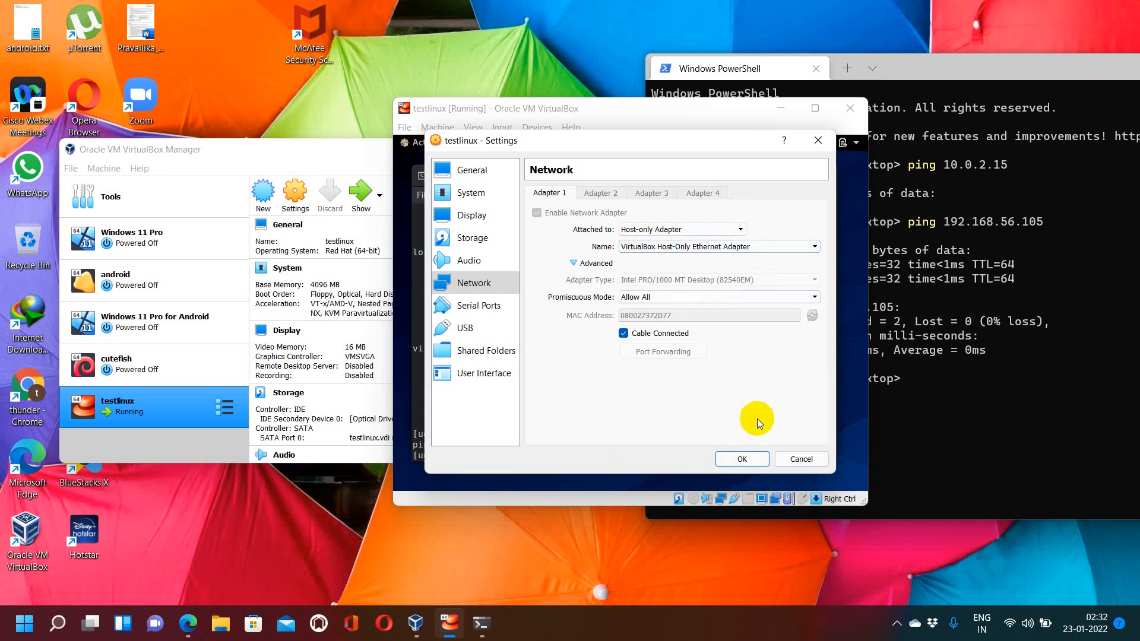
{"action": "left_click", "coordinate": [800, 459]}
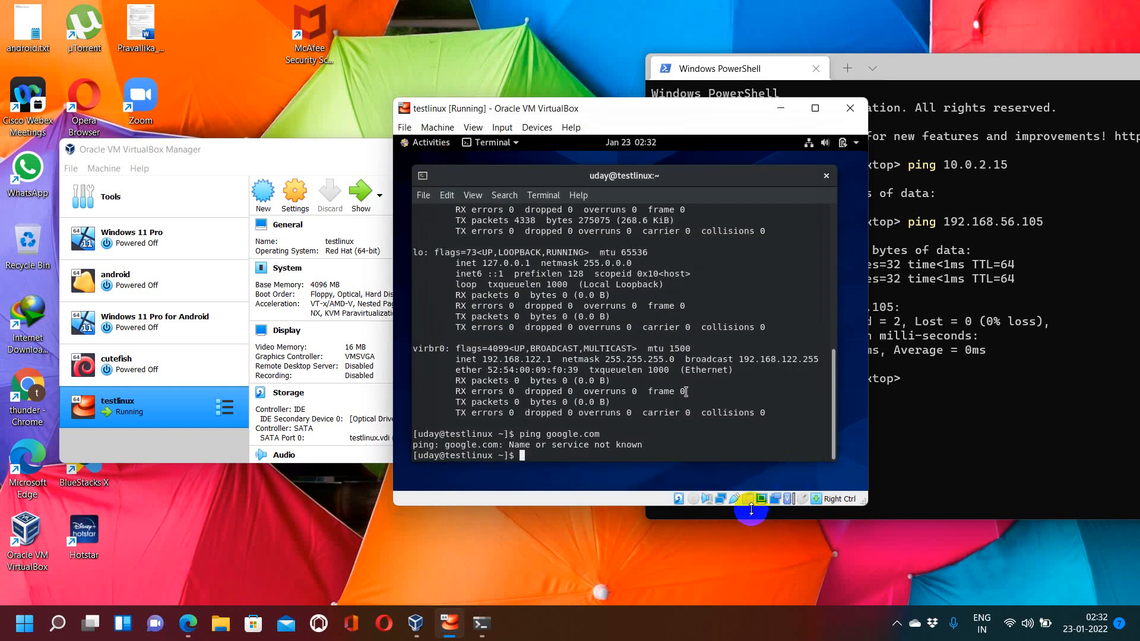
{"action": "right_click", "coordinate": [727, 500]}
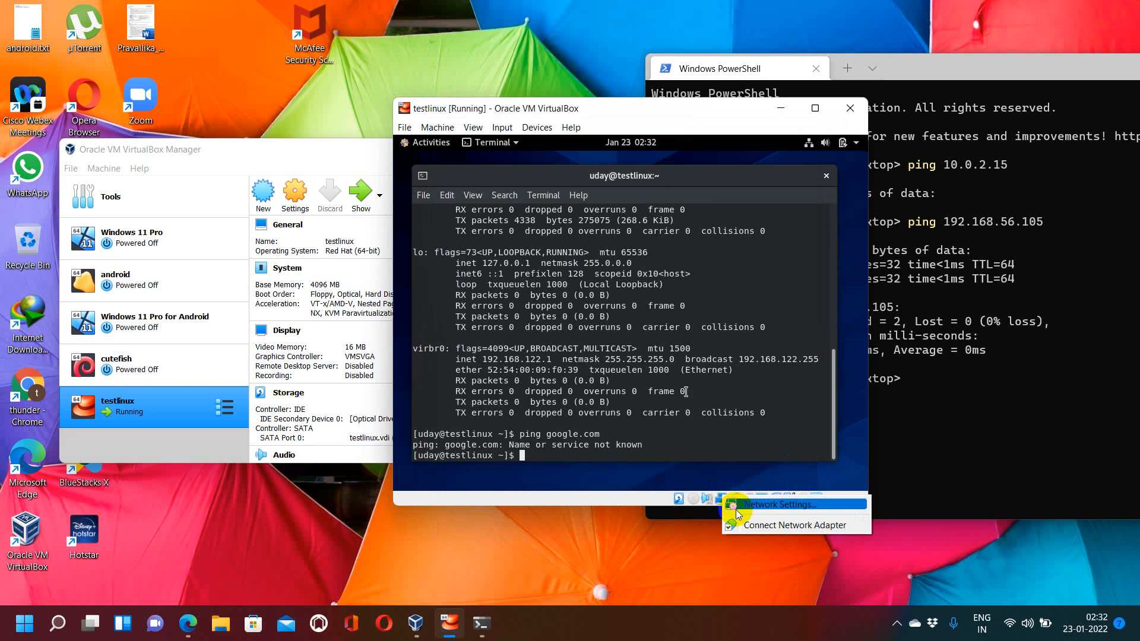
{"action": "left_click", "coordinate": [737, 506]}
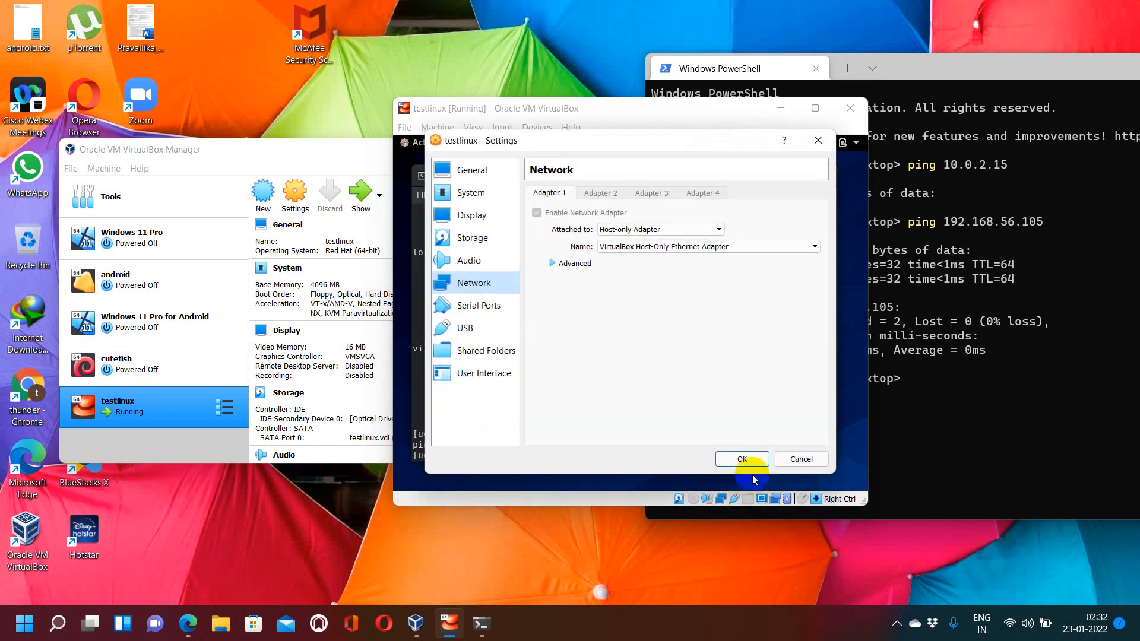
{"action": "left_click", "coordinate": [797, 460]}
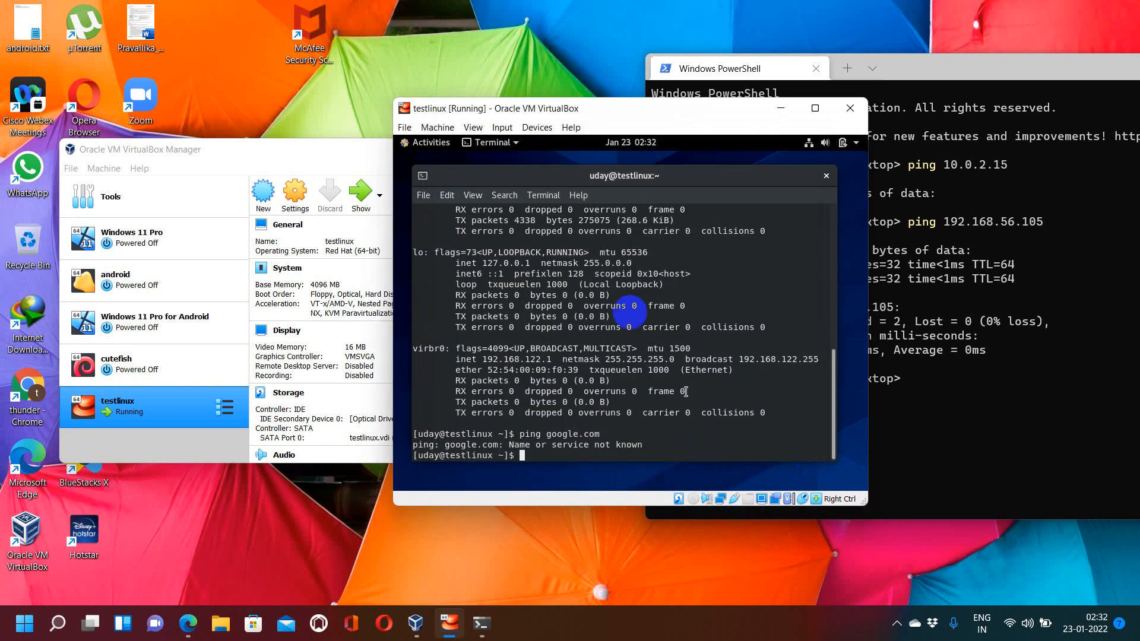
Step: Shut down the VM immediately with shutdown now from the terminal
{"action": "type", "text": "shut"}
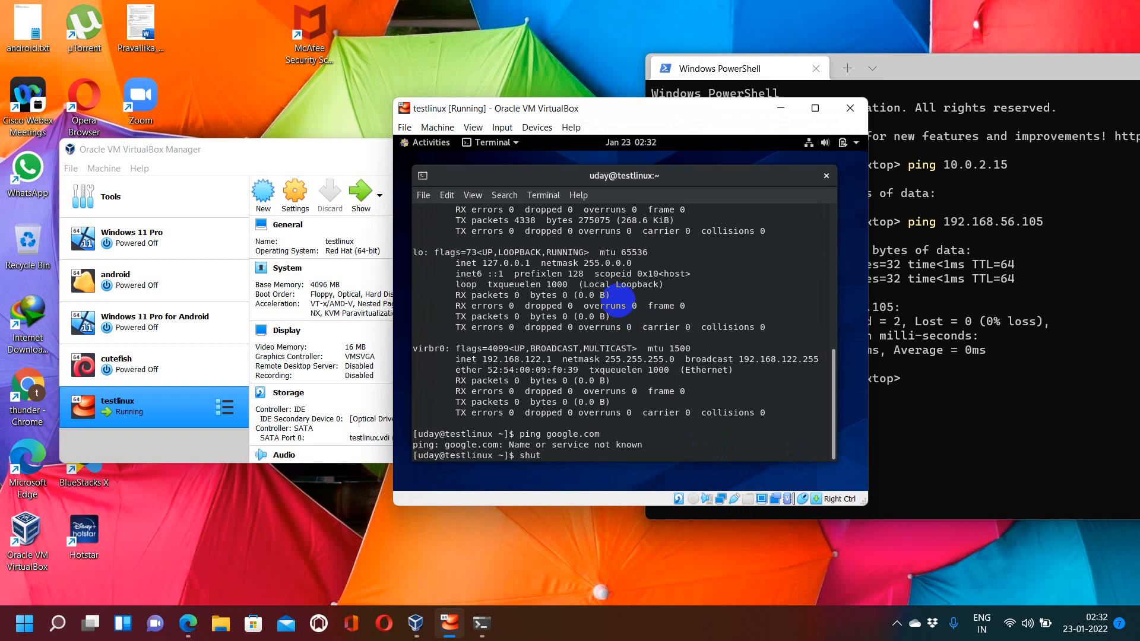
{"action": "type", "text": "down now"}
{"action": "key", "text": "Return"}
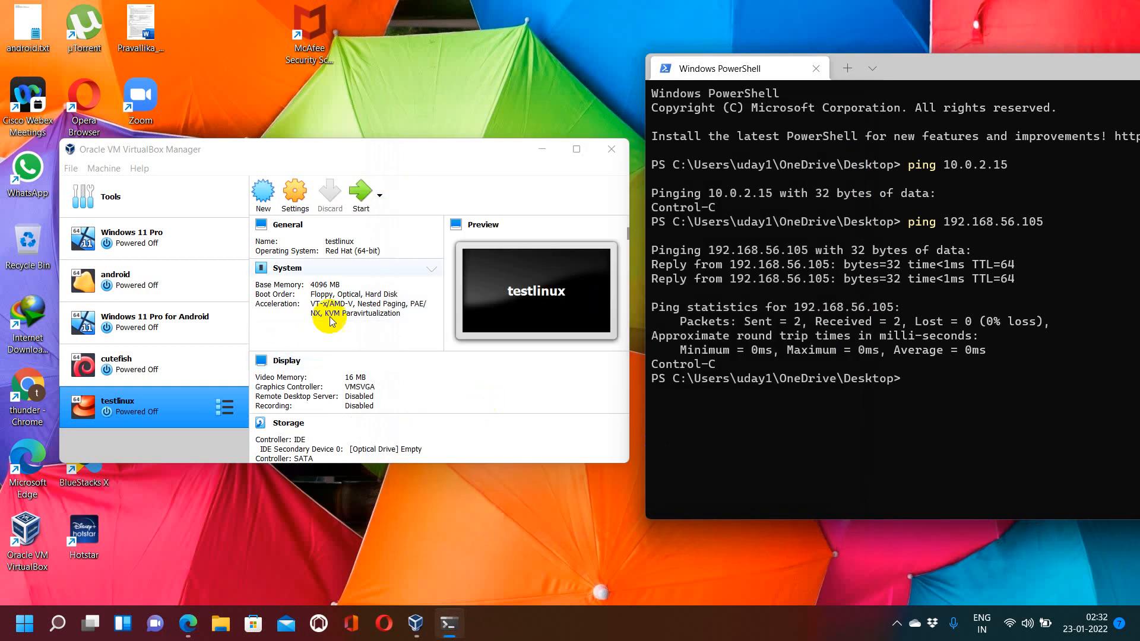
Step: Open the testlinux VM's network settings and attach Adapter 1 to NAT
{"action": "left_click", "coordinate": [295, 206]}
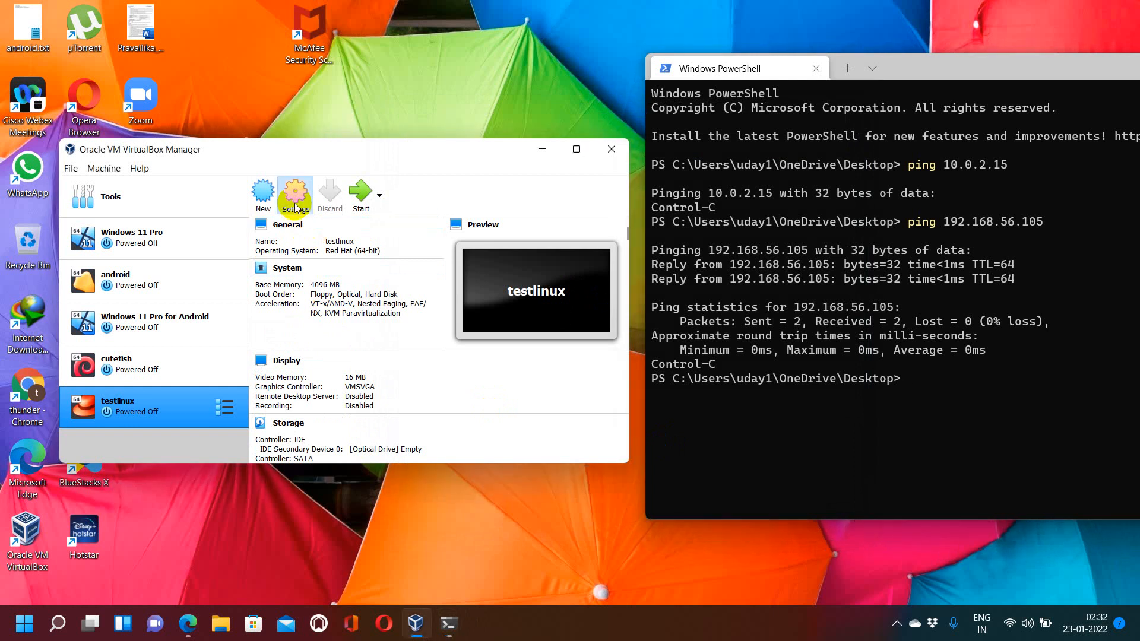
{"action": "left_click", "coordinate": [295, 207]}
{"action": "left_click", "coordinate": [202, 290]}
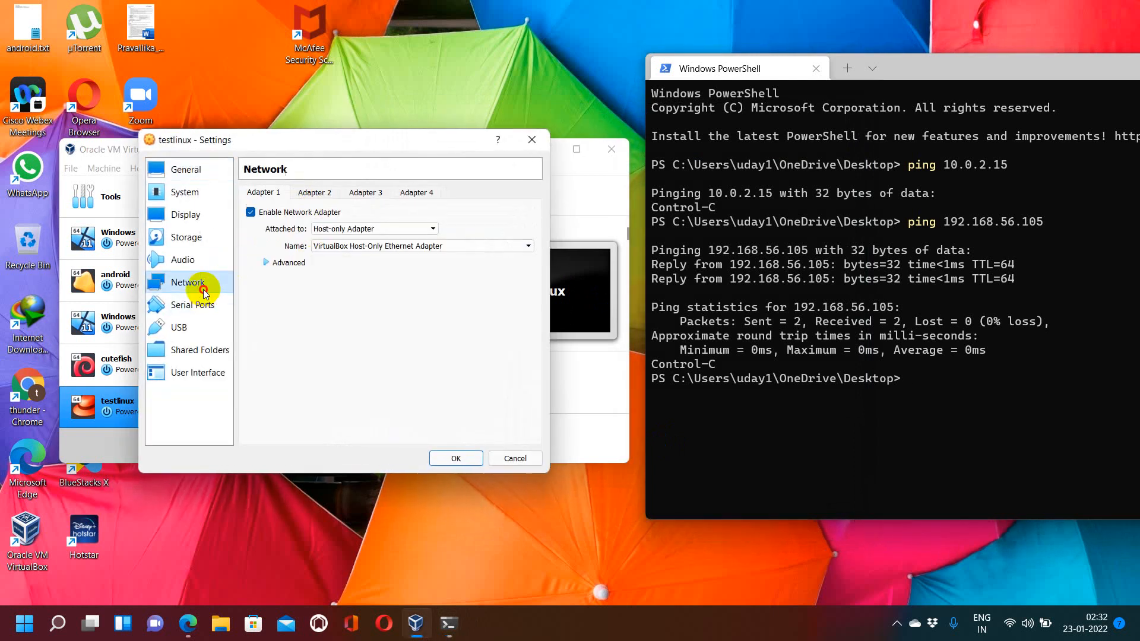
{"action": "left_click", "coordinate": [343, 229]}
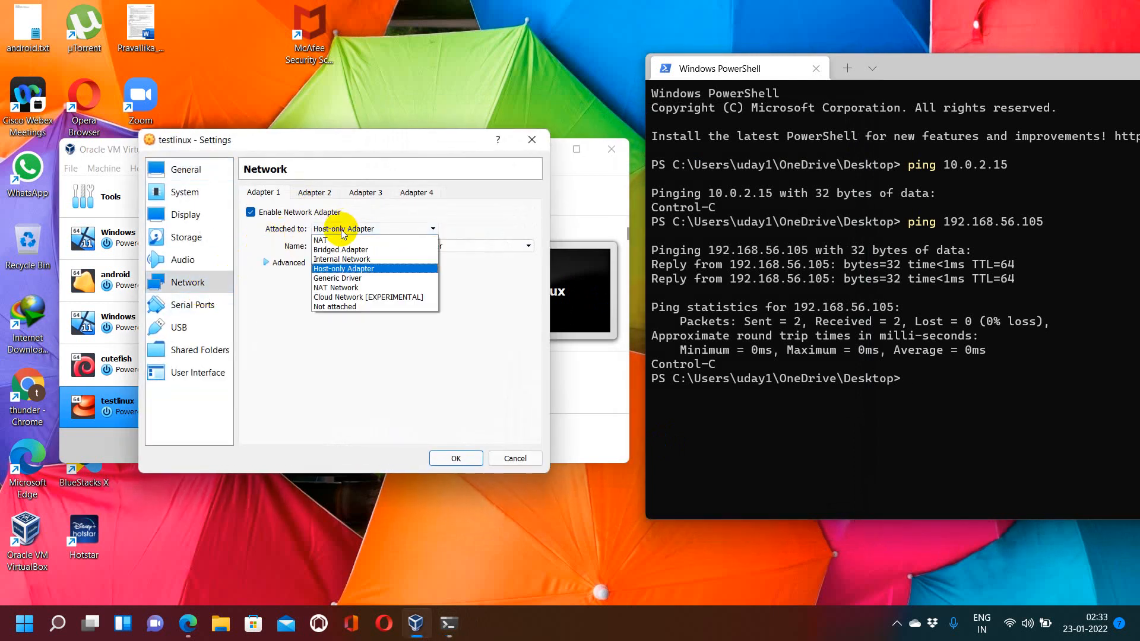
{"action": "left_click", "coordinate": [332, 239]}
{"action": "left_click", "coordinate": [278, 263]}
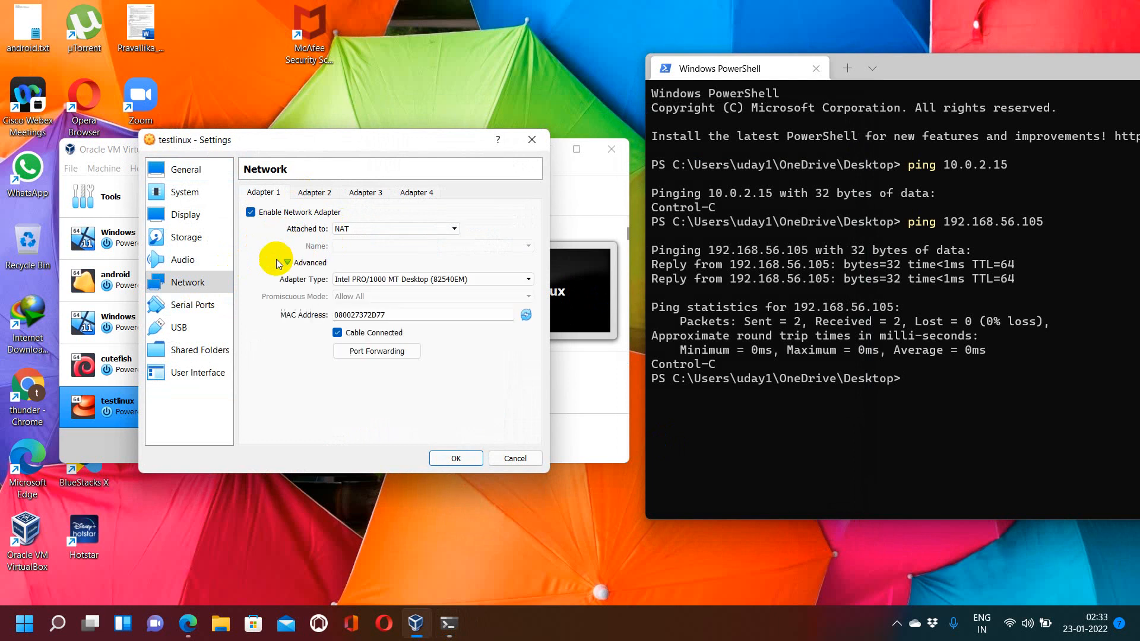
Step: Enable Adapter 2, attach it to Host-only Adapter with Promiscuous Mode Allow All, and save the settings
{"action": "left_click", "coordinate": [299, 191]}
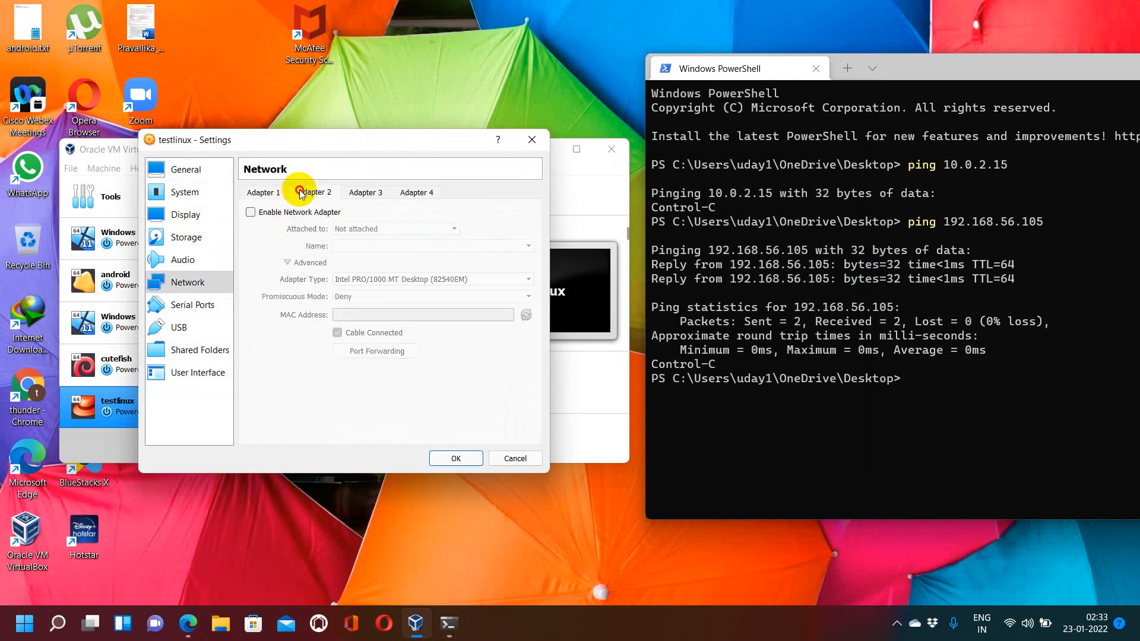
{"action": "left_click", "coordinate": [265, 214]}
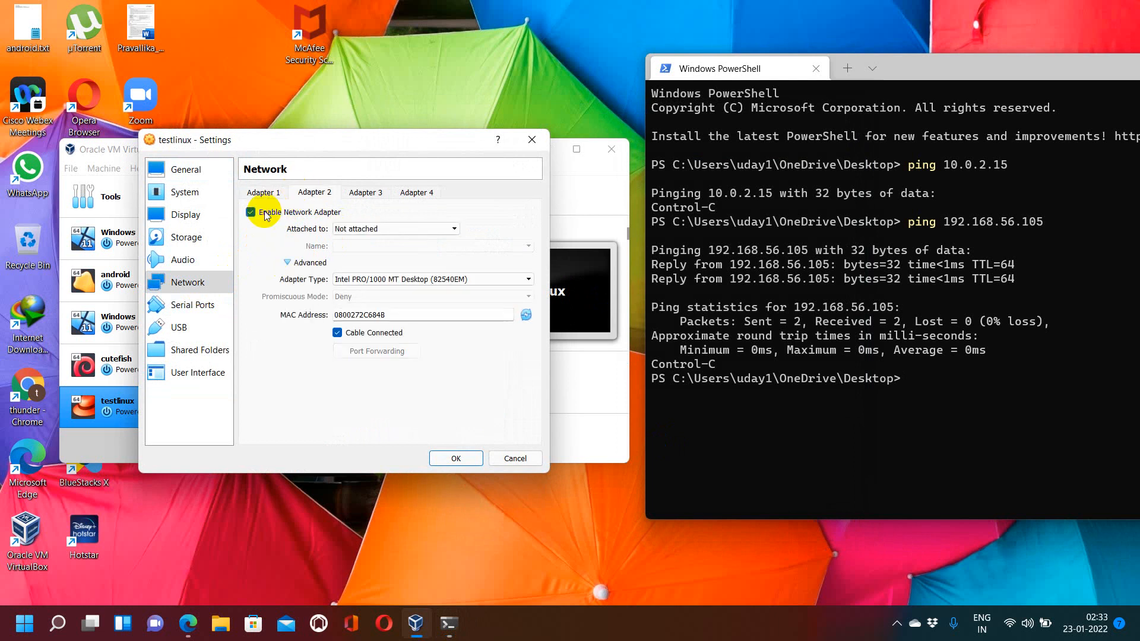
{"action": "left_click", "coordinate": [363, 230]}
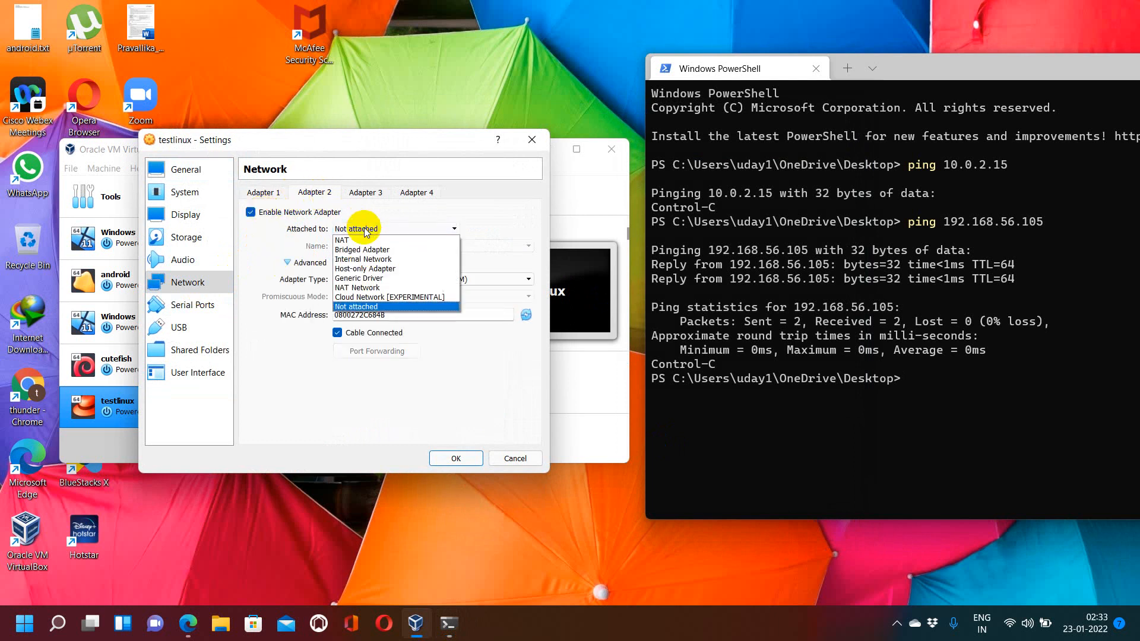
{"action": "left_click", "coordinate": [346, 271]}
{"action": "left_click", "coordinate": [368, 296]}
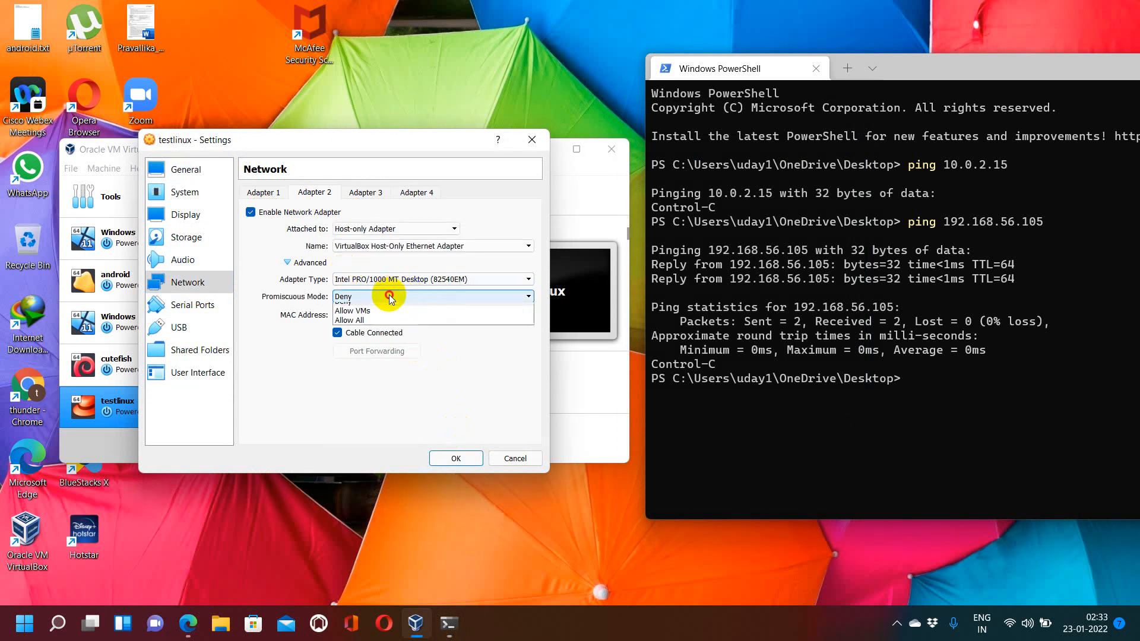
{"action": "left_click", "coordinate": [369, 327]}
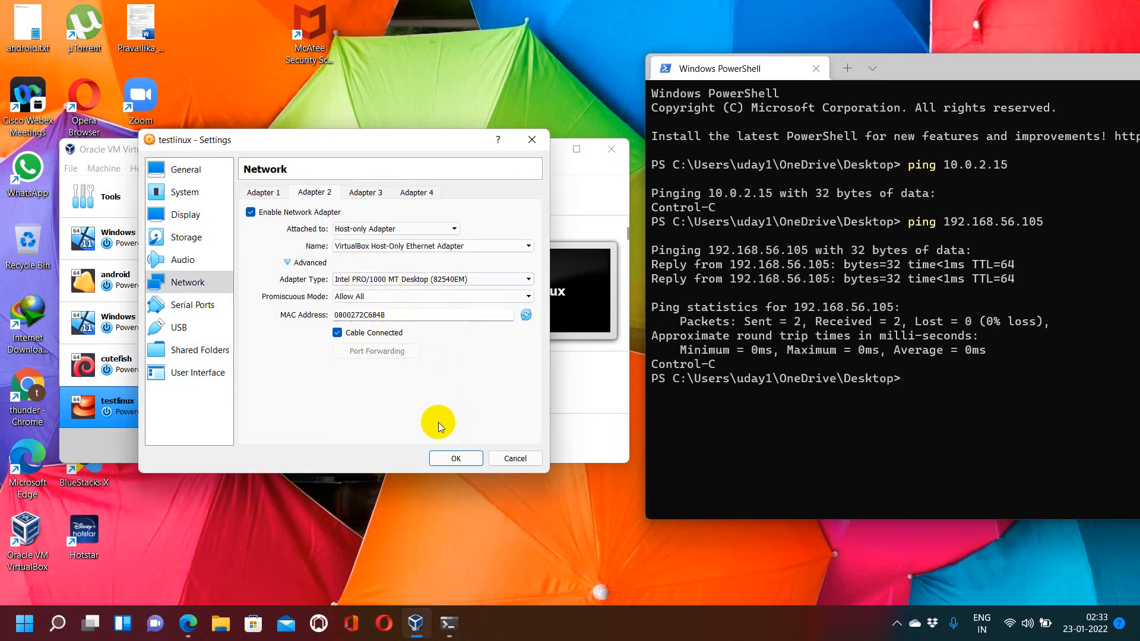
{"action": "left_click", "coordinate": [449, 455]}
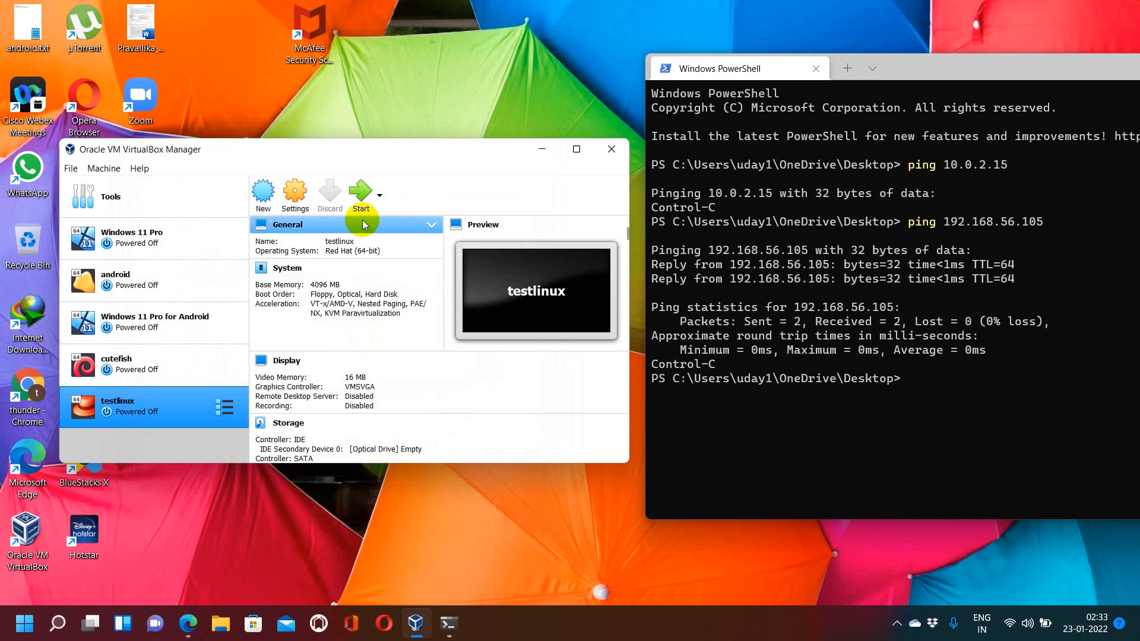
Step: Start the testlinux VM and dismiss the keyboard auto-capture notice
{"action": "left_click", "coordinate": [360, 195]}
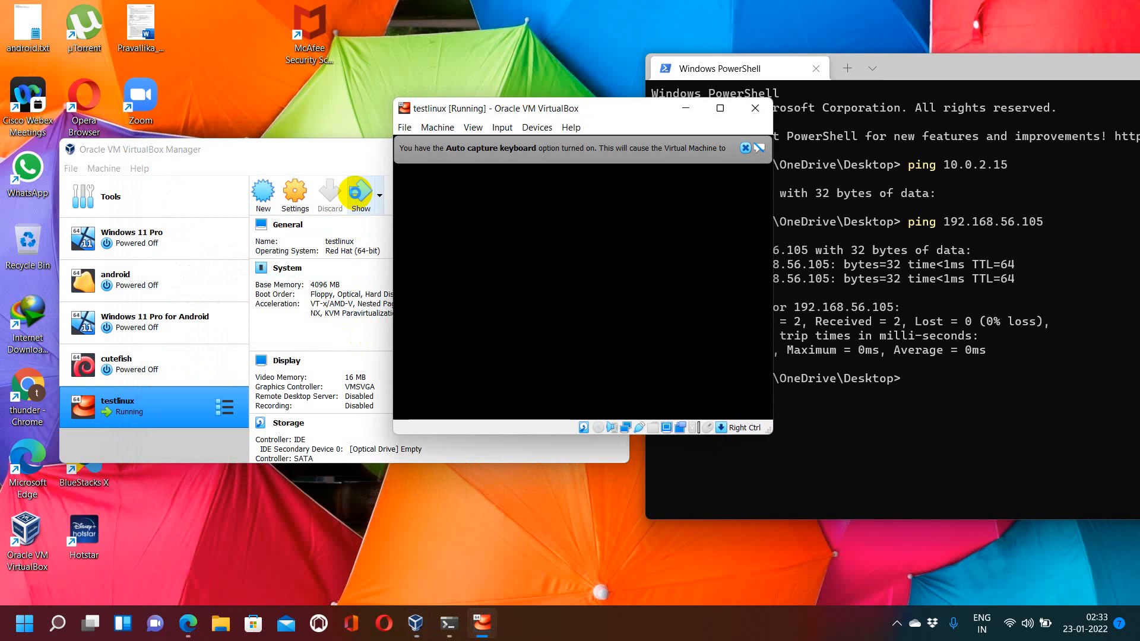
{"action": "left_click", "coordinate": [744, 155]}
{"action": "left_click", "coordinate": [748, 150]}
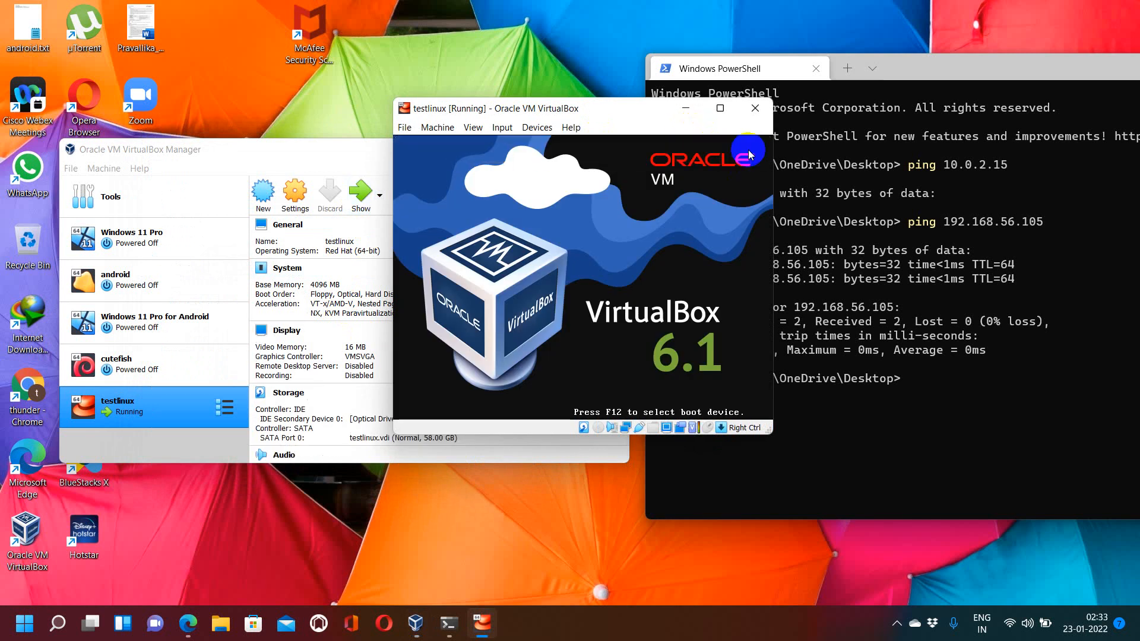
{"action": "left_click", "coordinate": [791, 200]}
{"action": "key", "text": "Return"}
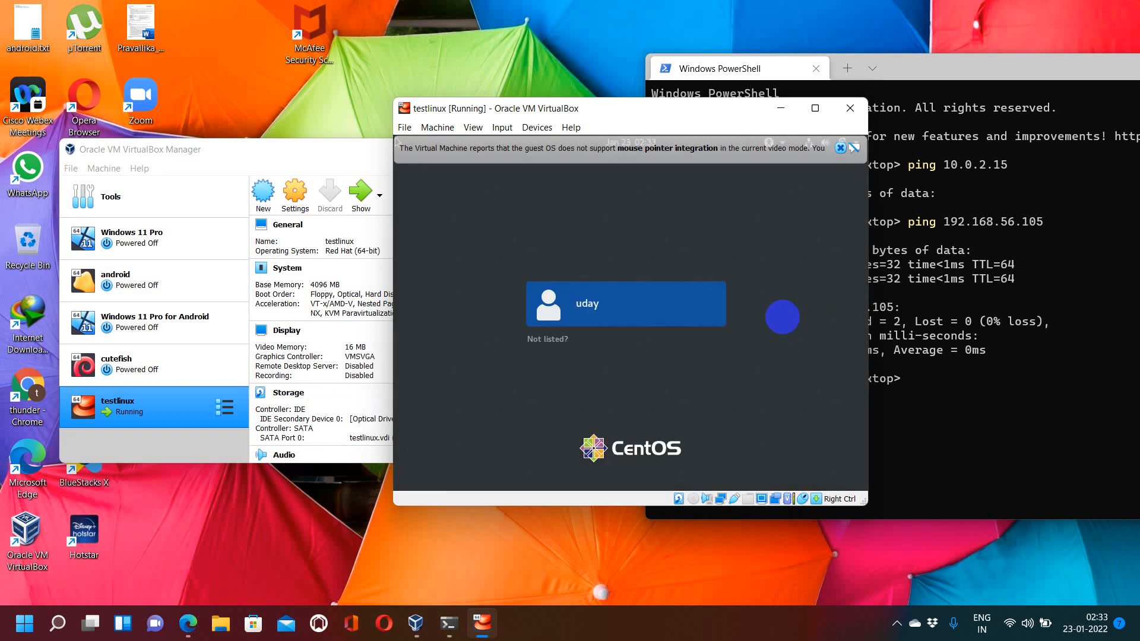
Step: Sign in to the user account with its password
{"action": "key", "text": "Return"}
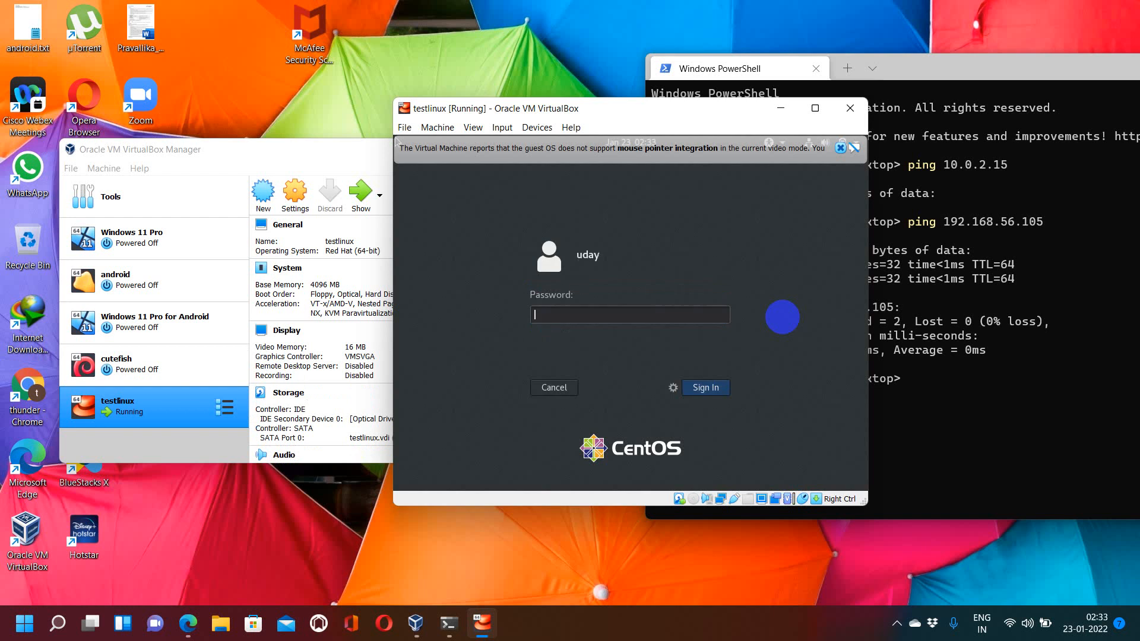
{"action": "type", "text": "•••••"}
{"action": "key", "text": "Return"}
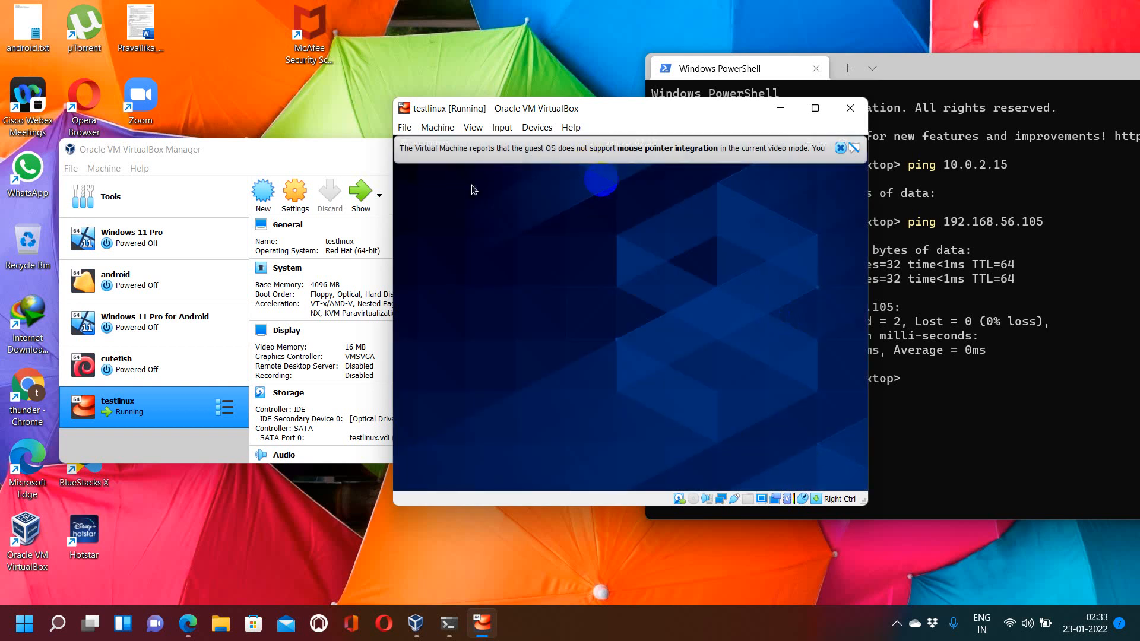
Step: Dismiss the mouse pointer integration notice in the VM window
{"action": "right_click", "coordinate": [504, 212]}
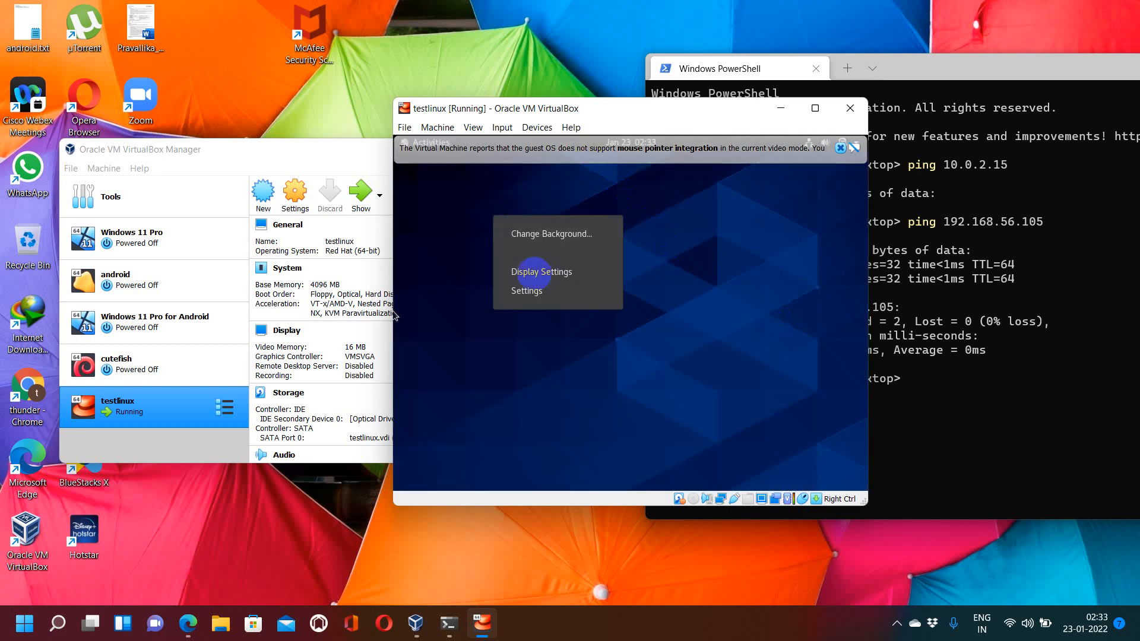
{"action": "left_click", "coordinate": [537, 271]}
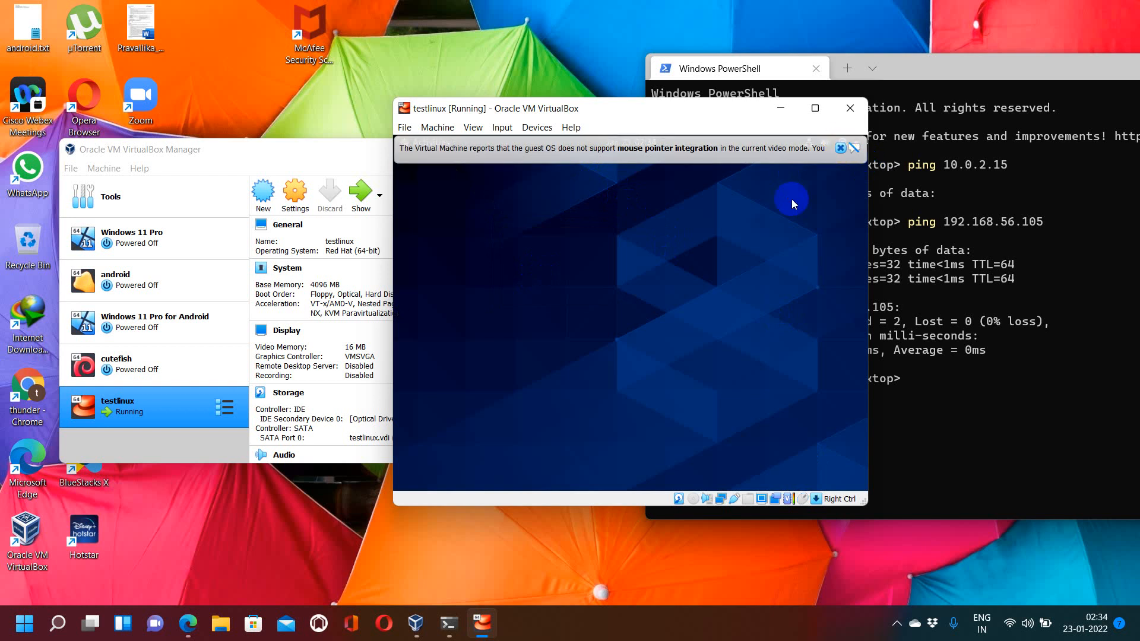
{"action": "left_click", "coordinate": [848, 149]}
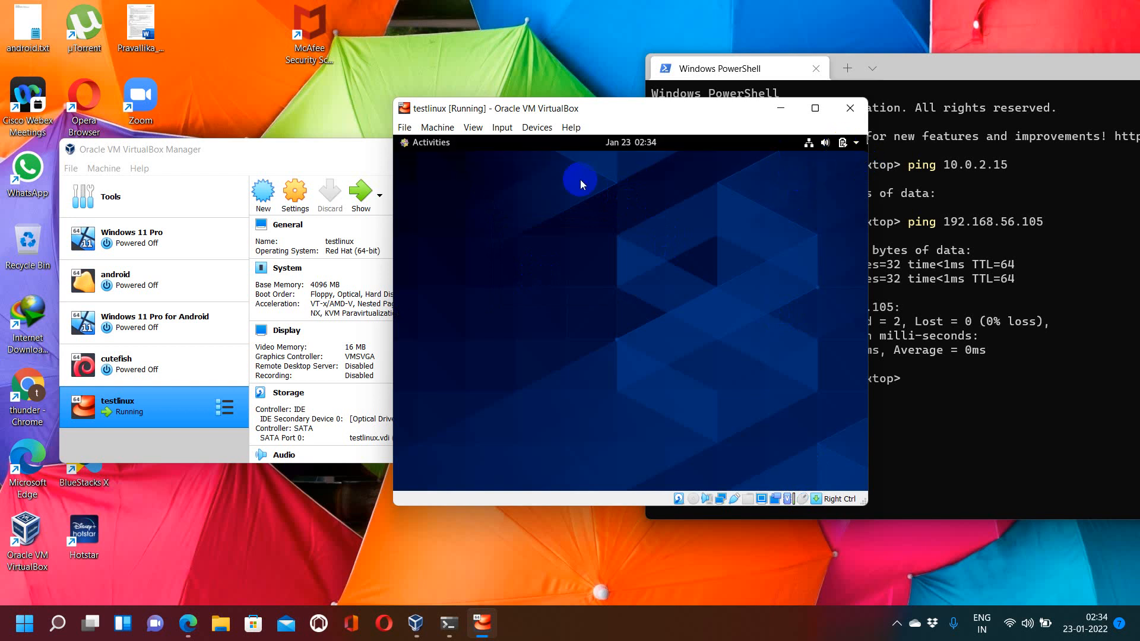
Step: Open a terminal in the CentOS guest and run ifconfig to examine the network interfaces
{"action": "left_click", "coordinate": [445, 143]}
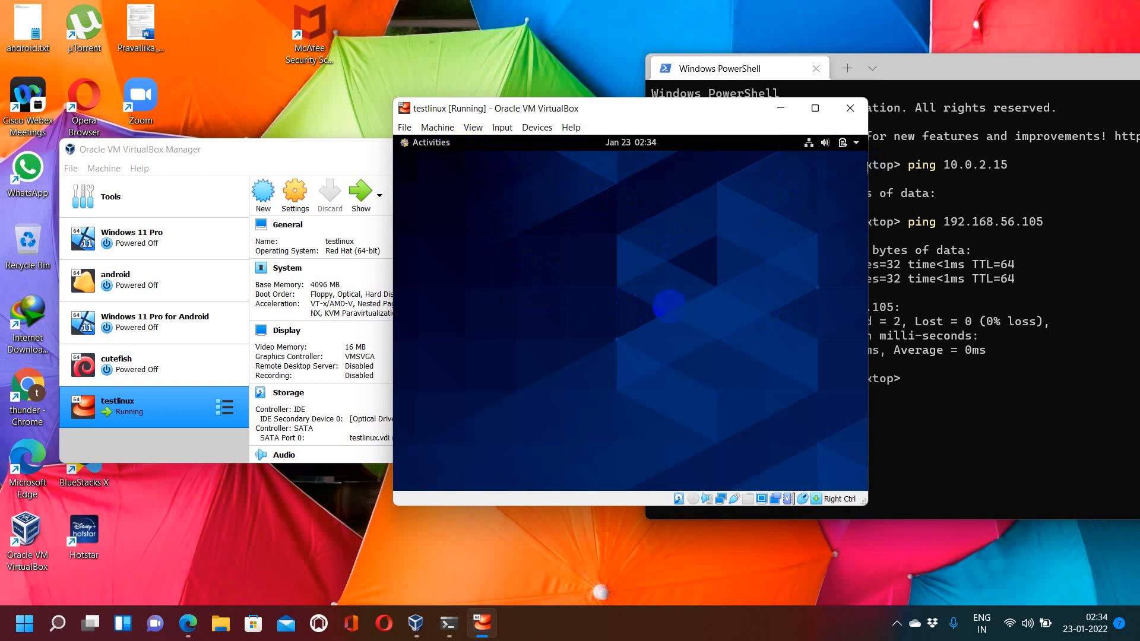
{"action": "left_click", "coordinate": [444, 143]}
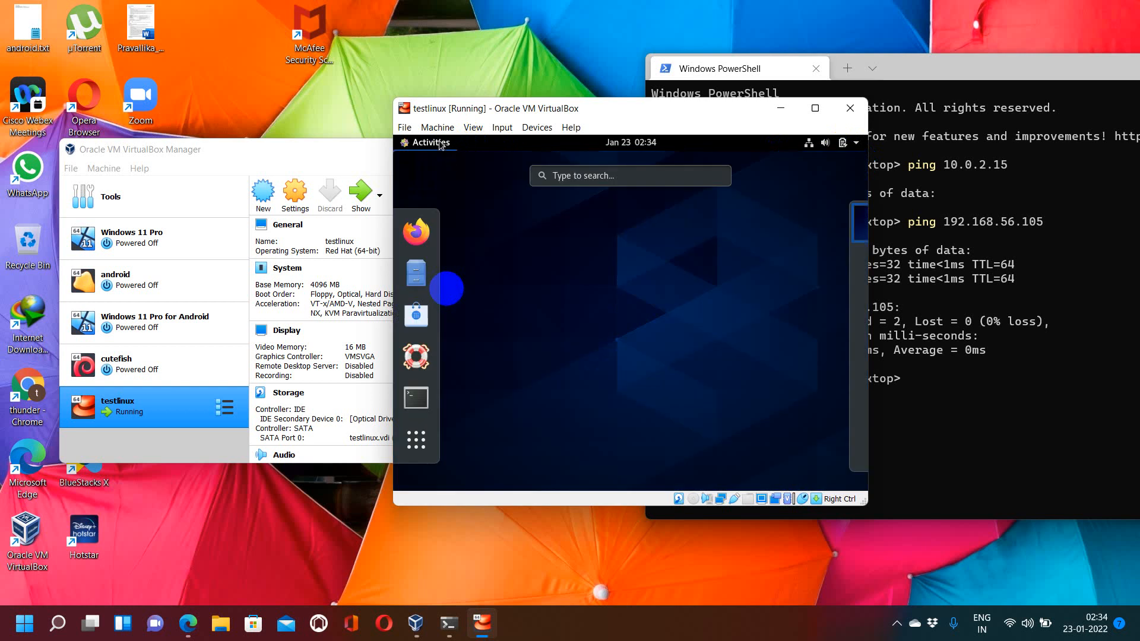
{"action": "left_click", "coordinate": [417, 398]}
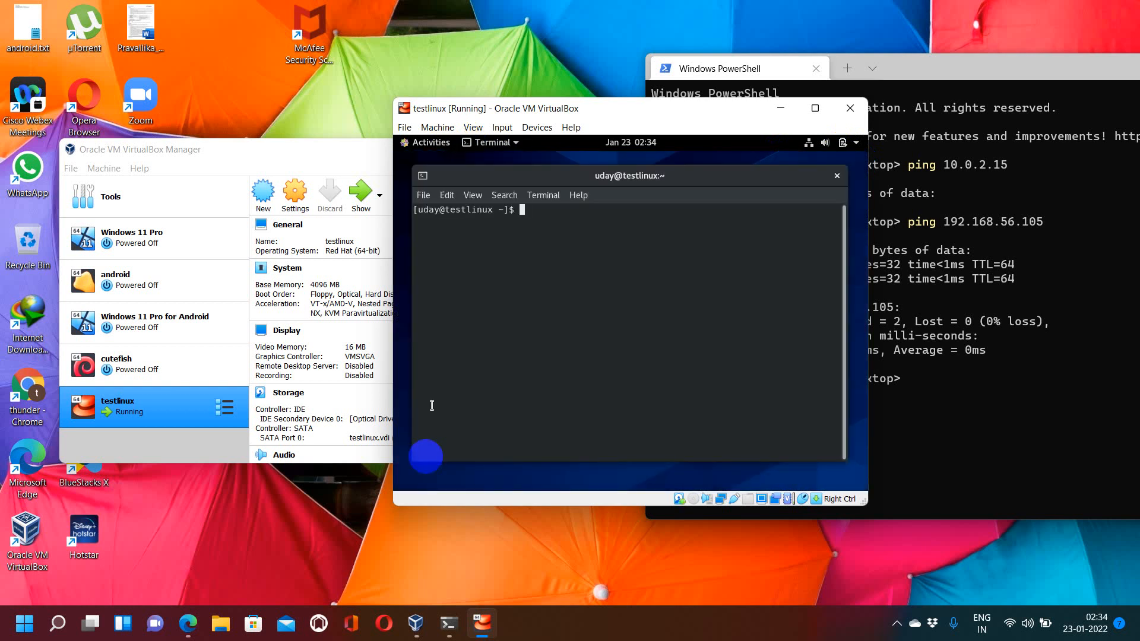
{"action": "type", "text": "ifconfig"}
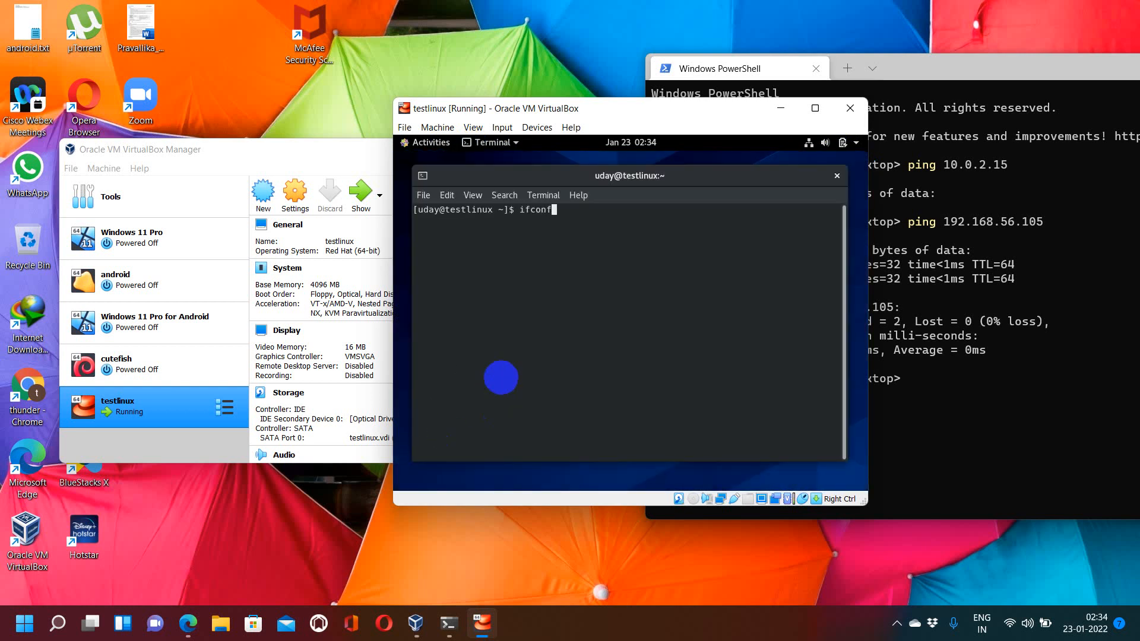
{"action": "key", "text": "Return"}
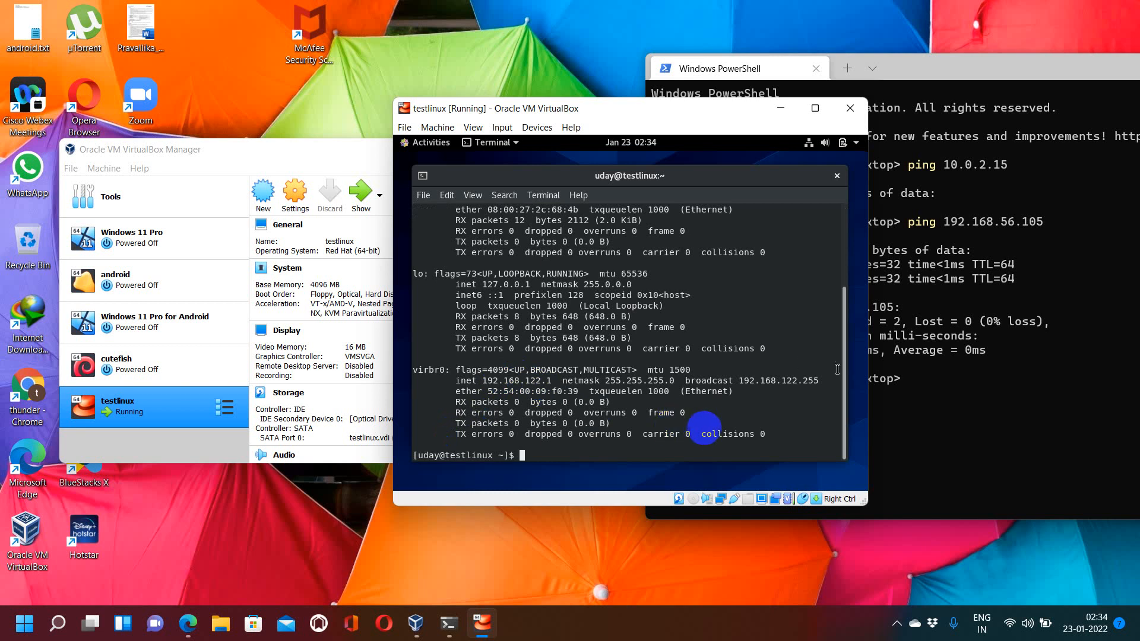
{"action": "left_click_drag", "start_coordinate": [843, 370], "coordinate": [837, 225]}
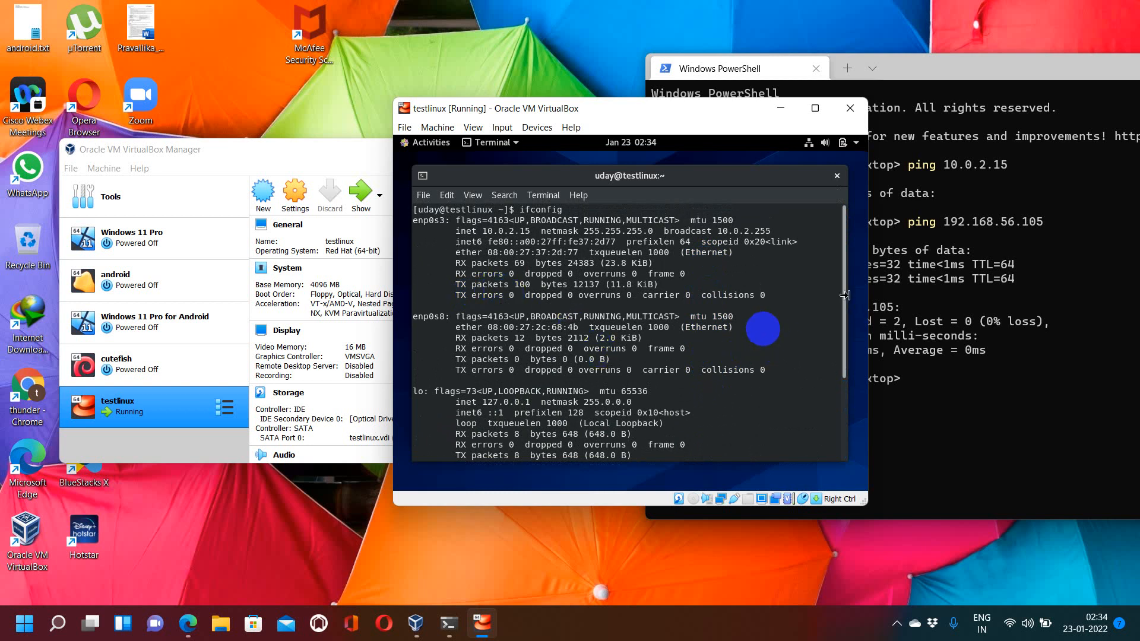
{"action": "mouse_move", "coordinate": [846, 293]}
{"action": "left_mouse_down"}
{"action": "mouse_move", "coordinate": [840, 380]}
{"action": "mouse_move", "coordinate": [843, 302]}
{"action": "left_mouse_up"}
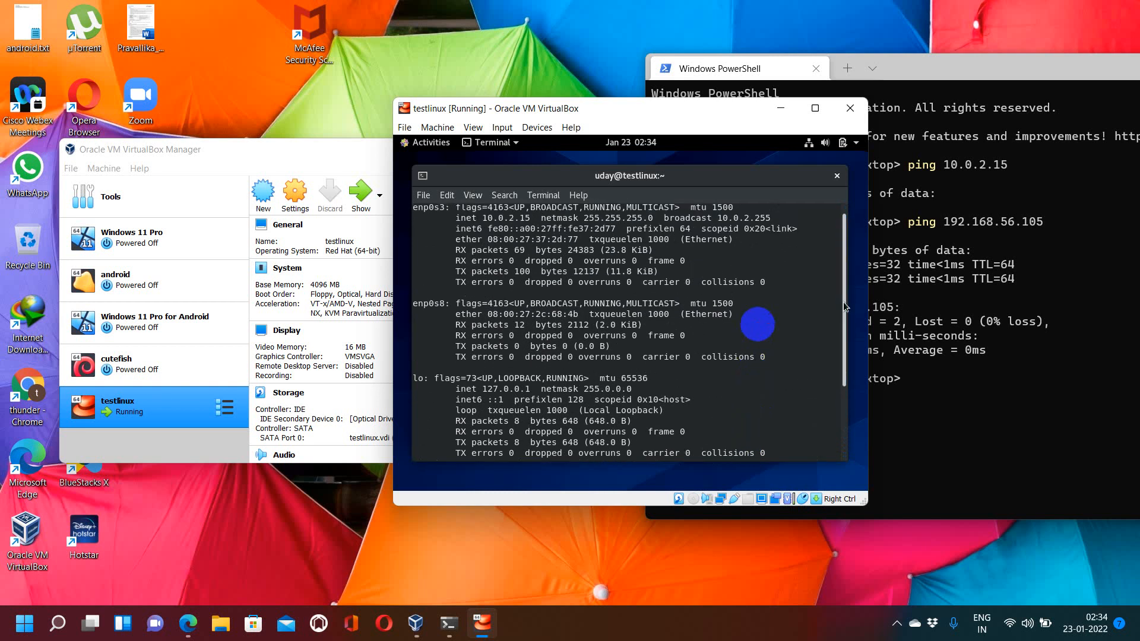
{"action": "left_click_drag", "start_coordinate": [843, 302], "coordinate": [833, 385]}
Step: Clear the terminal, open nmtui's connection editing list, and exit it
{"action": "type", "text": "clear"}
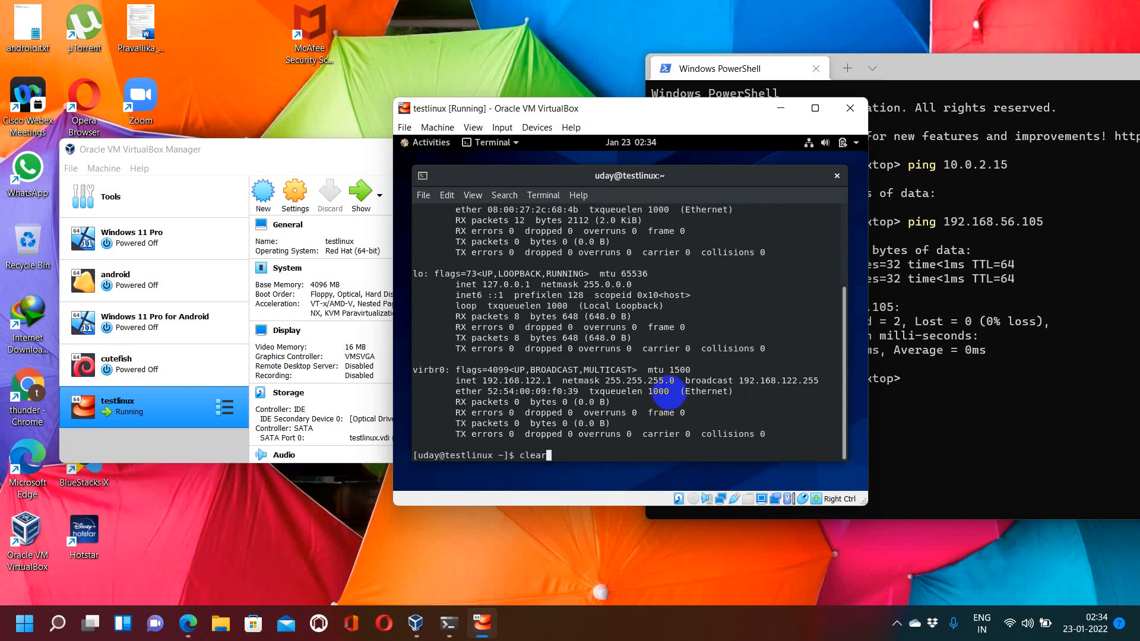
{"action": "key", "text": "Return"}
{"action": "type", "text": "nmtui"}
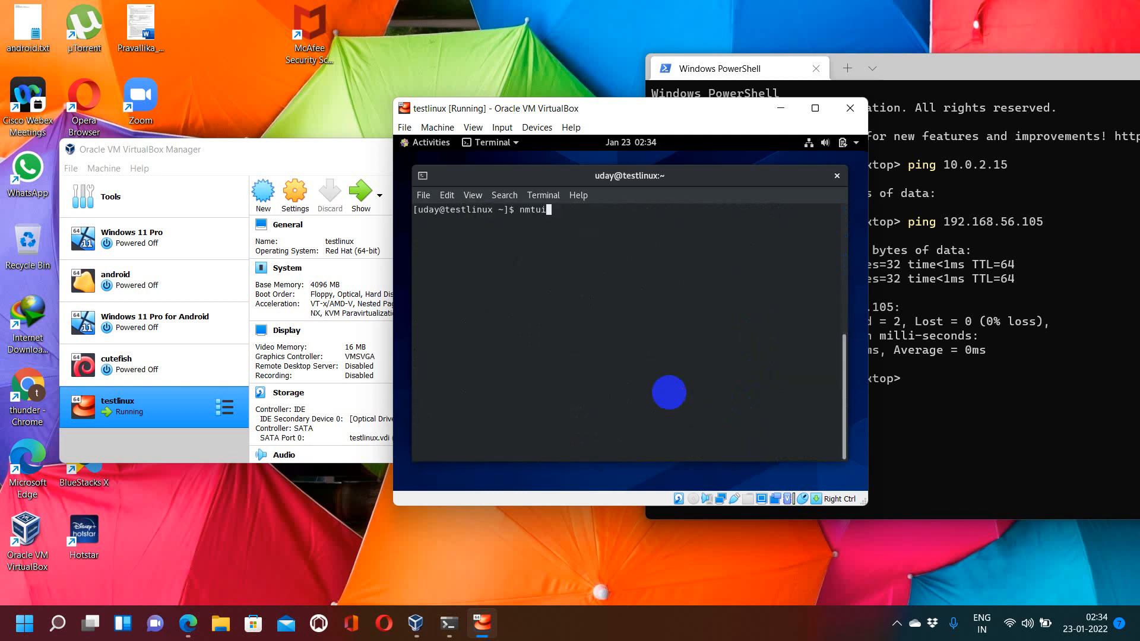
{"action": "key", "text": "Return"}
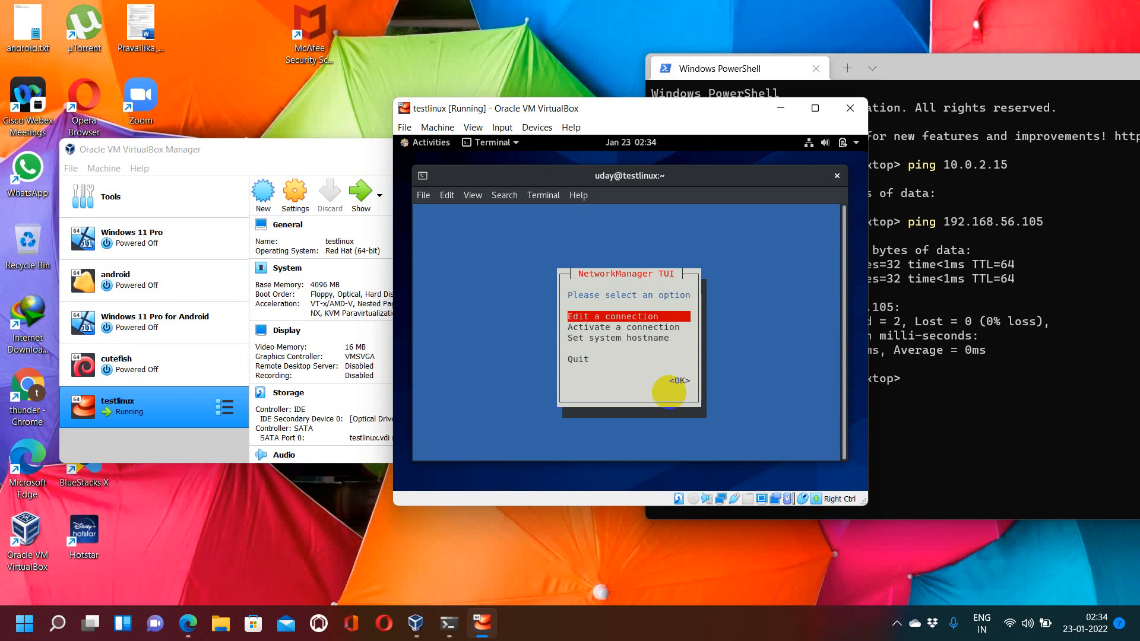
{"action": "key", "text": "Return"}
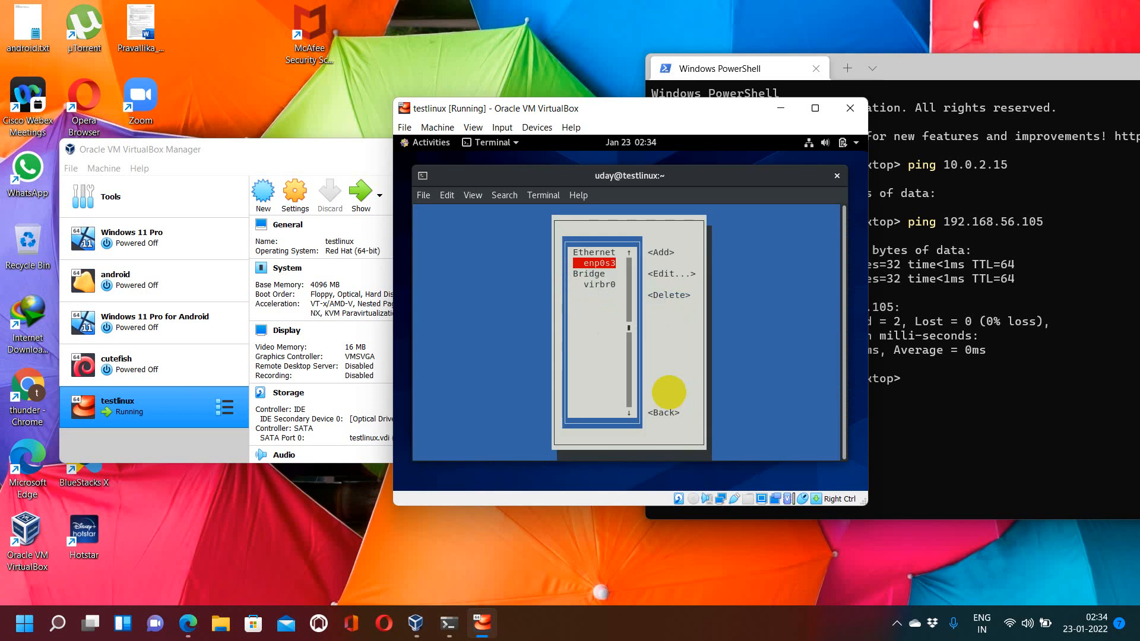
{"action": "key", "text": "Escape"}
{"action": "key", "text": "Escape"}
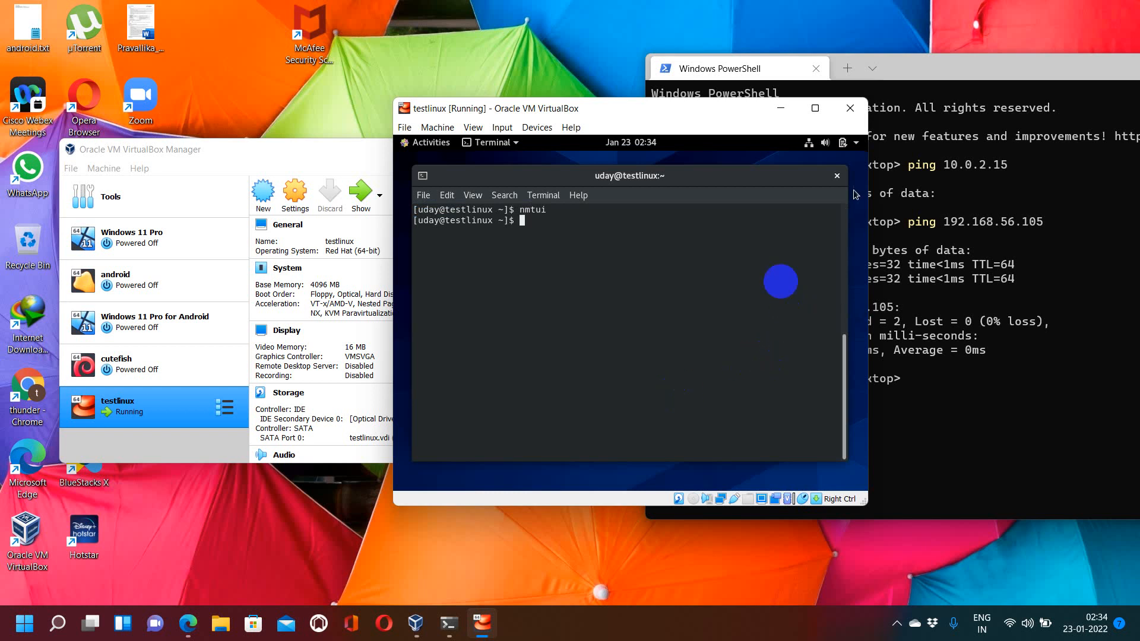
Step: Close the terminal and open the Wired Settings for the enp0s8 Ethernet adapter
{"action": "left_click", "coordinate": [838, 176]}
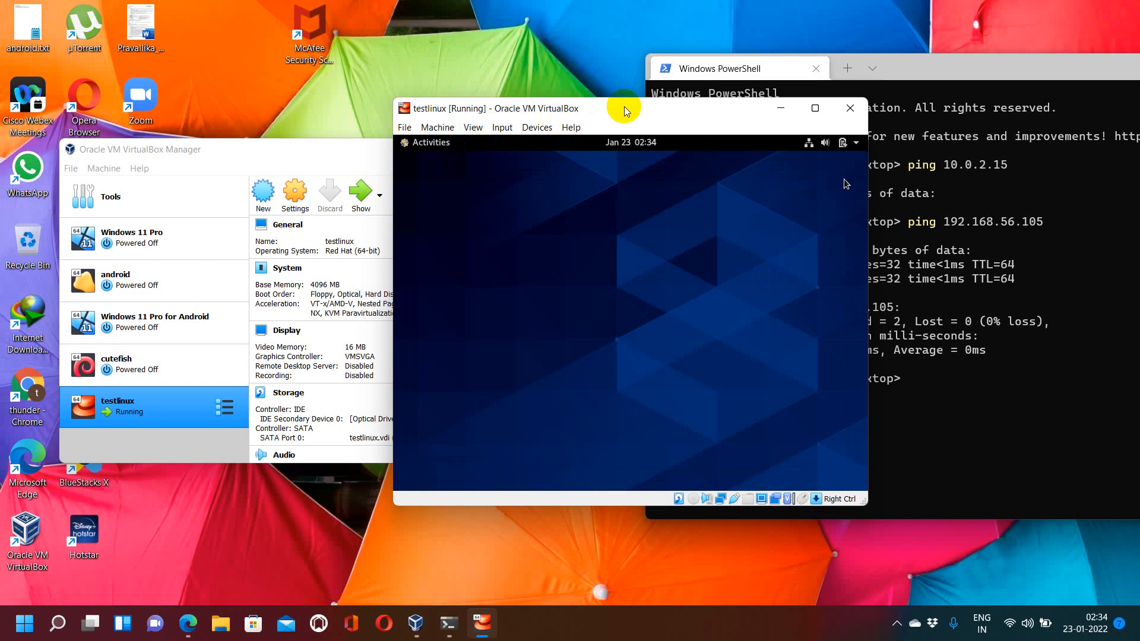
{"action": "left_click", "coordinate": [588, 64]}
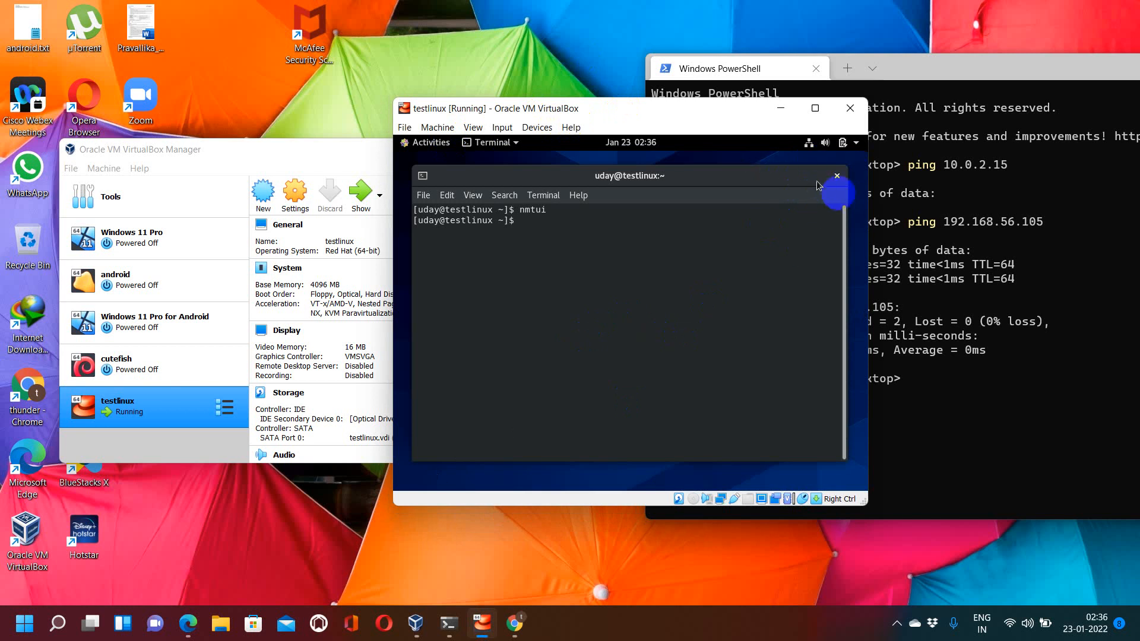
{"action": "left_click", "coordinate": [837, 176]}
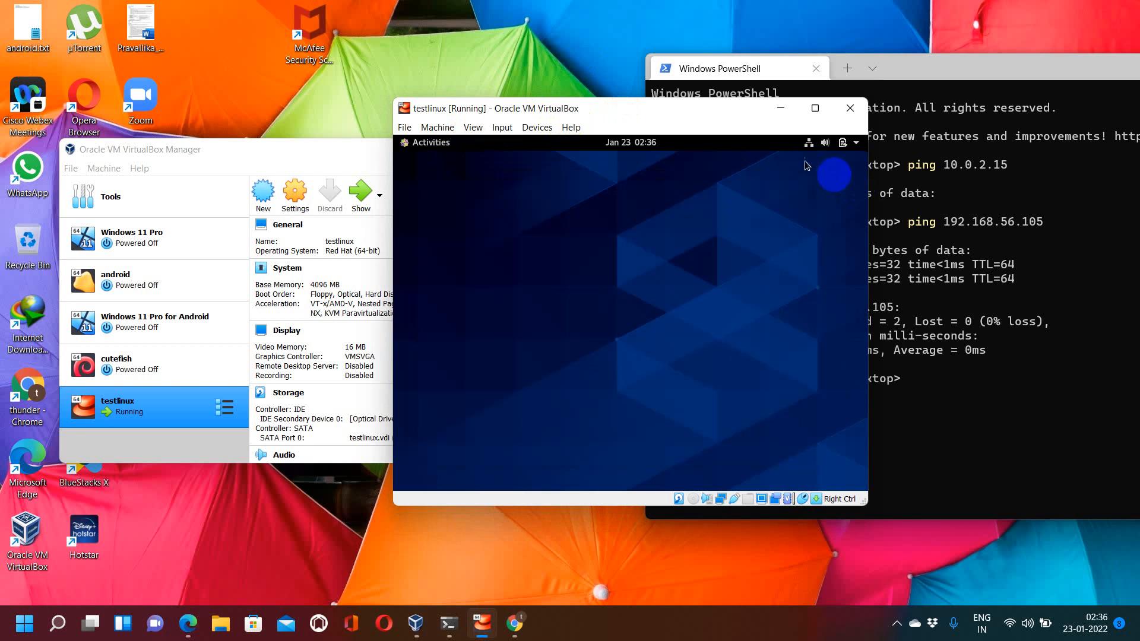
{"action": "left_click", "coordinate": [808, 142]}
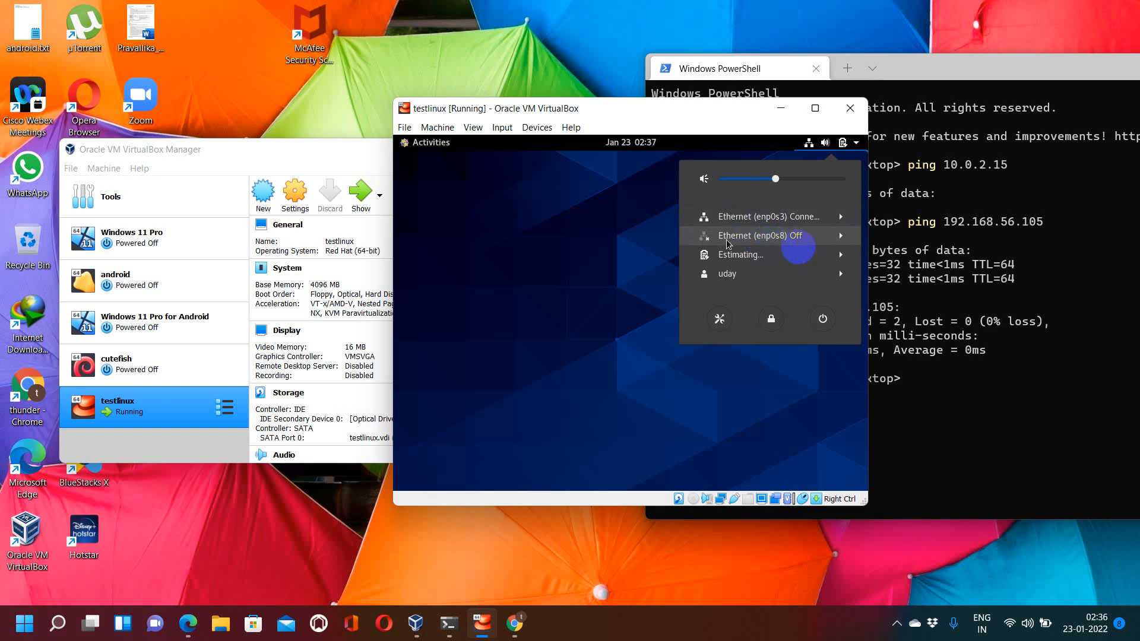
{"action": "left_click", "coordinate": [817, 238]}
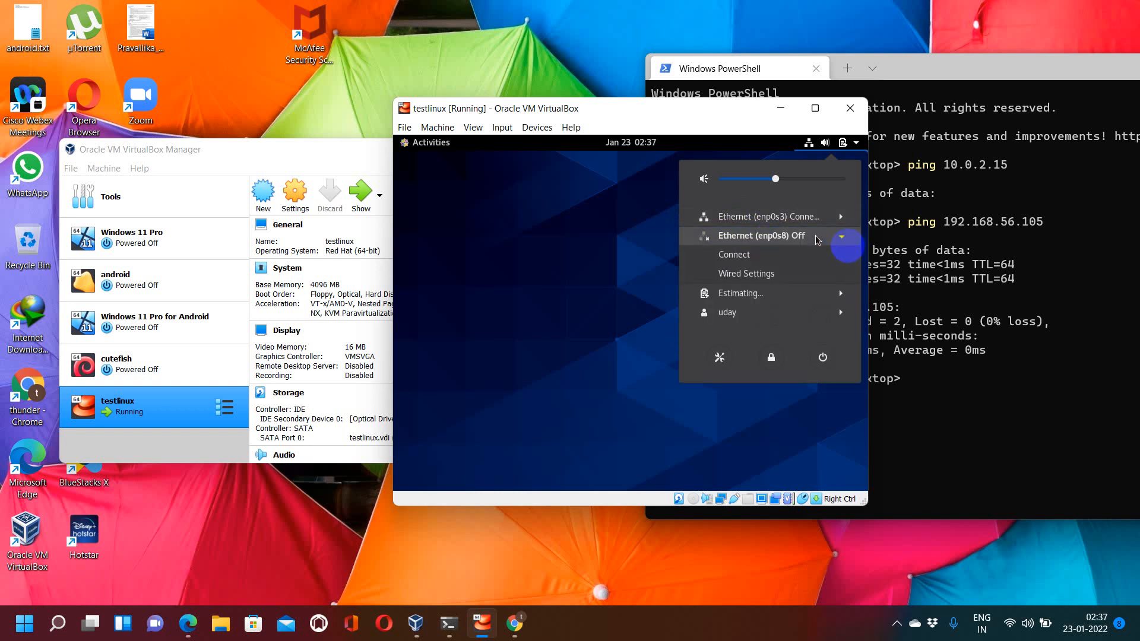
{"action": "left_click", "coordinate": [757, 274]}
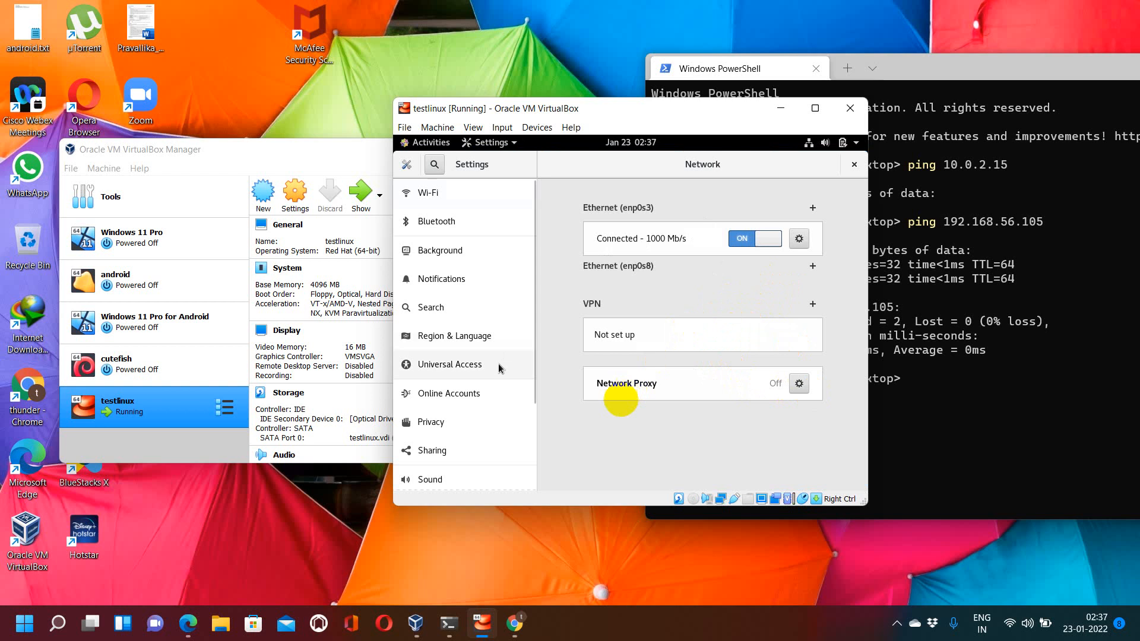
Step: Add a new profile for Ethernet enp0s8 with default Identity and IPv4 settings, then close Settings
{"action": "left_click", "coordinate": [814, 267]}
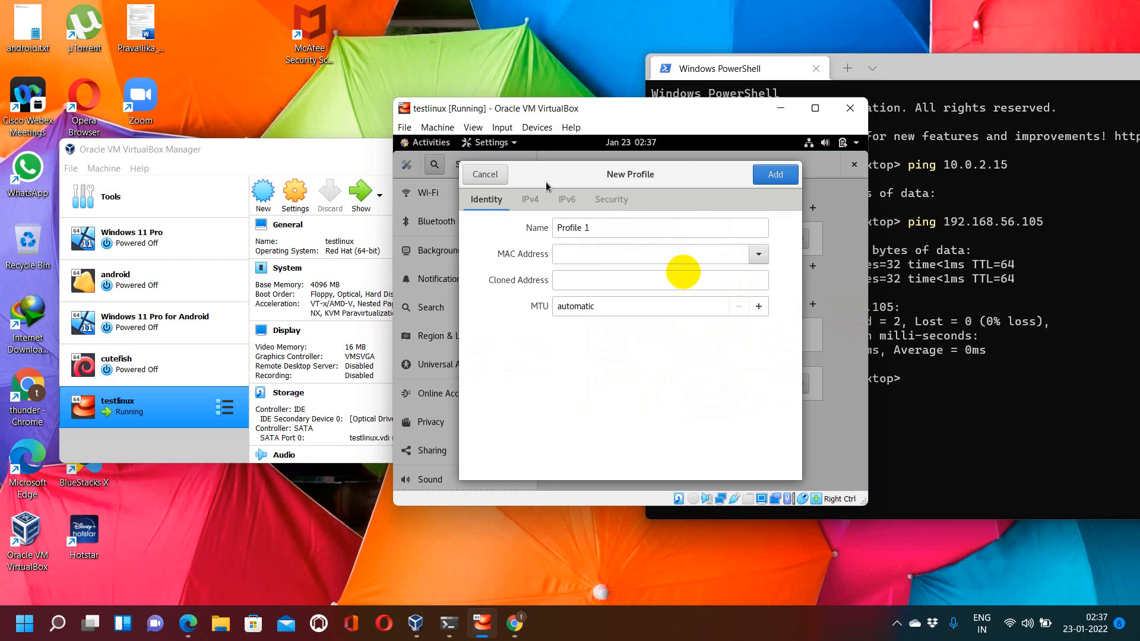
{"action": "left_click", "coordinate": [516, 204]}
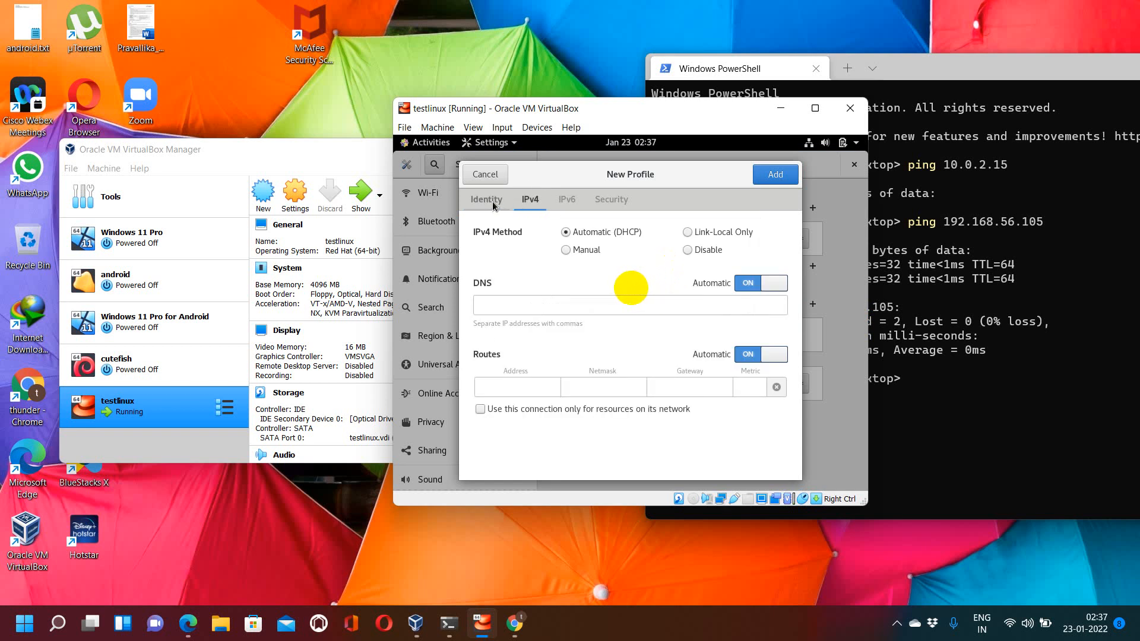
{"action": "left_click", "coordinate": [493, 205]}
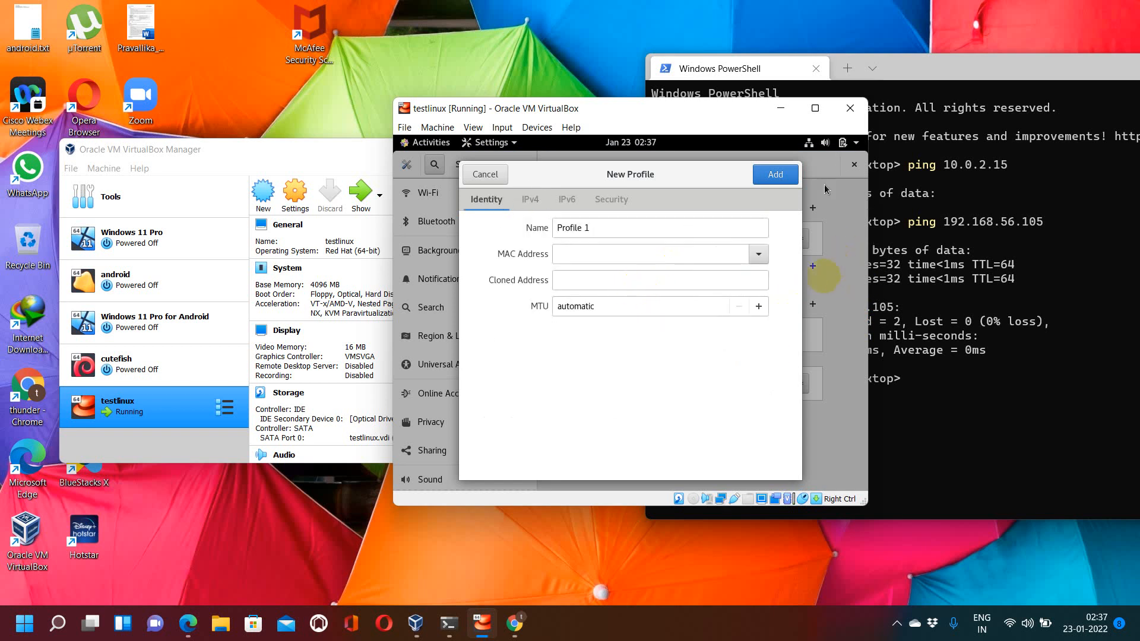
{"action": "left_click", "coordinate": [775, 174]}
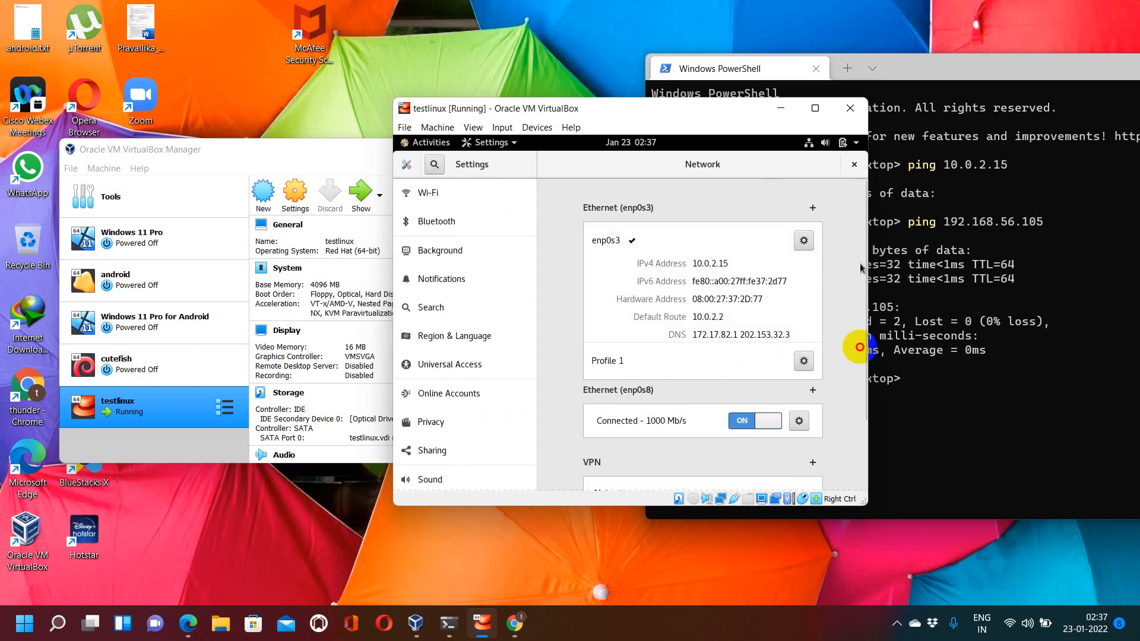
{"action": "mouse_move", "coordinate": [865, 257]}
{"action": "left_mouse_down"}
{"action": "mouse_move", "coordinate": [865, 333]}
{"action": "mouse_move", "coordinate": [866, 247]}
{"action": "left_mouse_up"}
{"action": "left_click", "coordinate": [855, 165]}
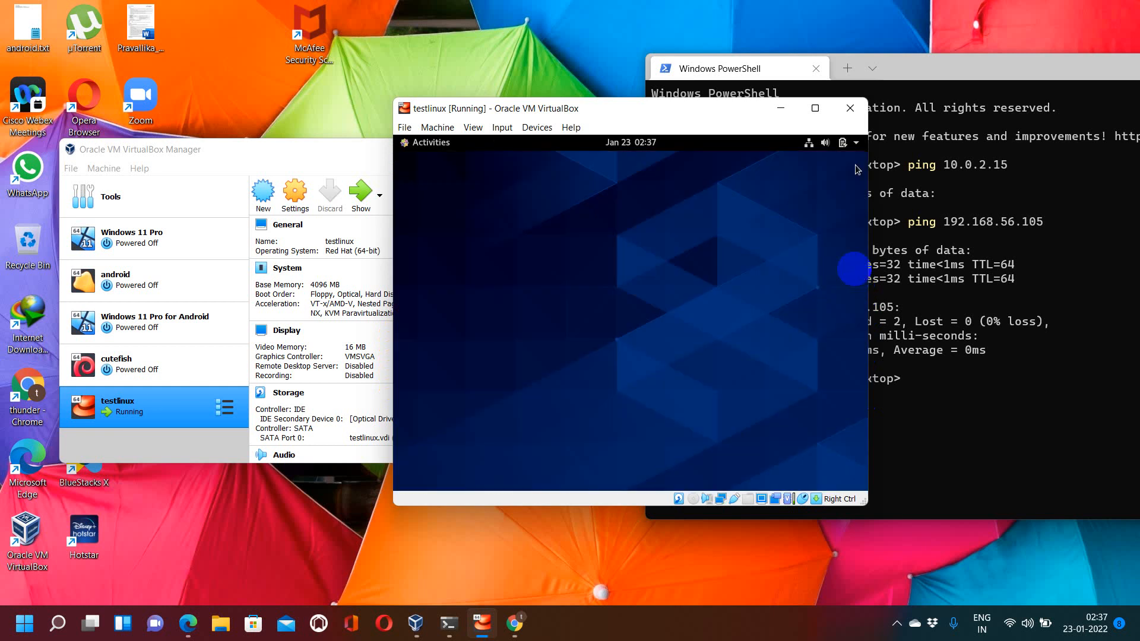
Step: Check the Ethernet connections' status in the system menu
{"action": "left_click", "coordinate": [815, 145]}
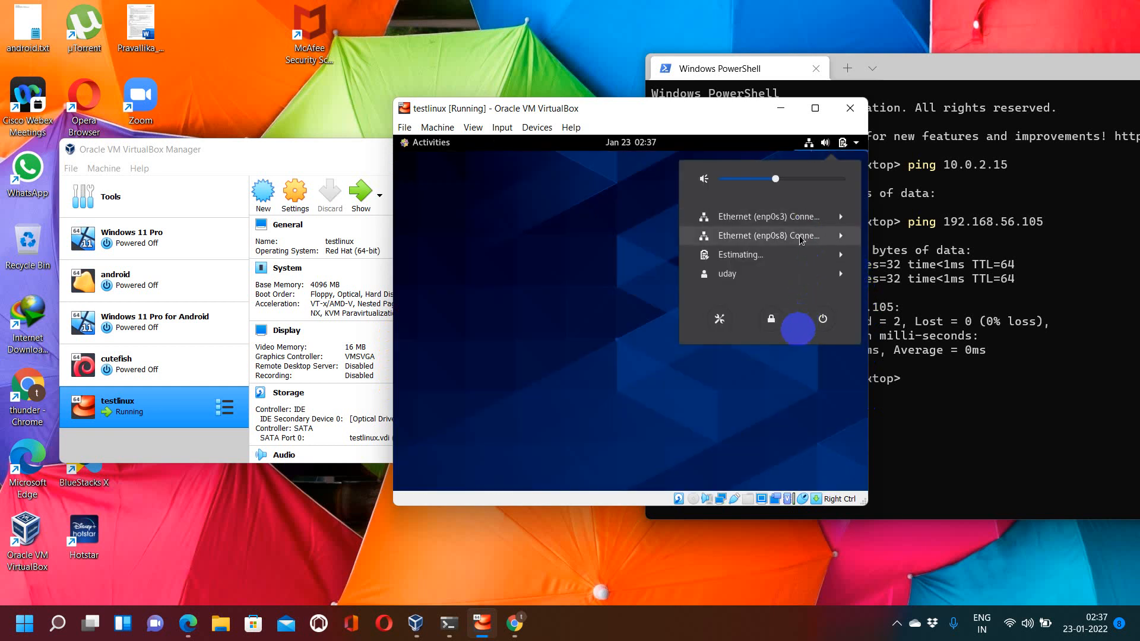
{"action": "left_click", "coordinate": [428, 238]}
{"action": "right_click", "coordinate": [522, 240]}
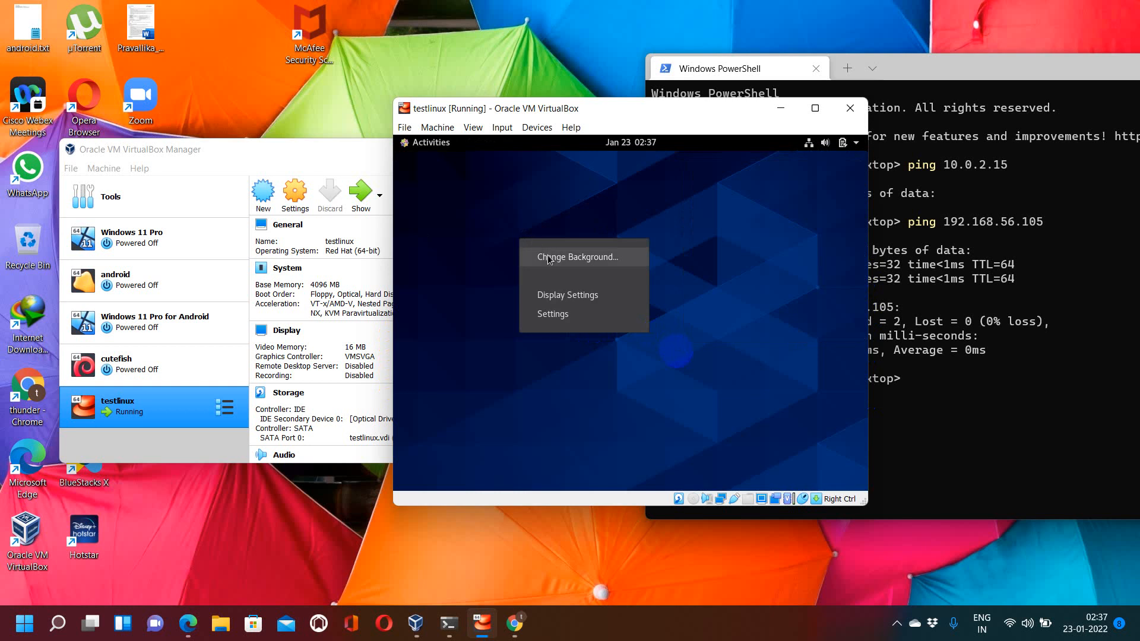
{"action": "left_click", "coordinate": [463, 187]}
Step: Open a terminal and run ifconfig to view the enp0s8 address
{"action": "left_click", "coordinate": [431, 144]}
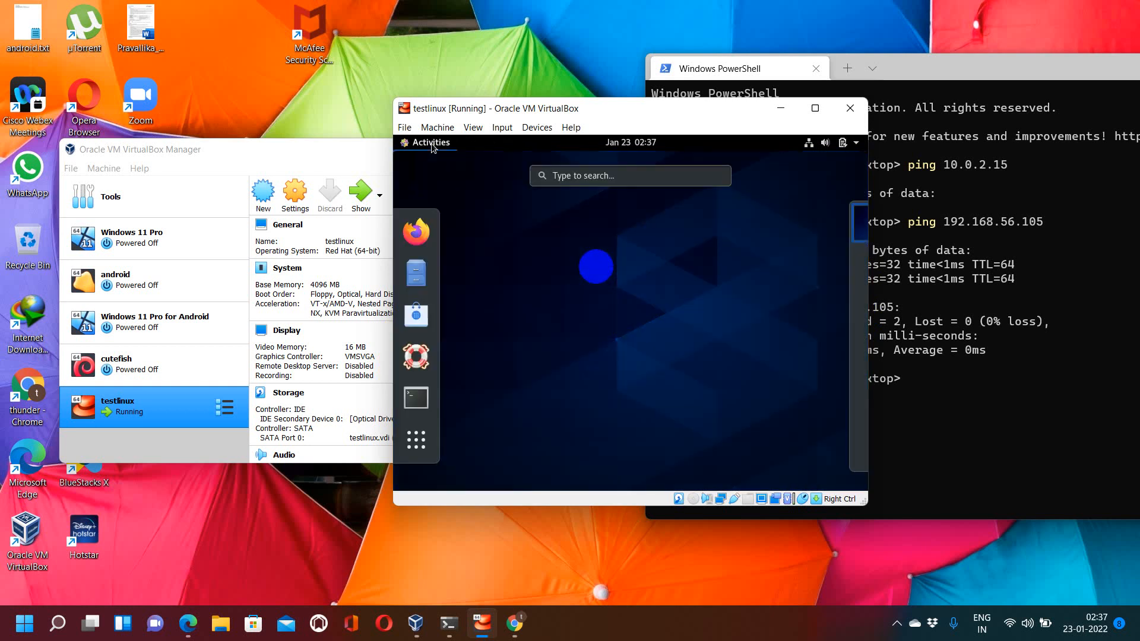
{"action": "left_click", "coordinate": [416, 397]}
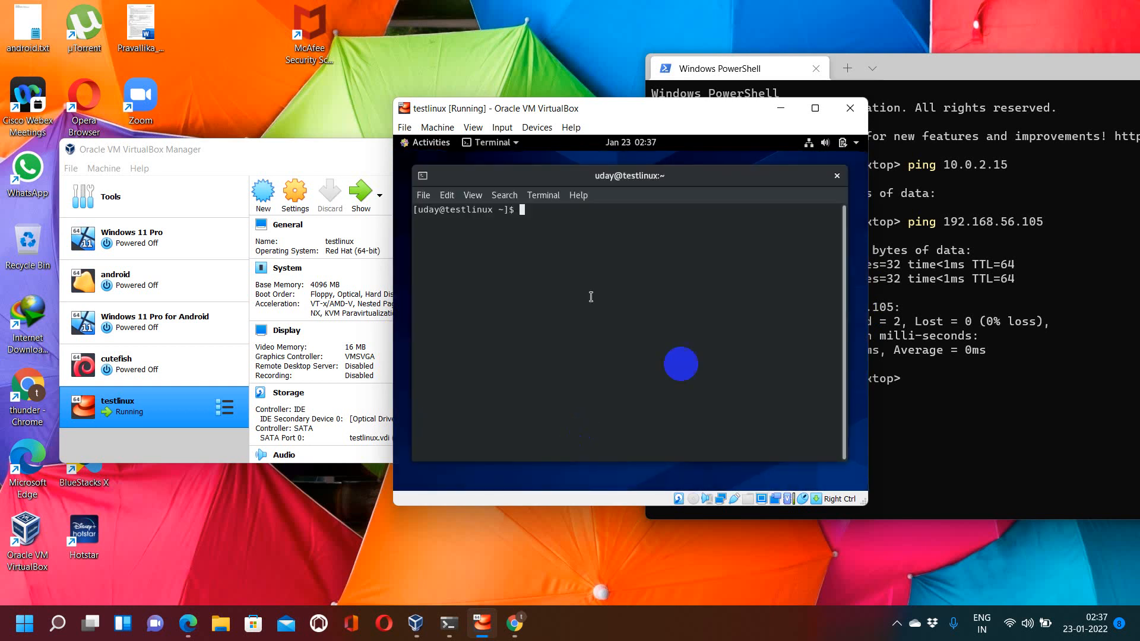
{"action": "type", "text": "ifconf"}
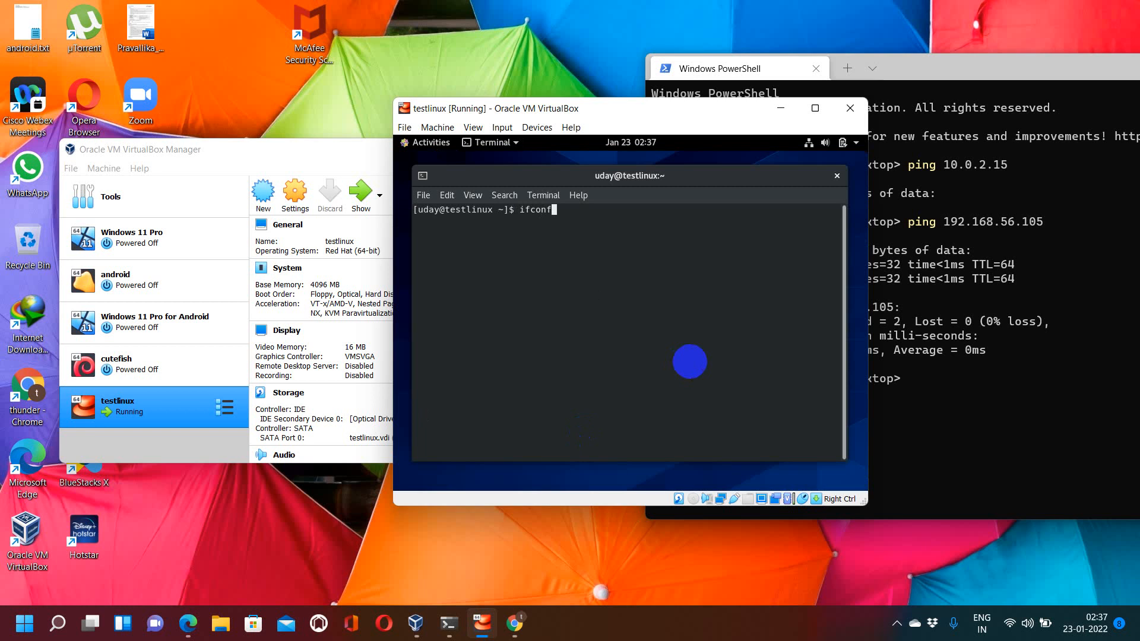
{"action": "type", "text": "ig"}
{"action": "key", "text": "Return"}
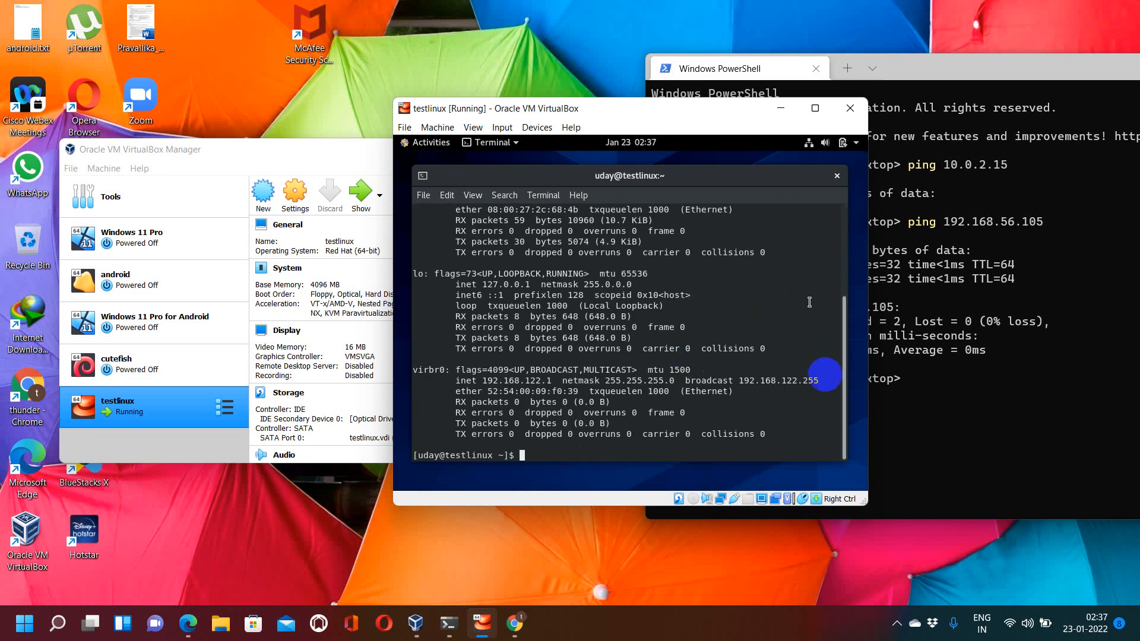
{"action": "left_click_drag", "start_coordinate": [847, 337], "coordinate": [833, 213]}
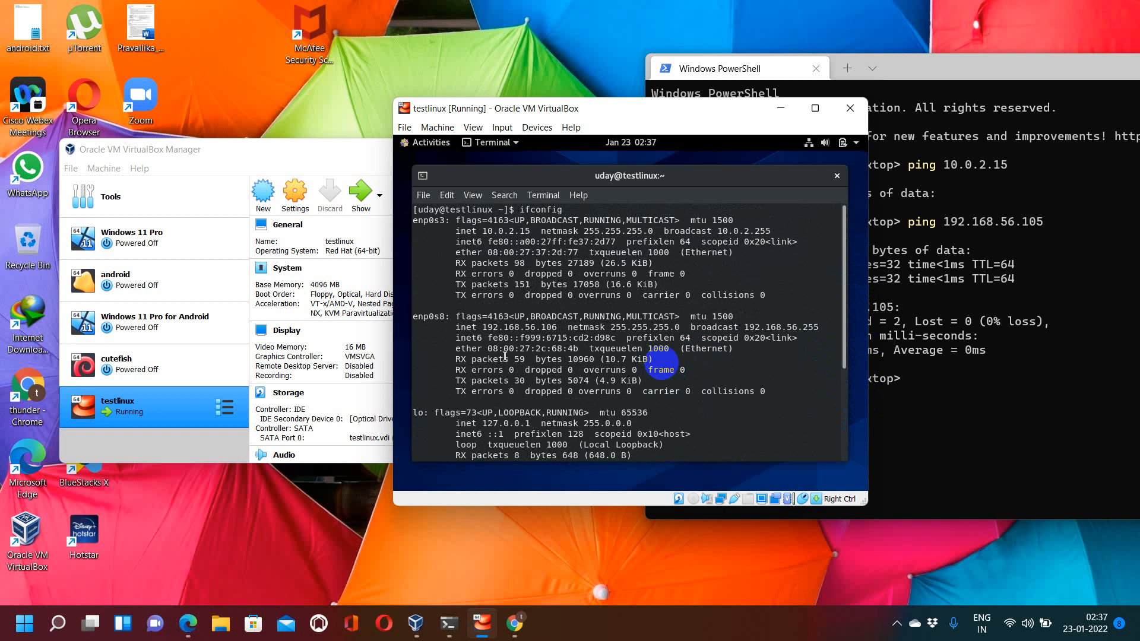
Step: Switch to Windows PowerShell and ping 192.168.56.106 from the host
{"action": "left_click", "coordinate": [943, 245]}
{"action": "key", "text": "Up"}
{"action": "key", "text": "BackSpace"}
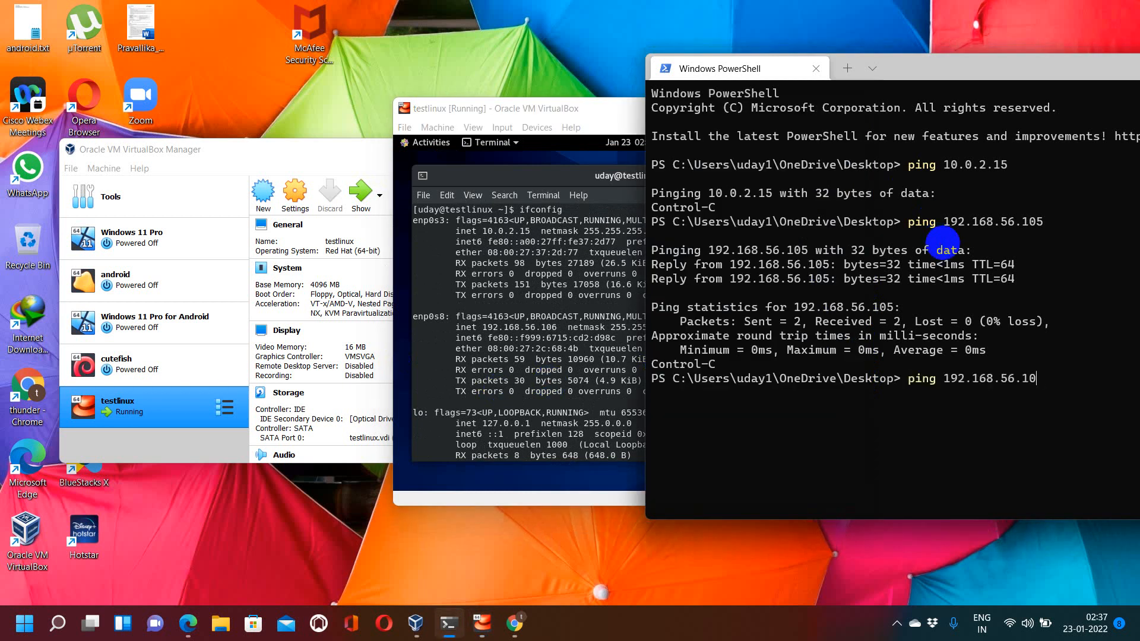
{"action": "type", "text": "6"}
{"action": "key", "text": "Return"}
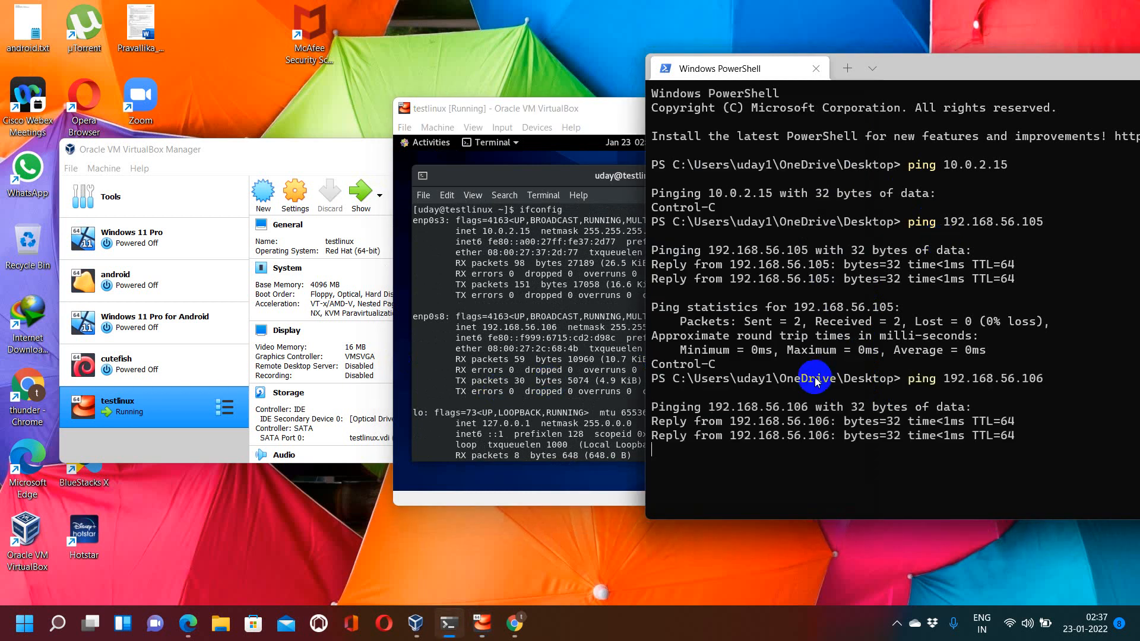
Step: Stop the running ping on the host, return to the VM terminal and clear the screen
{"action": "key", "text": "ctrl+c"}
{"action": "left_click", "coordinate": [608, 384]}
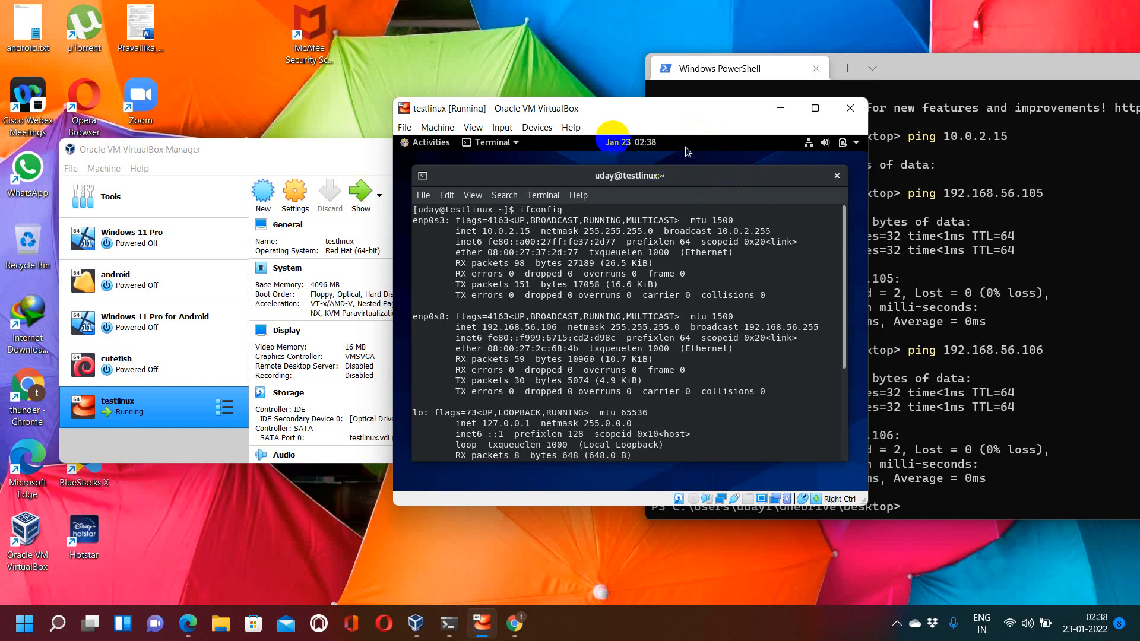
{"action": "left_click", "coordinate": [811, 144]}
{"action": "left_click", "coordinate": [592, 286]}
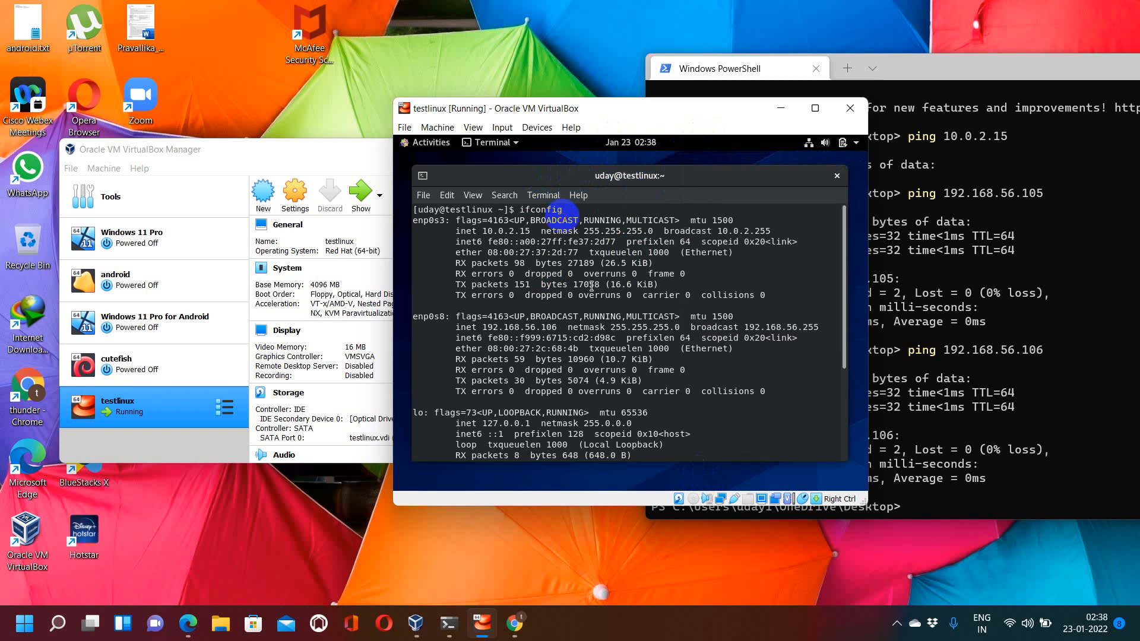
{"action": "type", "text": "clear"}
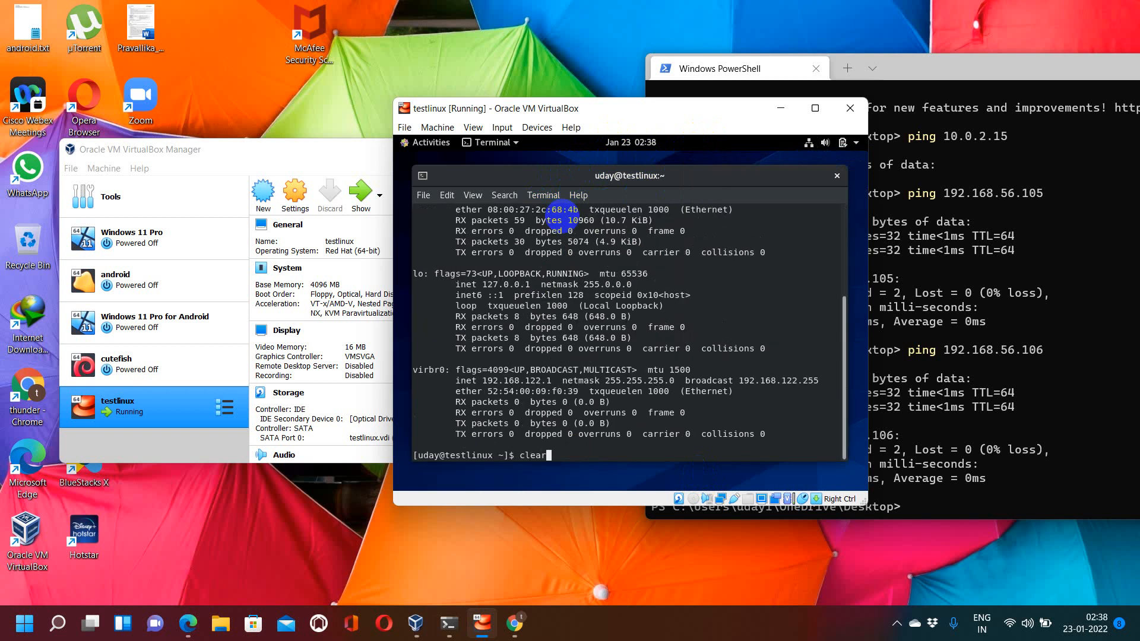
{"action": "key", "text": "Return"}
Step: Launch nmtui in the terminal and browse the connection list under Edit a connection
{"action": "type", "text": "nmtui"}
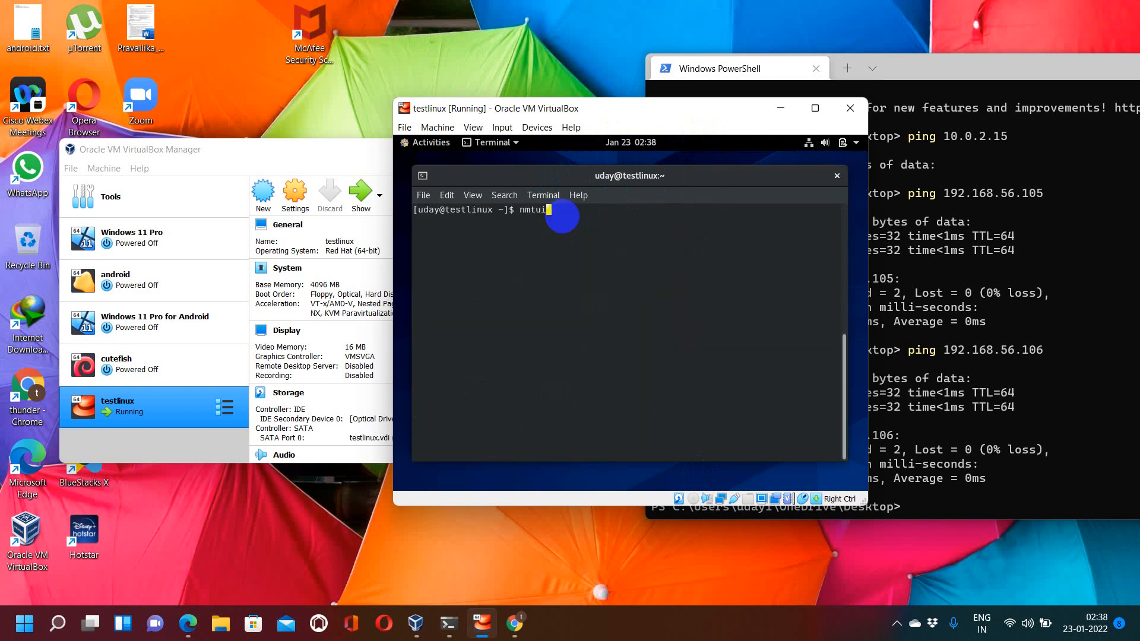
{"action": "key", "text": "Return"}
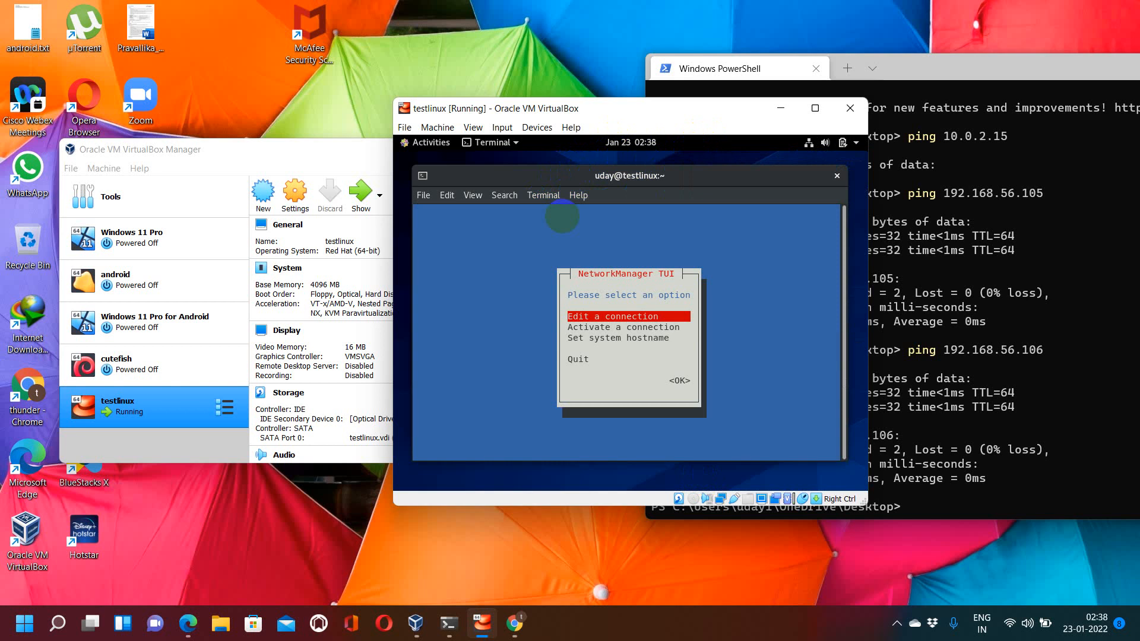
{"action": "key", "text": "Return"}
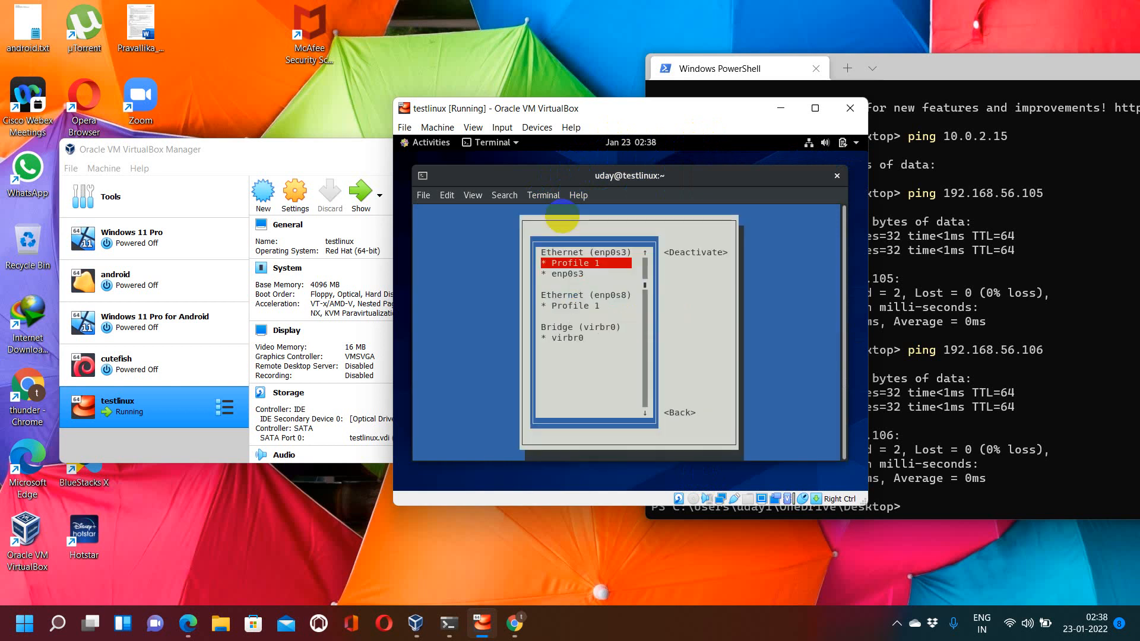
{"action": "key", "text": "Down"}
{"action": "key", "text": "Down"}
{"action": "key", "text": "Down"}
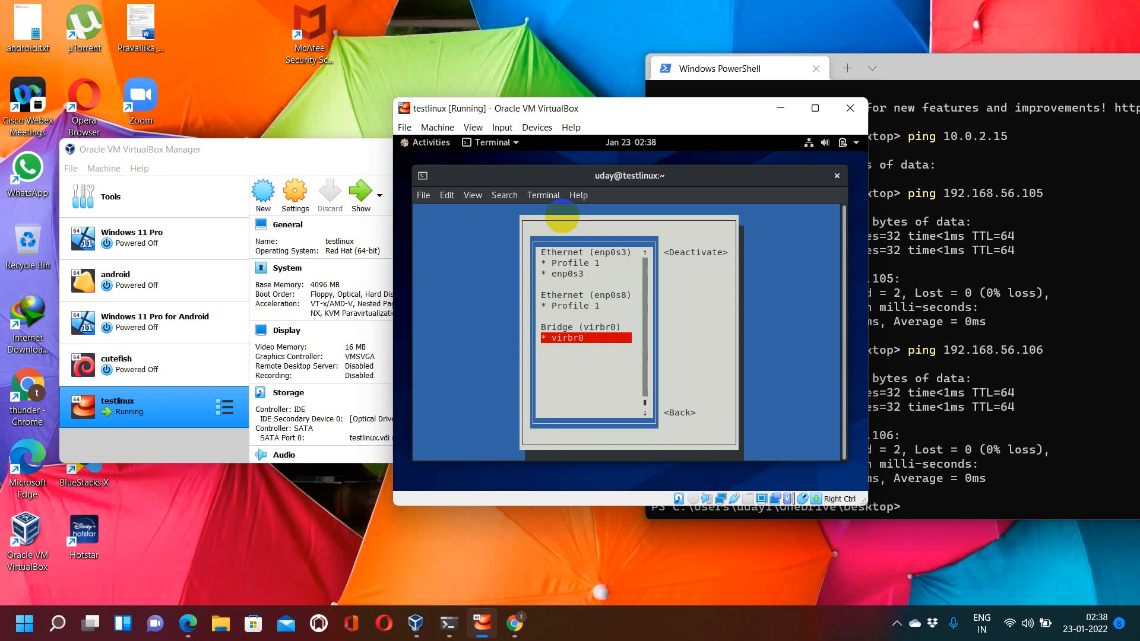
{"action": "key", "text": "Escape"}
{"action": "key", "text": "Up"}
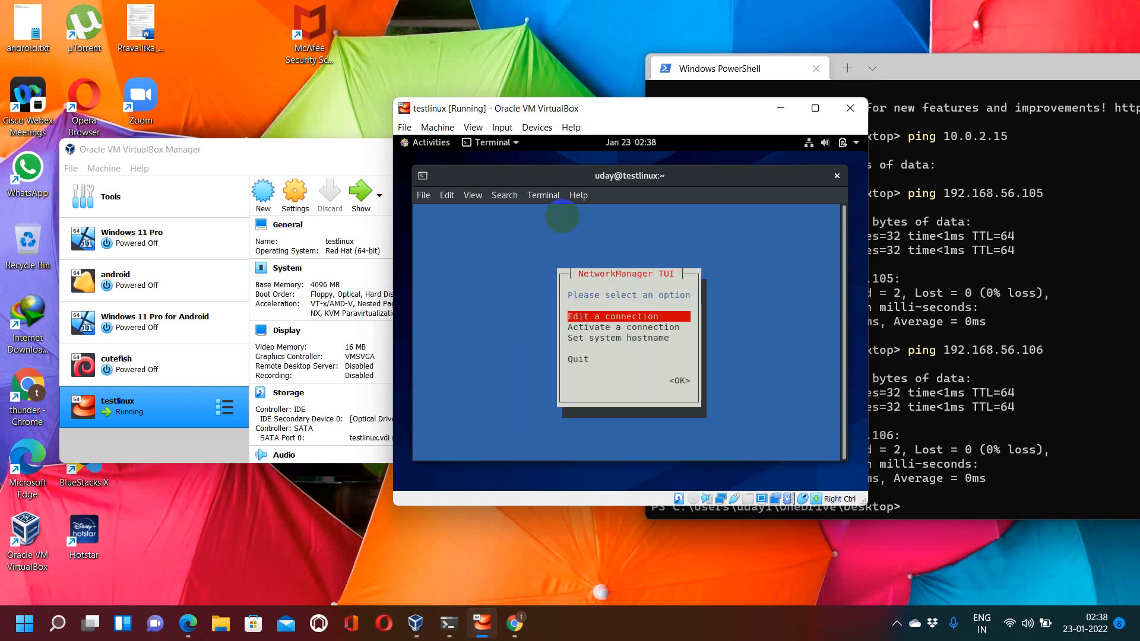
{"action": "key", "text": "Return"}
{"action": "key", "text": "Down"}
{"action": "key", "text": "Down"}
{"action": "key", "text": "Up"}
{"action": "key", "text": "Up"}
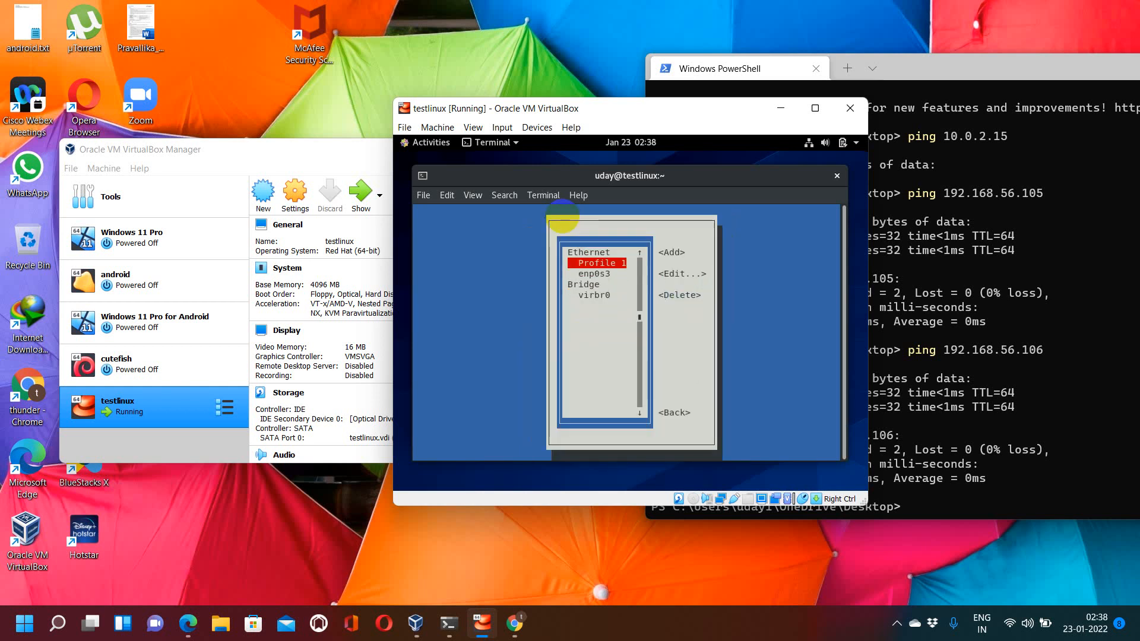
Step: Open Profile 1 for editing, cancel without changes and quit nmtui
{"action": "key", "text": "Tab"}
{"action": "key", "text": "Tab"}
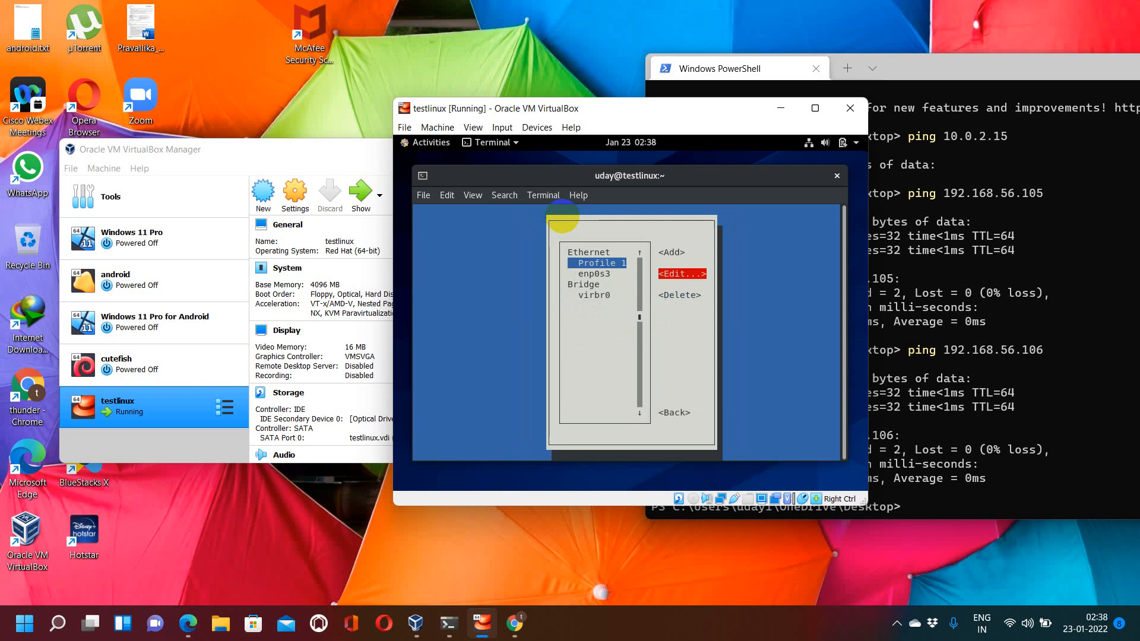
{"action": "key", "text": "Return"}
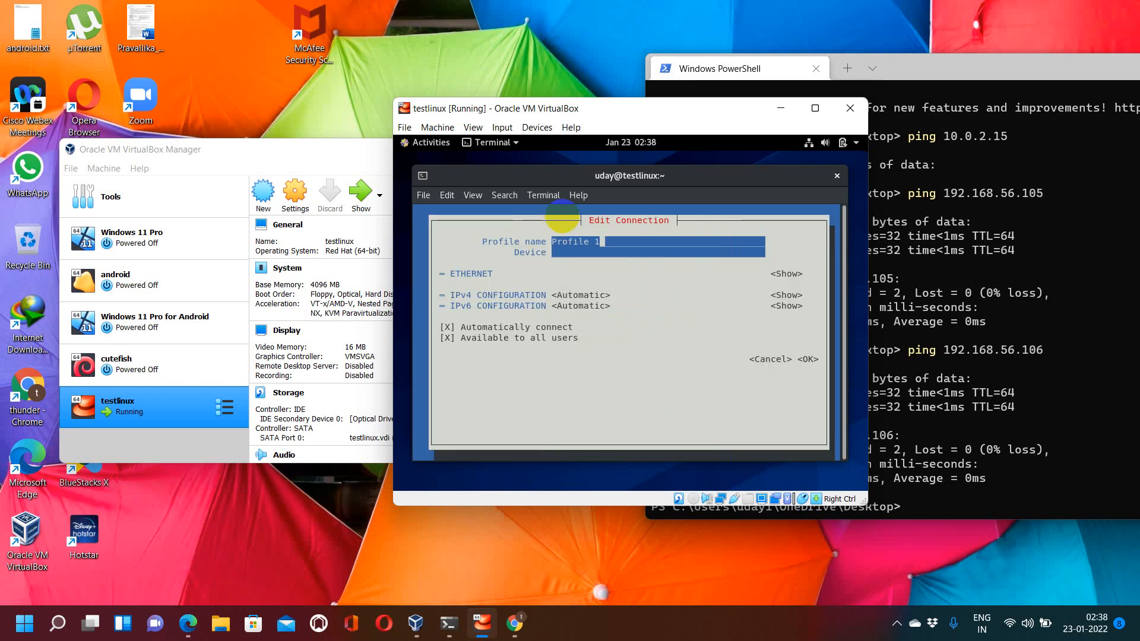
{"action": "key", "text": "Tab"}
{"action": "key", "text": "Tab"}
{"action": "key", "text": "Tab"}
{"action": "key", "text": "Tab"}
{"action": "key", "text": "Tab"}
{"action": "key", "text": "Tab"}
{"action": "key", "text": "Tab"}
{"action": "key", "text": "Tab"}
{"action": "key", "text": "Tab"}
{"action": "key", "text": "Tab"}
{"action": "key", "text": "Return"}
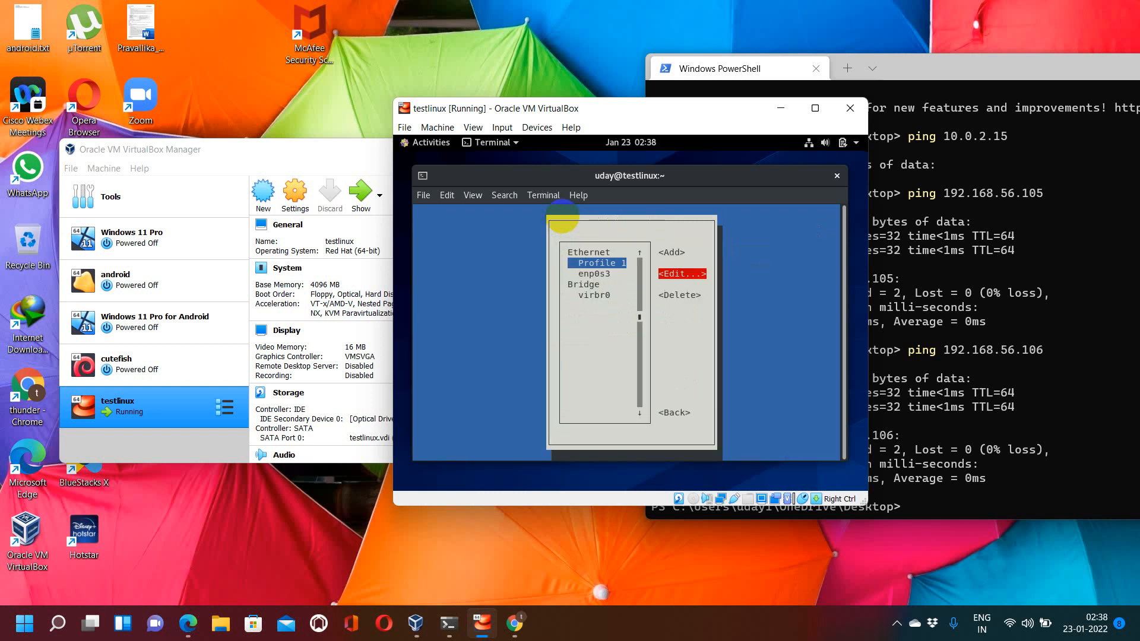
{"action": "key", "text": "Escape"}
{"action": "key", "text": "Escape"}
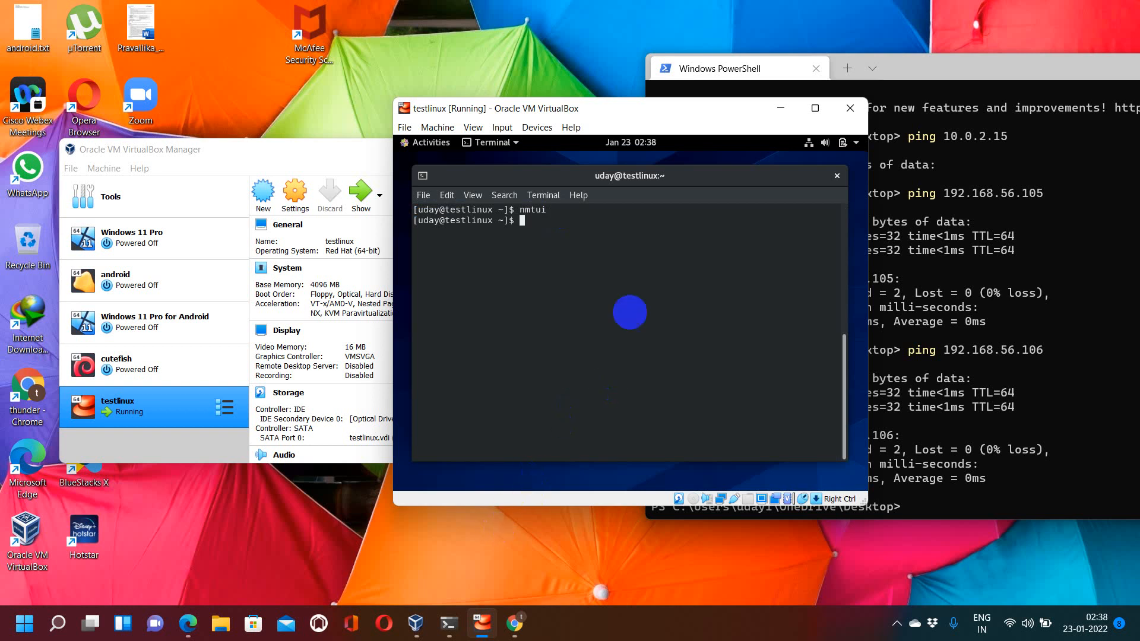
Step: Run nmcli to review the device and connection status, then quit the pager and clear the terminal
{"action": "type", "text": "nmcli"}
{"action": "key", "text": "Return"}
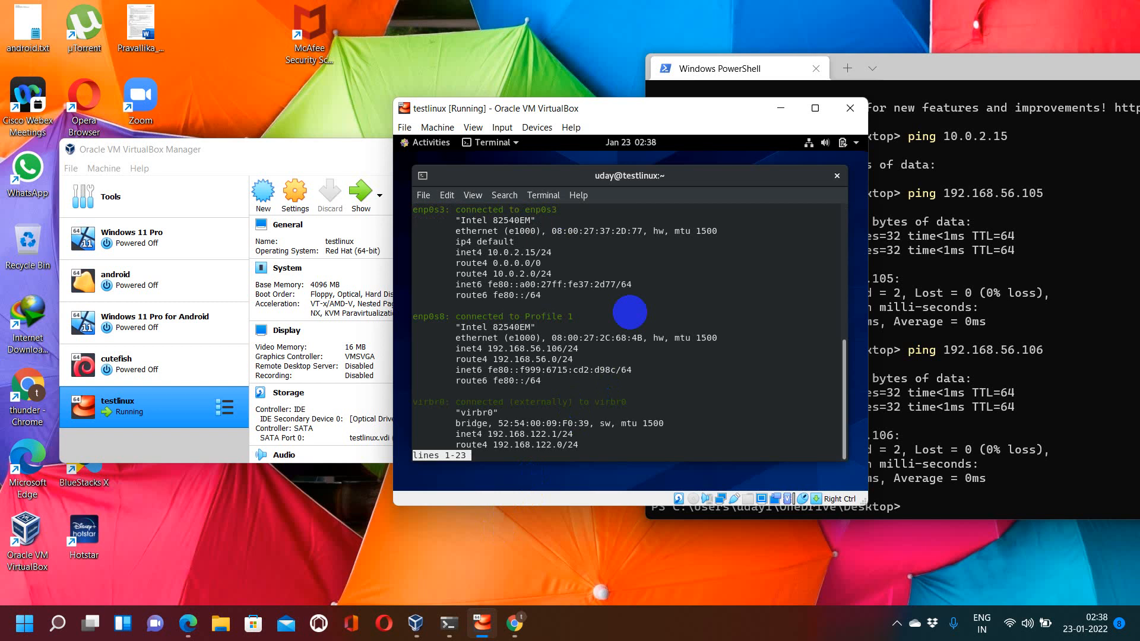
{"action": "scroll", "coordinate": [630, 312], "scroll_direction": "down", "scroll_amount": 6}
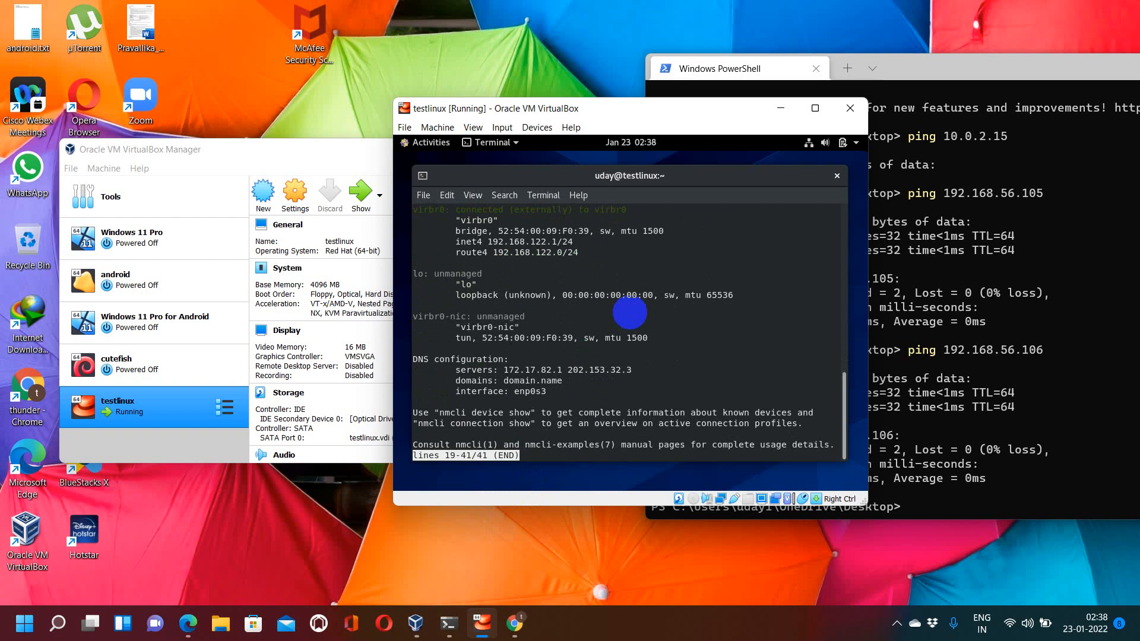
{"action": "type", "text": "qclear"}
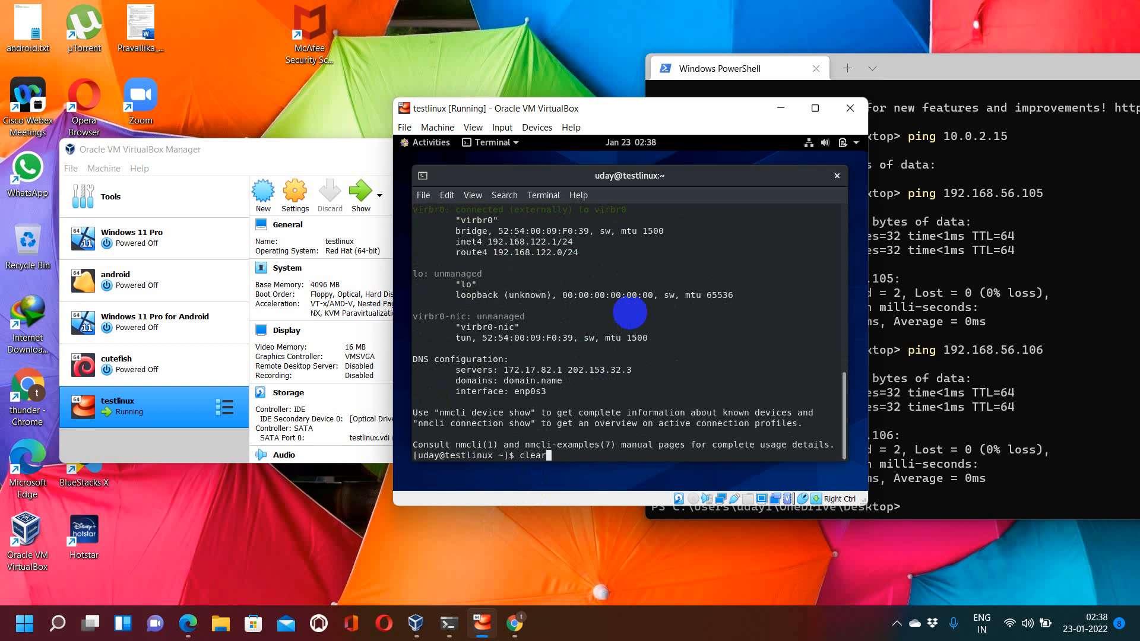
{"action": "key", "text": "Return"}
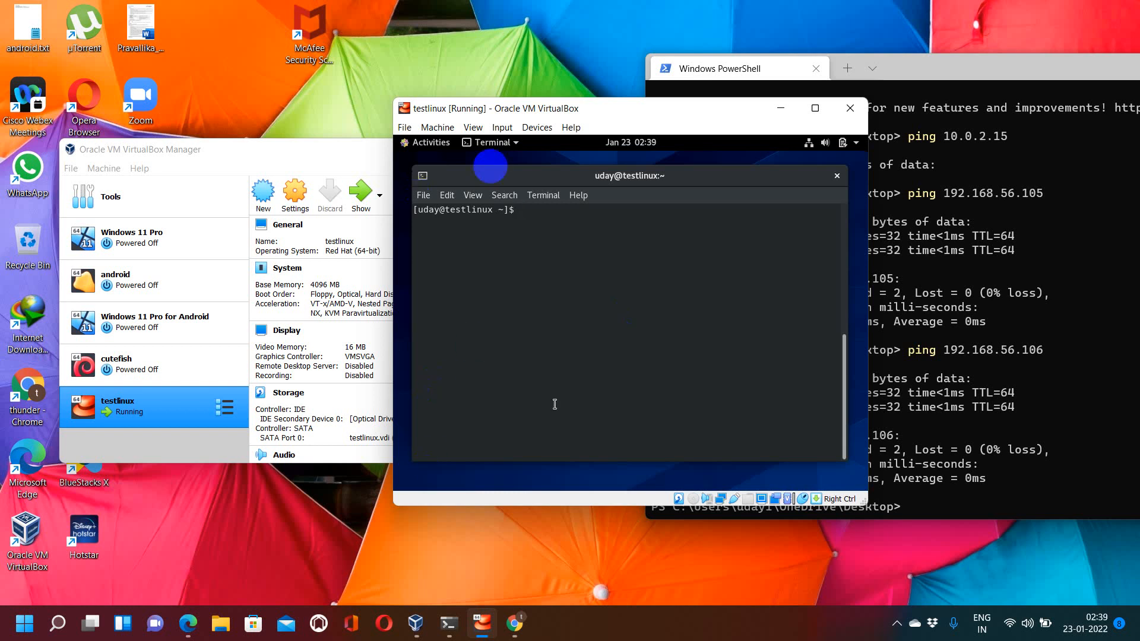
Step: Switch to Chrome and open devopsdiaryblog.wordpress.com
{"action": "mouse_move", "coordinate": [521, 618]}
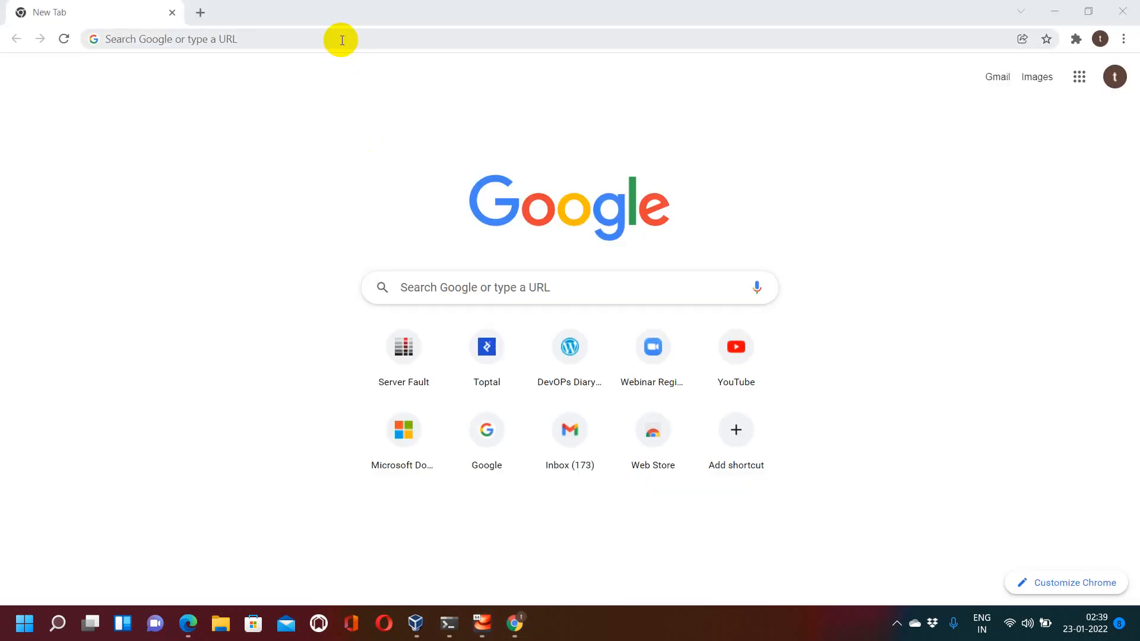
{"action": "left_click", "coordinate": [341, 39]}
{"action": "type", "text": "devopsdiaryblog.wordpress.com"}
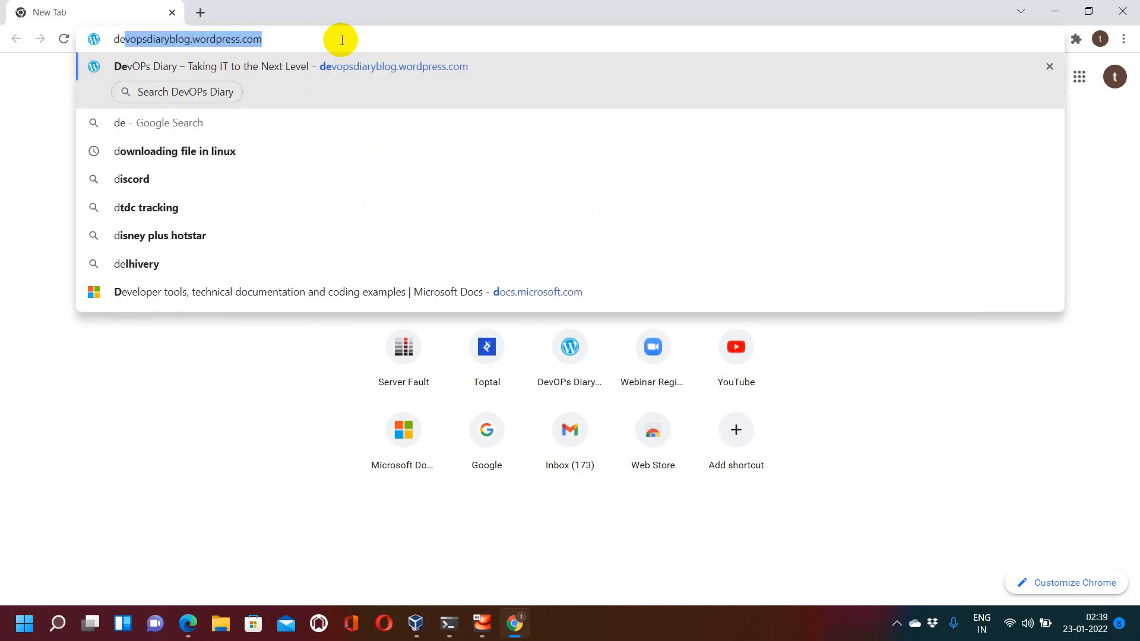
{"action": "key", "text": "Return"}
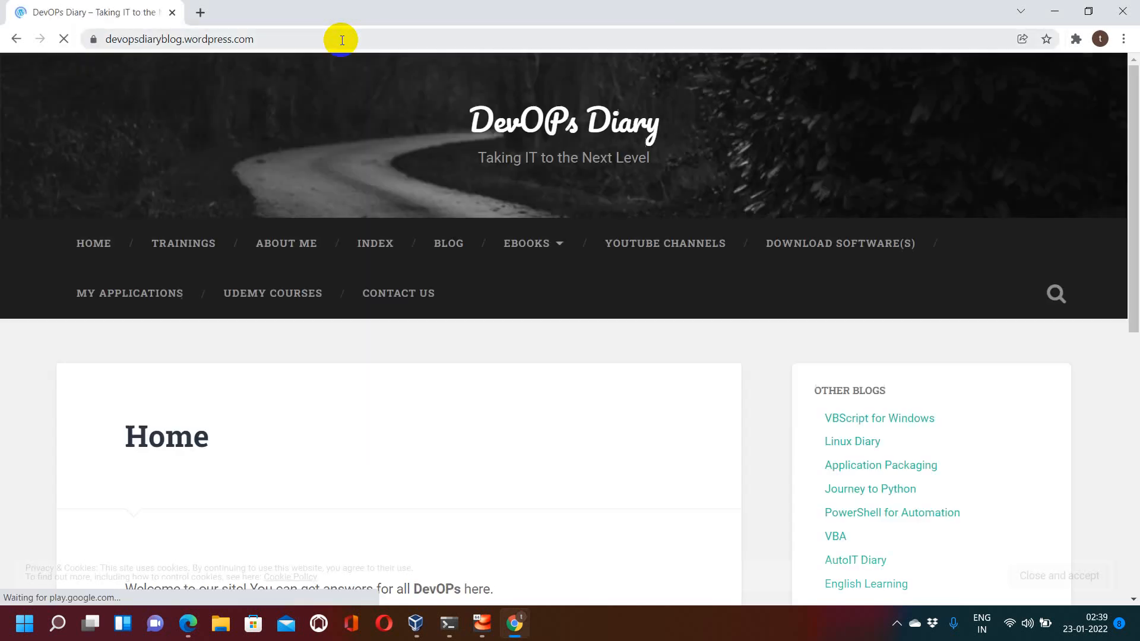
Step: Open the blog's Index page and then its Linux article list
{"action": "left_click", "coordinate": [376, 238]}
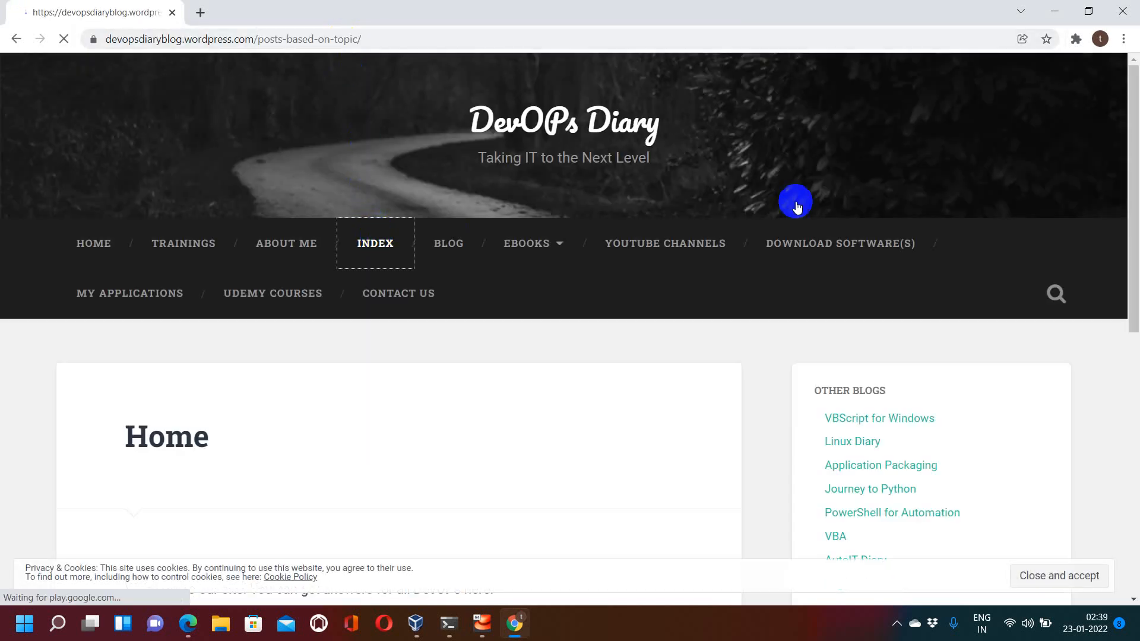
{"action": "left_click_drag", "start_coordinate": [1131, 94], "coordinate": [1128, 272]}
{"action": "left_click", "coordinate": [495, 120]}
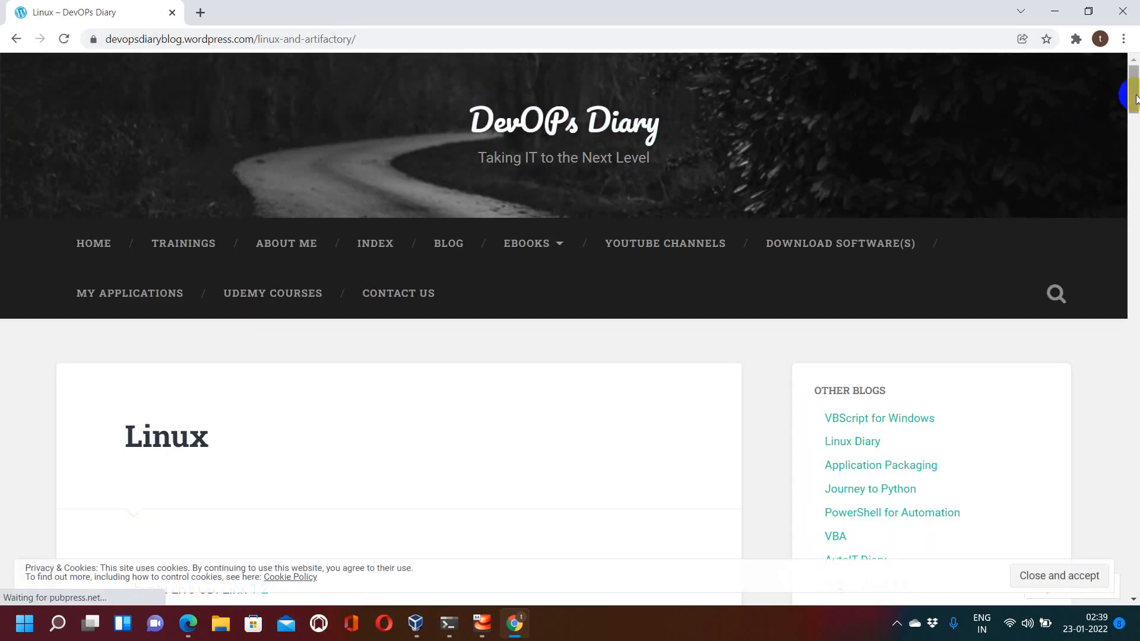
Step: Search the Linux page for "cent" and open the CentOS network issue post
{"action": "left_click_drag", "start_coordinate": [1133, 101], "coordinate": [1135, 140]}
{"action": "key", "text": "ctrl+f"}
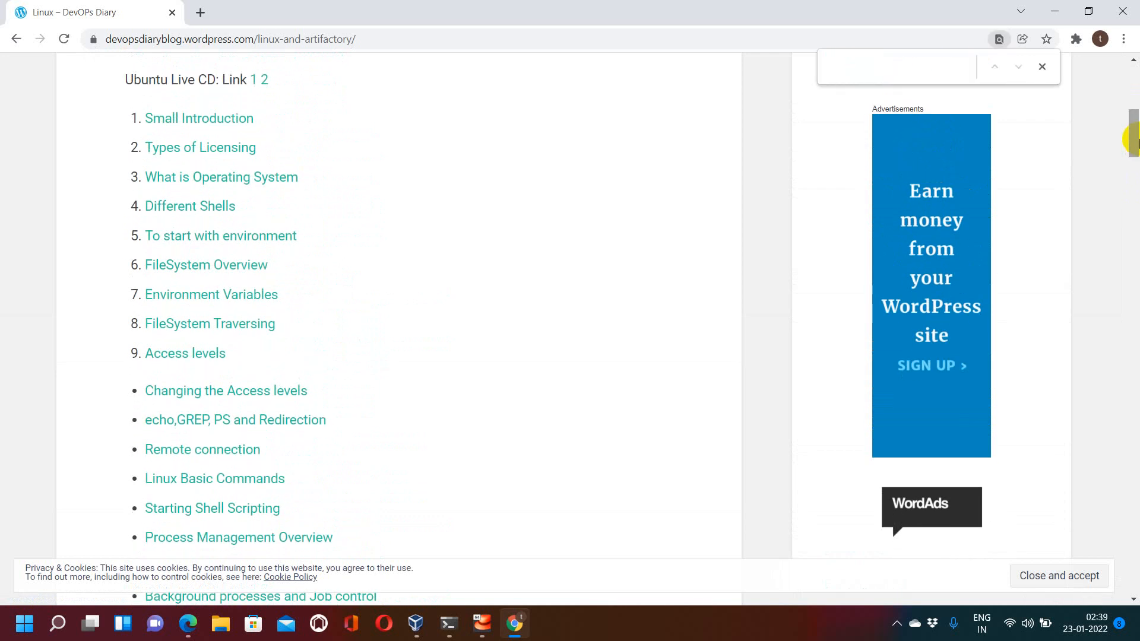
{"action": "type", "text": "cer"}
{"action": "key", "text": "BackSpace"}
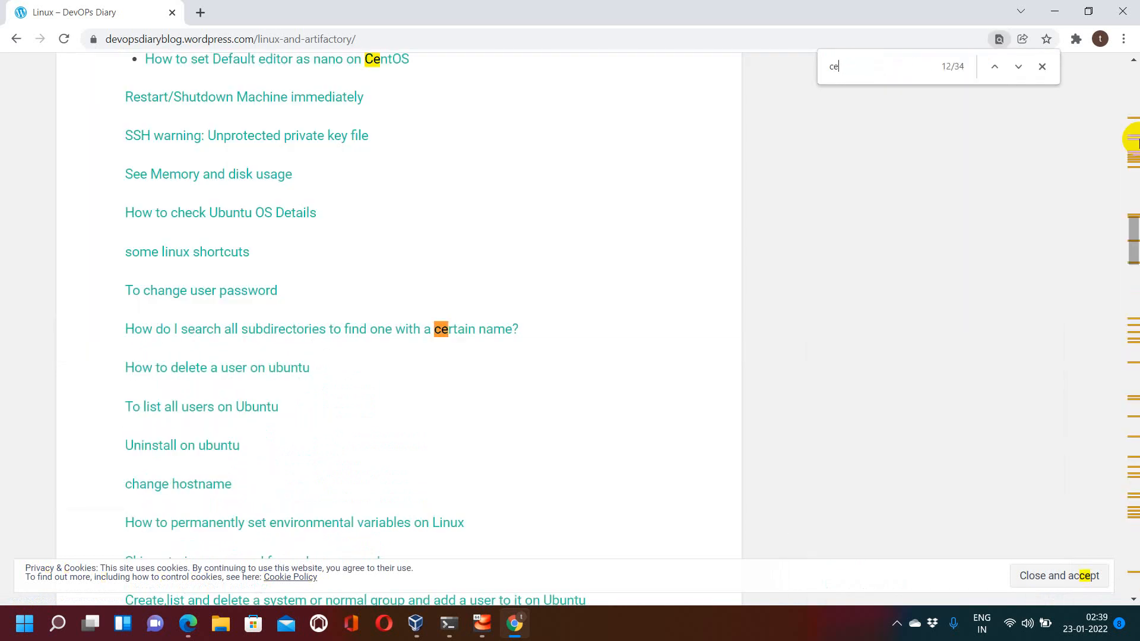
{"action": "type", "text": "nt"}
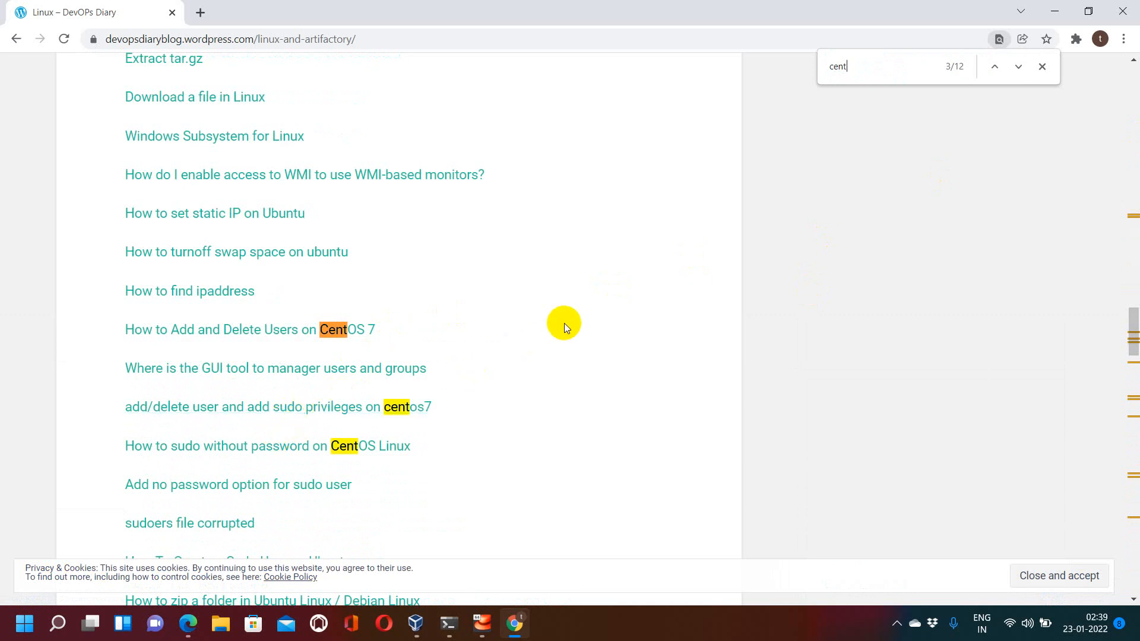
{"action": "key", "text": "Return"}
{"action": "key", "text": "Return"}
{"action": "key", "text": "Return"}
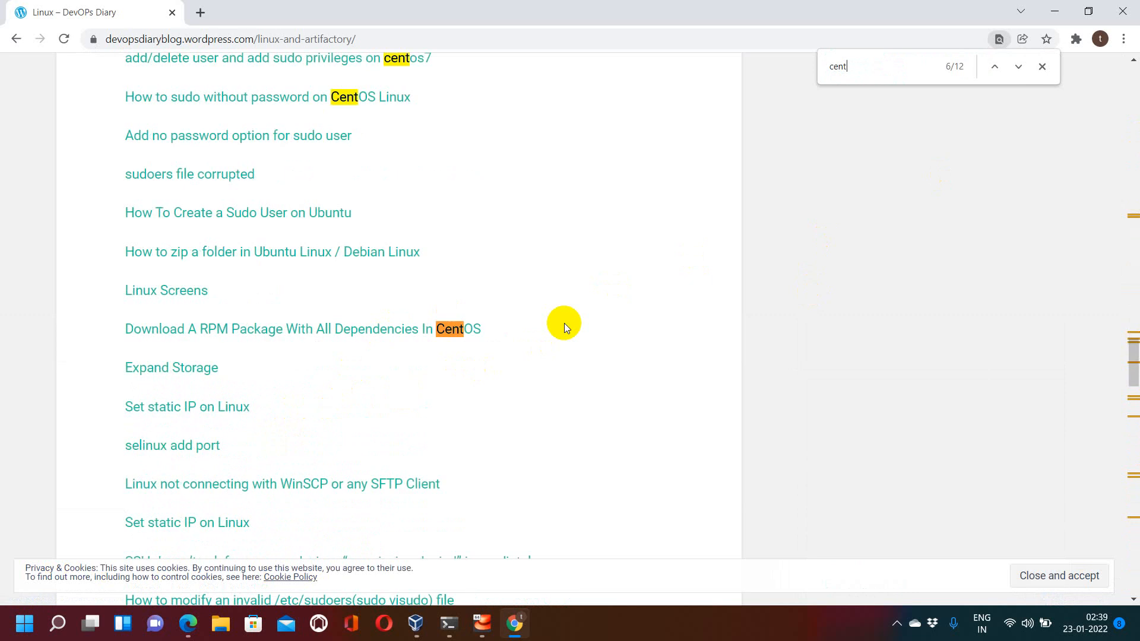
{"action": "key", "text": "Return"}
{"action": "key", "text": "Return"}
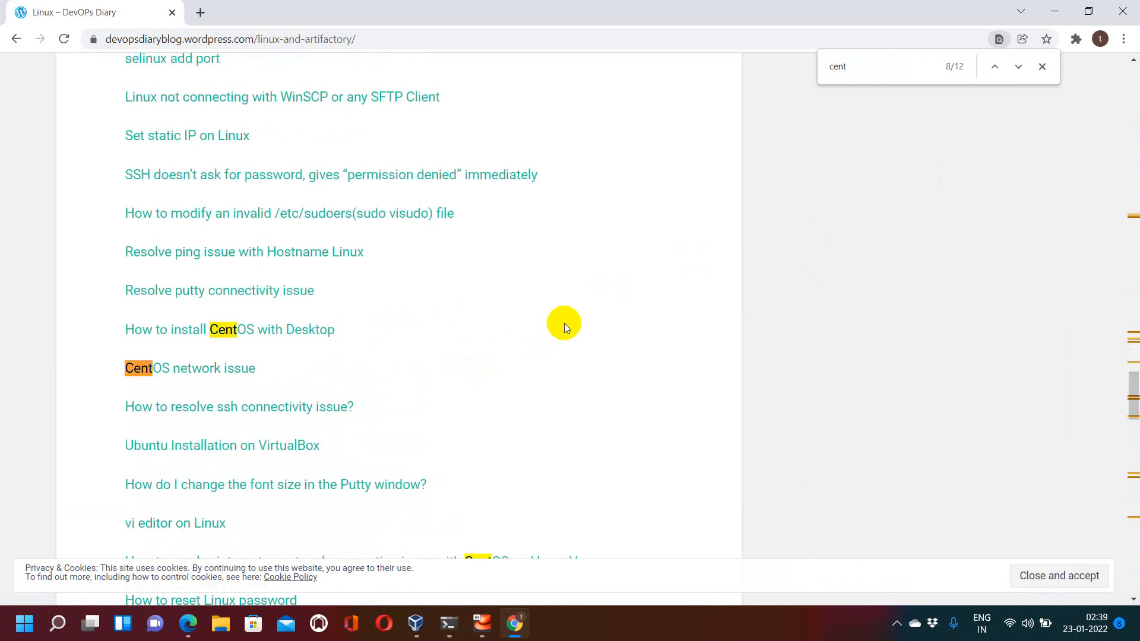
{"action": "left_click", "coordinate": [220, 369]}
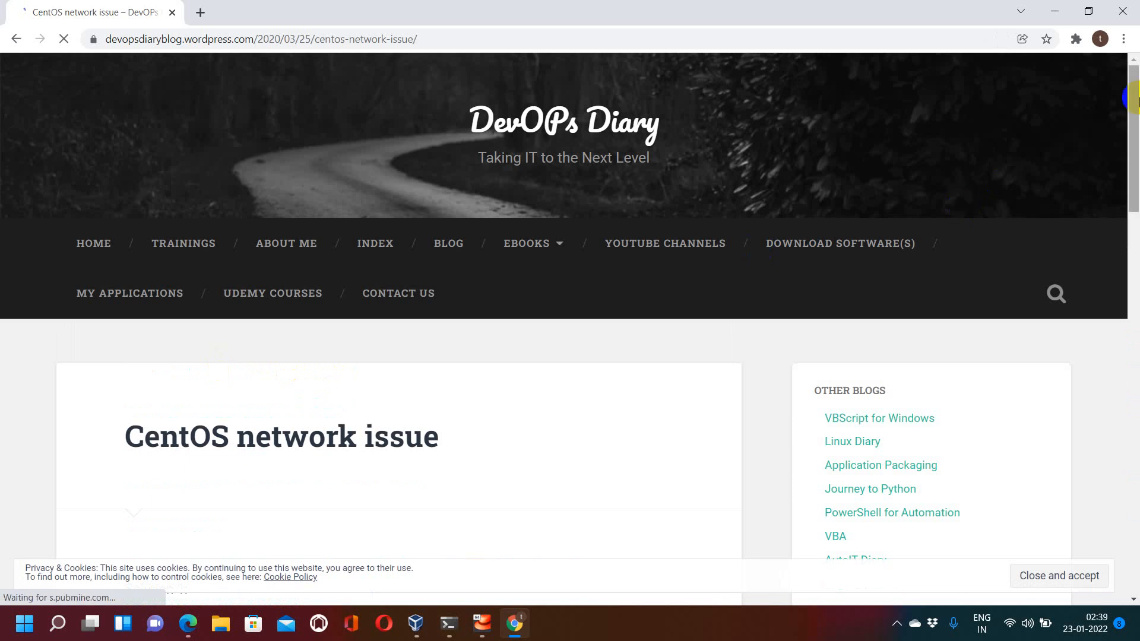
{"action": "left_click", "coordinate": [1128, 217]}
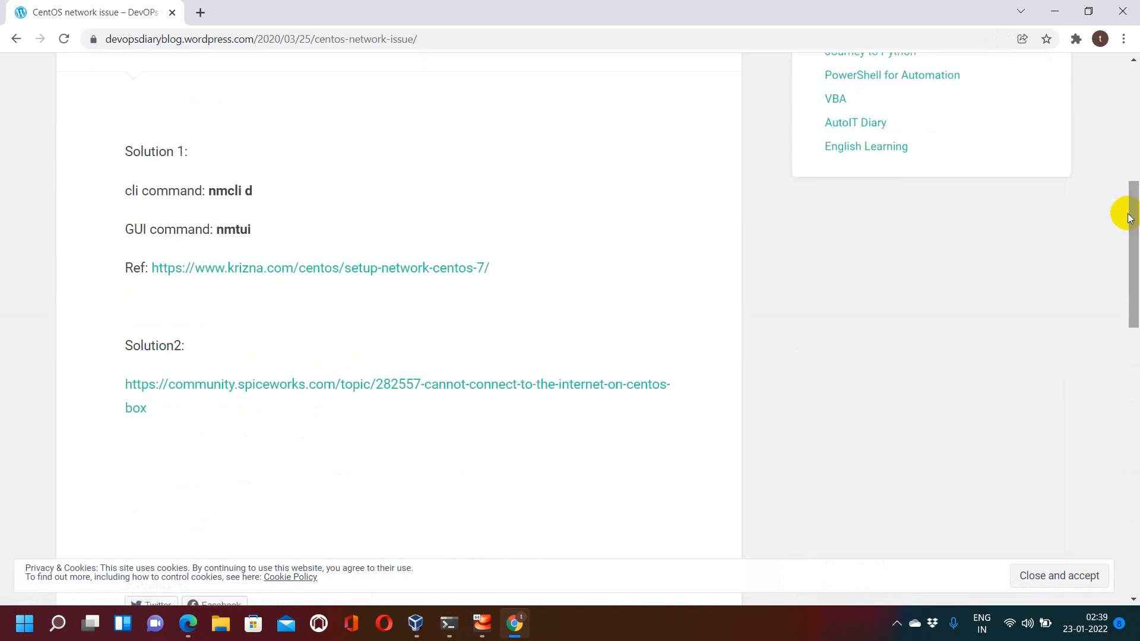